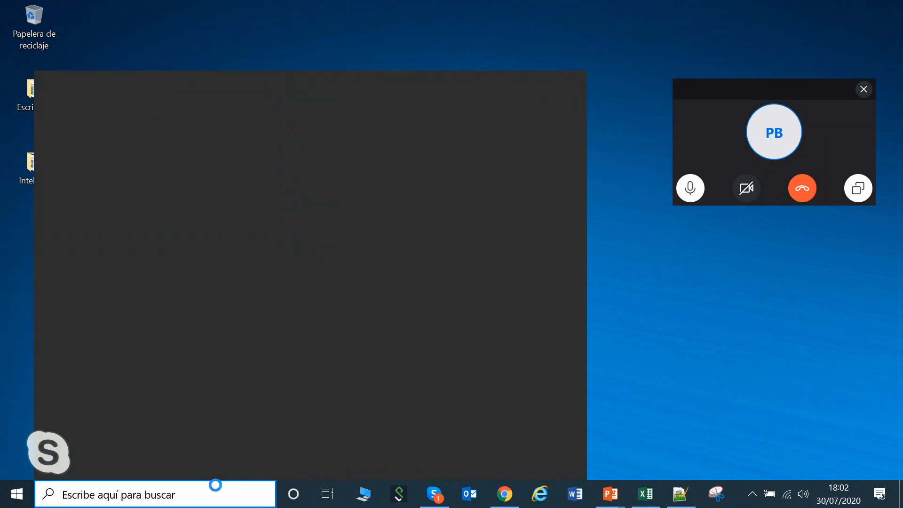
- Create a new workbook from the NodeXL Excel Template, dismiss the NodeXL Basic welcome window and slightly narrow the document actions pane
text(nodexl)
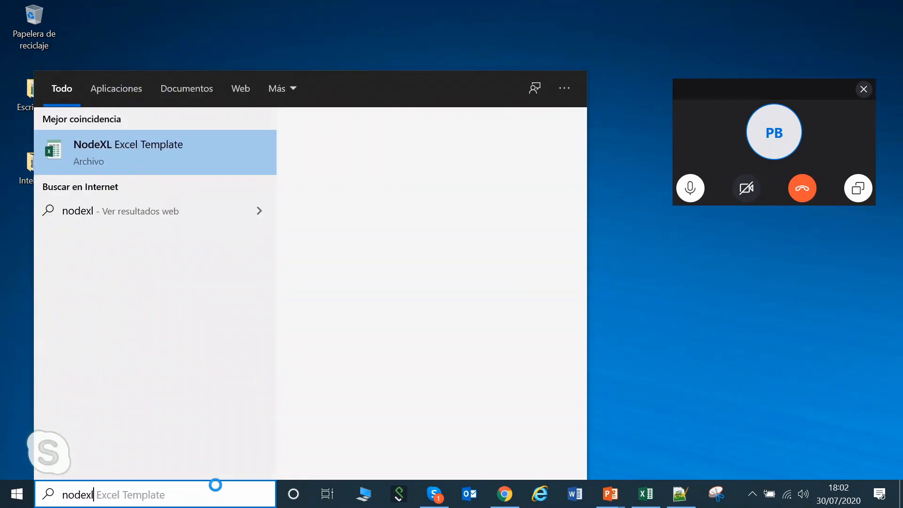
click(204, 161)
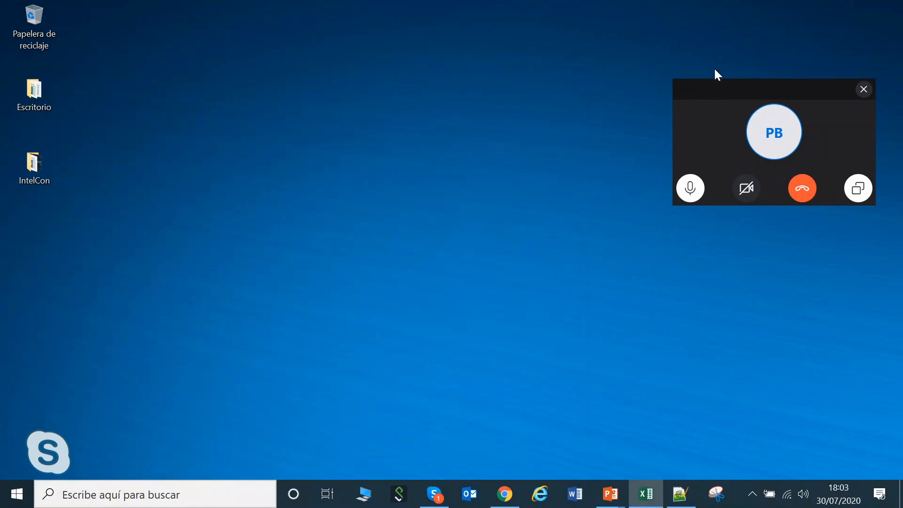
drag(722, 93, 755, 491)
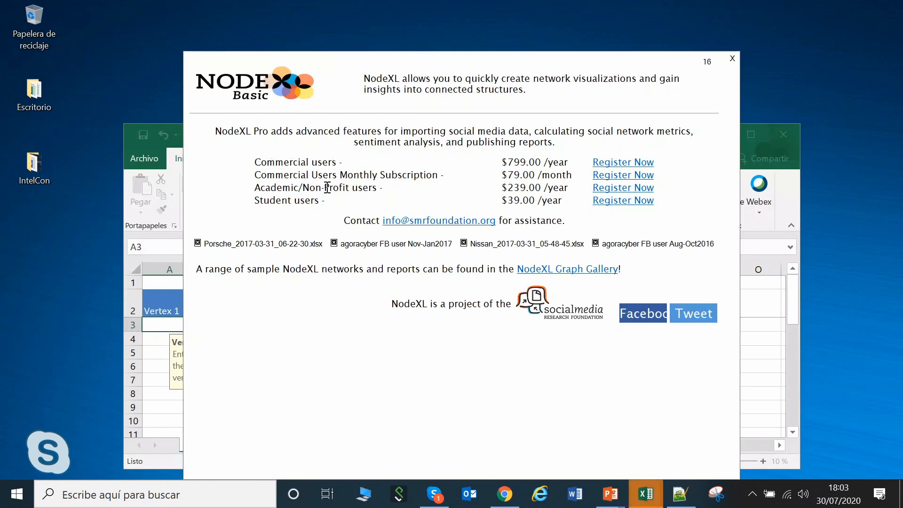
click(732, 59)
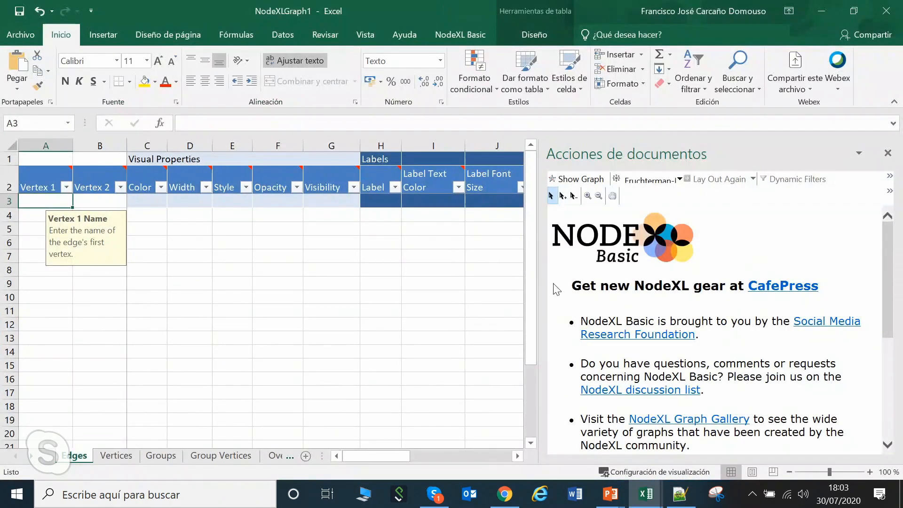
drag(537, 284, 549, 285)
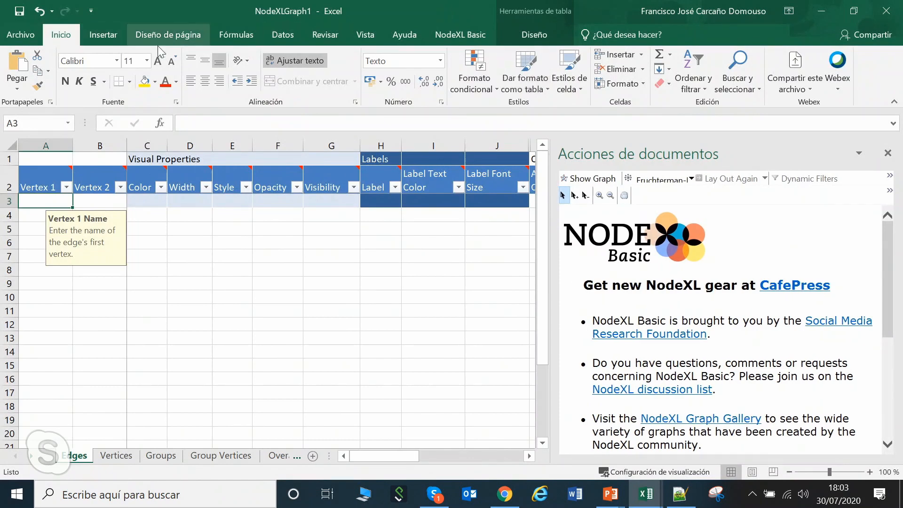
- Open the NodeXL import from a Twitter search network and bring its whole dialog into view
click(484, 36)
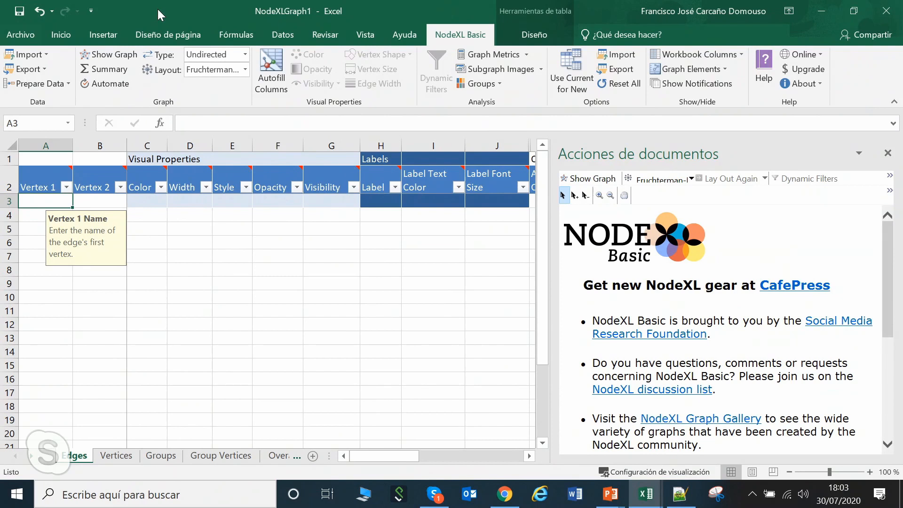
click(46, 60)
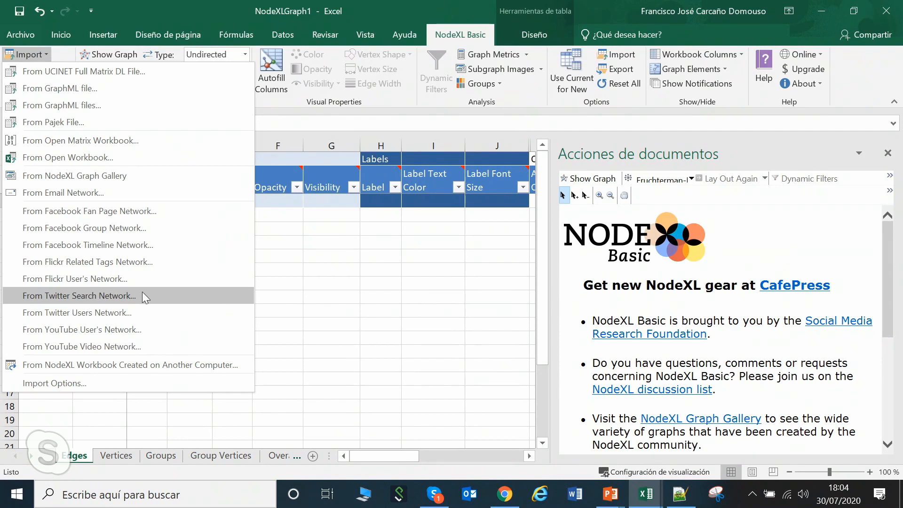
click(85, 296)
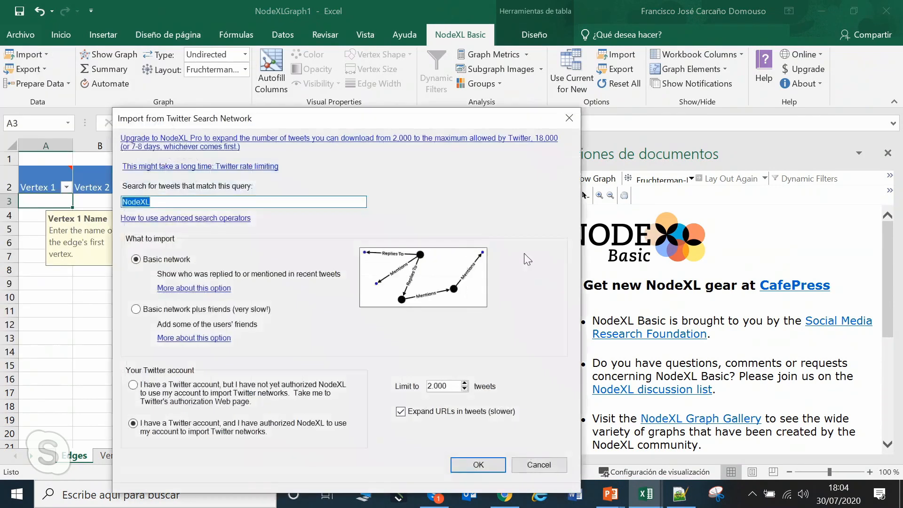
drag(405, 122, 400, 87)
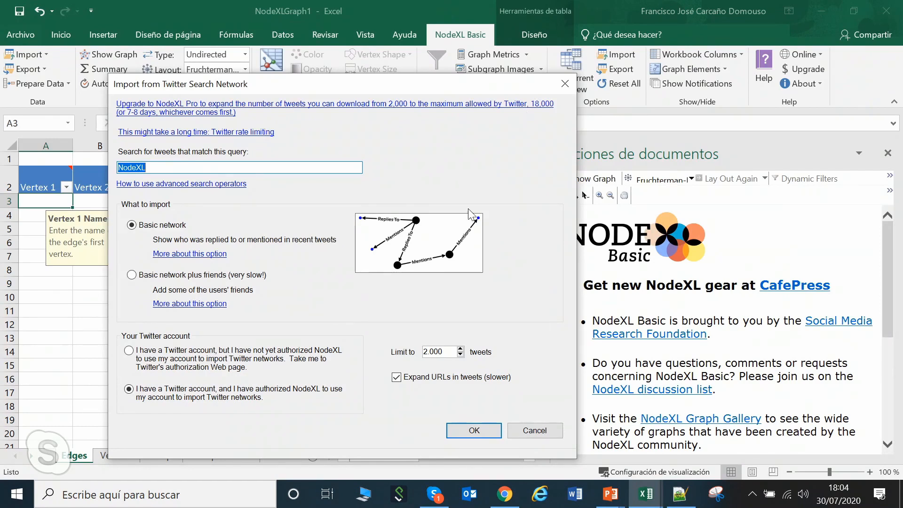
click(461, 351)
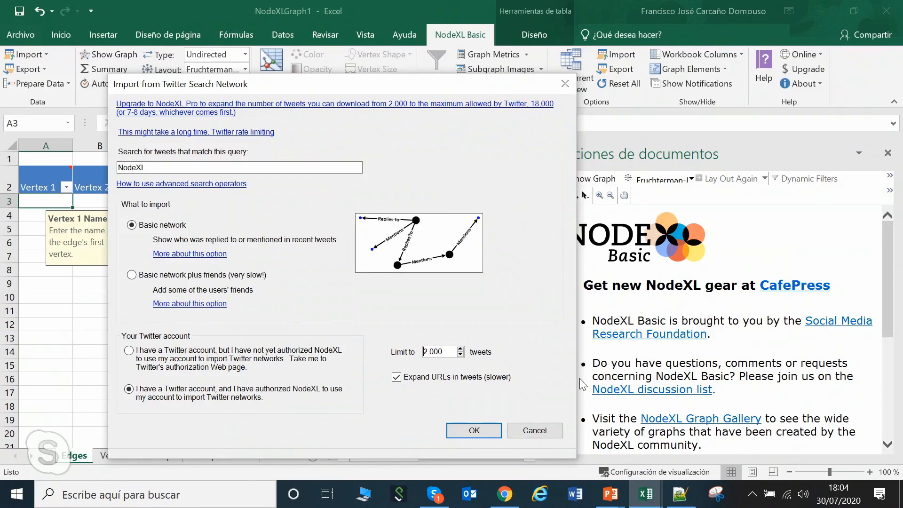
- Switch to Notepad++, copy the search query from query.txt and return to the import dialog
click(687, 496)
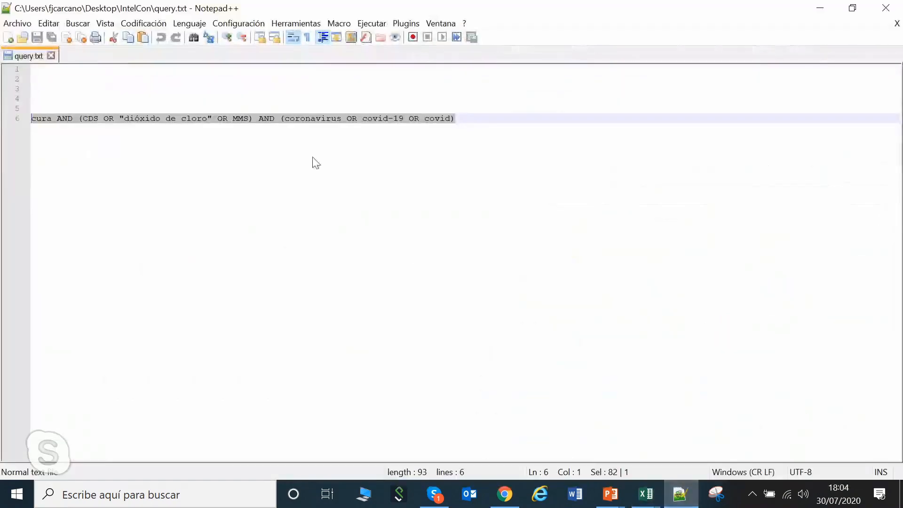
right_click(282, 117)
click(319, 140)
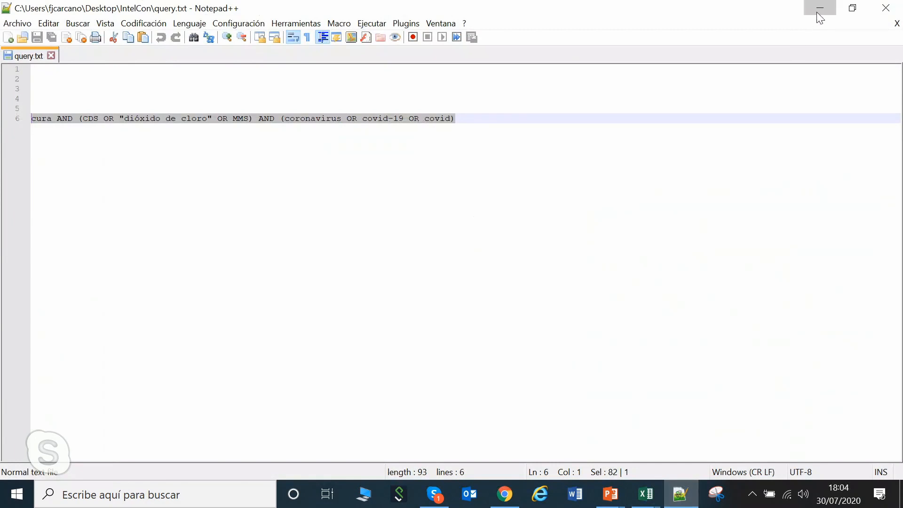
click(818, 10)
- Replace the tweet search query with cura AND (CDS OR "dióxido de cloro" OR MMS) AND (coronavirus OR covid-19 OR covid)
key(BackSpace)
key(BackSpace)
key(BackSpace)
key(BackSpace)
key(BackSpace)
key(BackSpace)
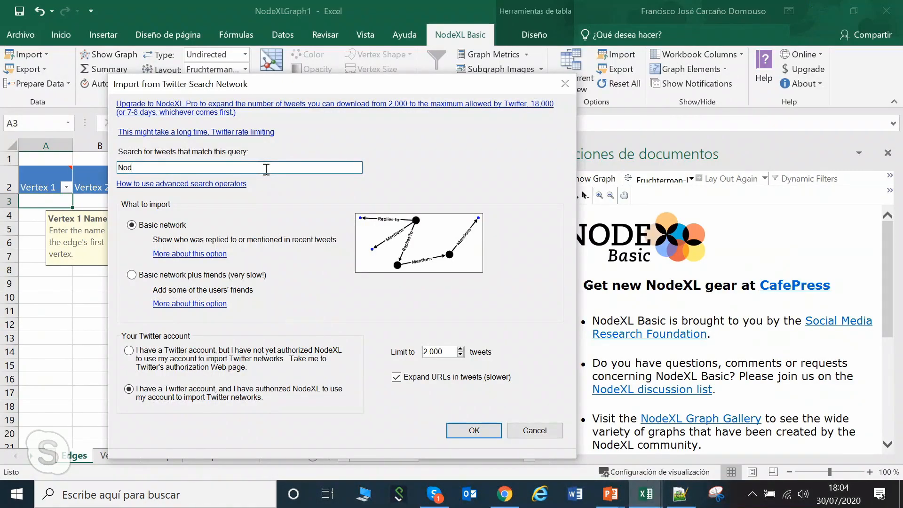
key(ctrl+v)
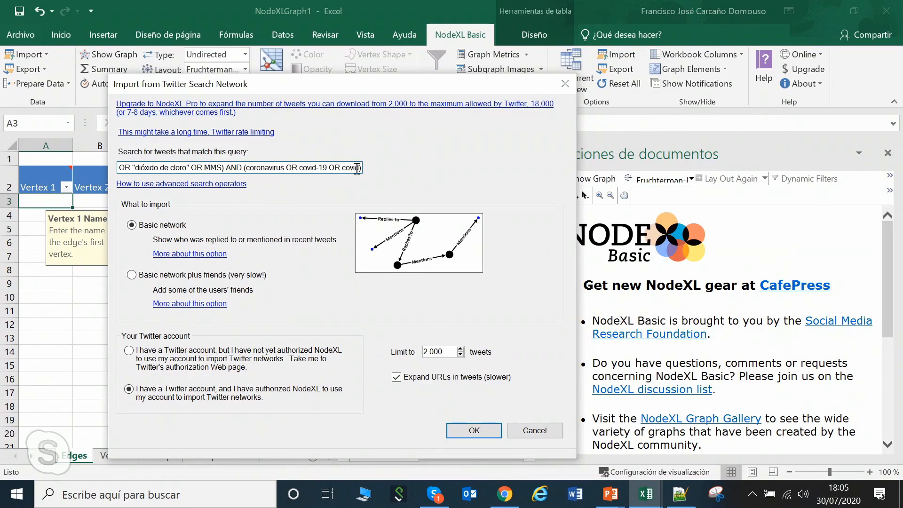
drag(362, 169, 113, 174)
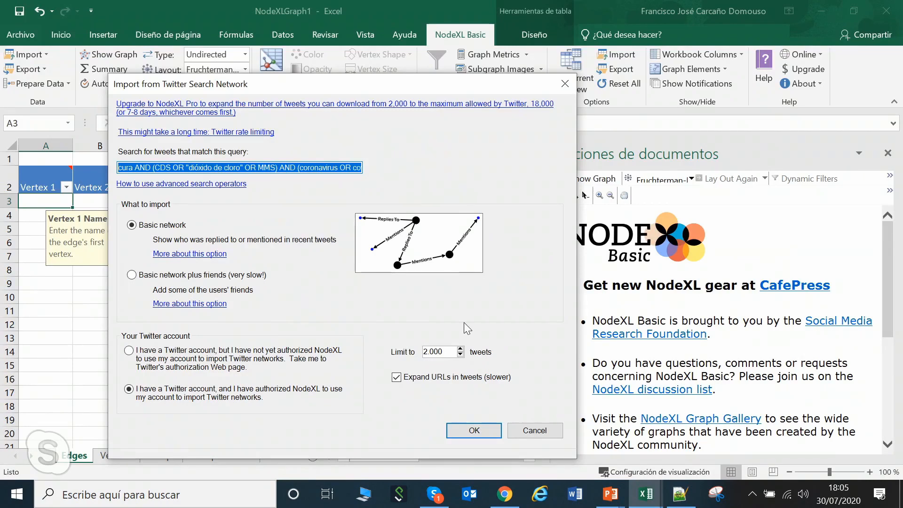
- Run the Twitter search import as a basic network limited to 2.000 tweets, agreeing to turn off text wrapping
click(475, 431)
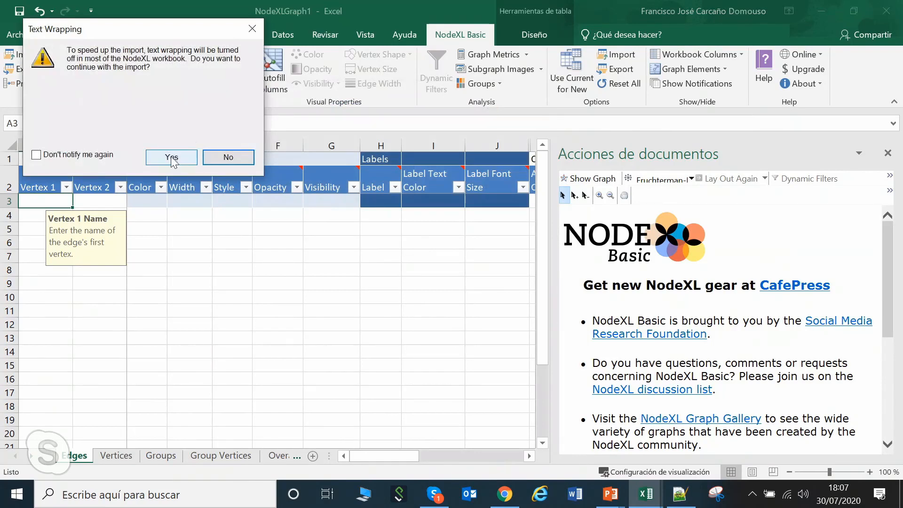
click(112, 158)
click(162, 157)
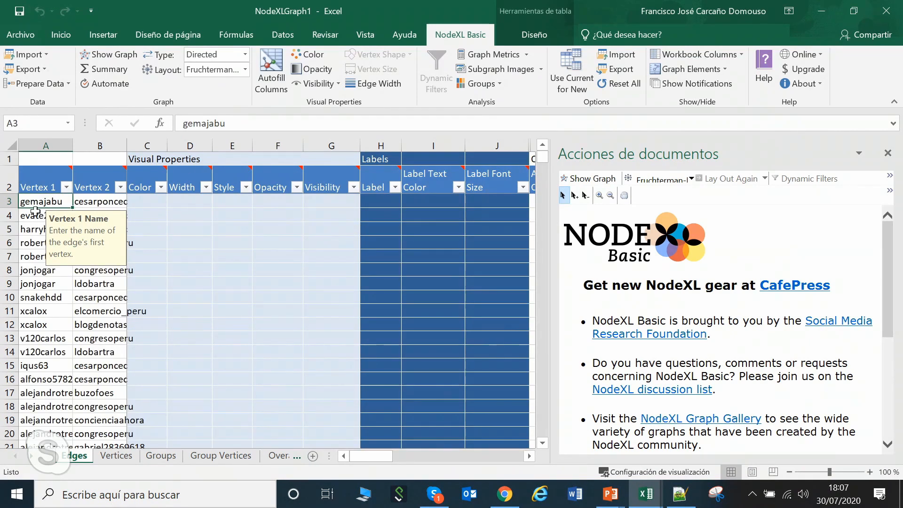
- Look through the imported edges down to the last row, enlarging the sheet to 110 % and giving it more width
drag(543, 160, 543, 431)
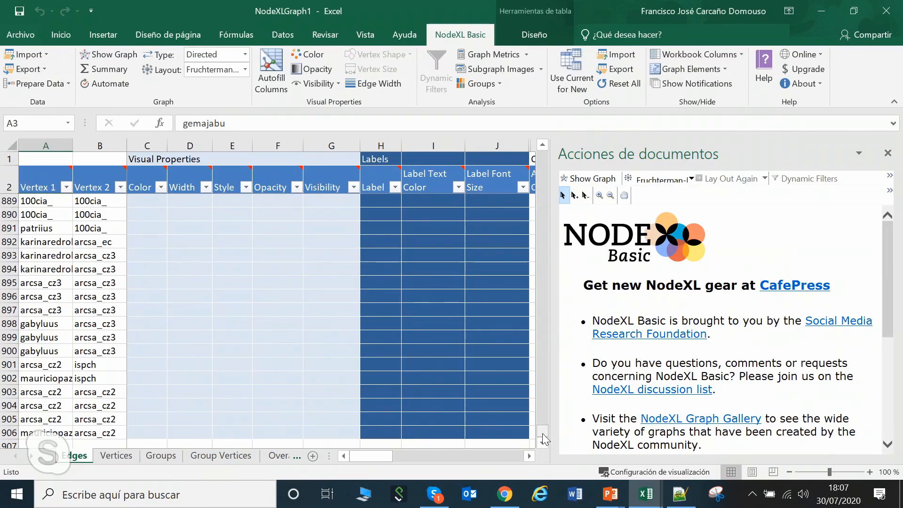
drag(543, 435, 543, 435)
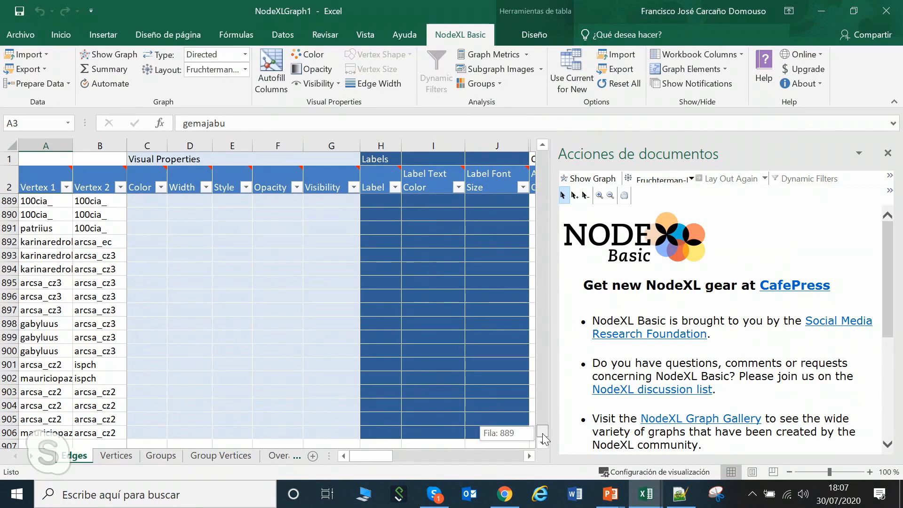
drag(545, 438, 545, 149)
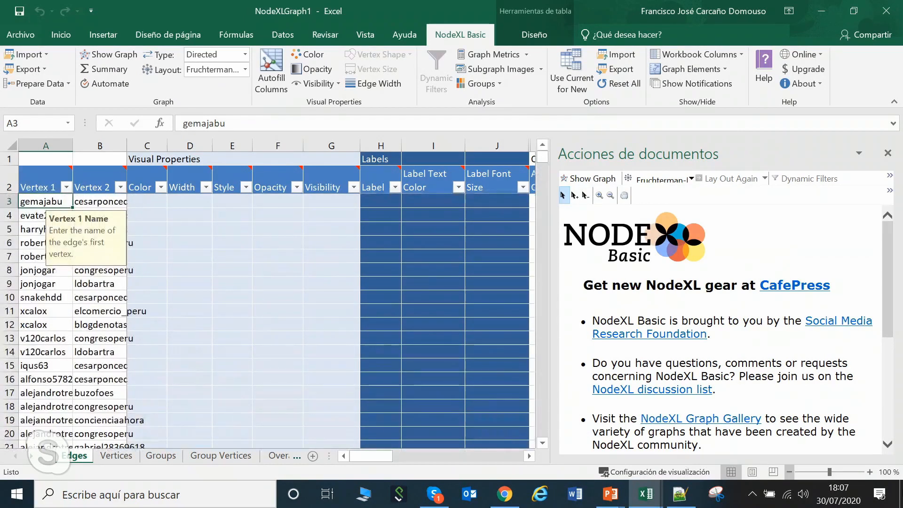
click(870, 471)
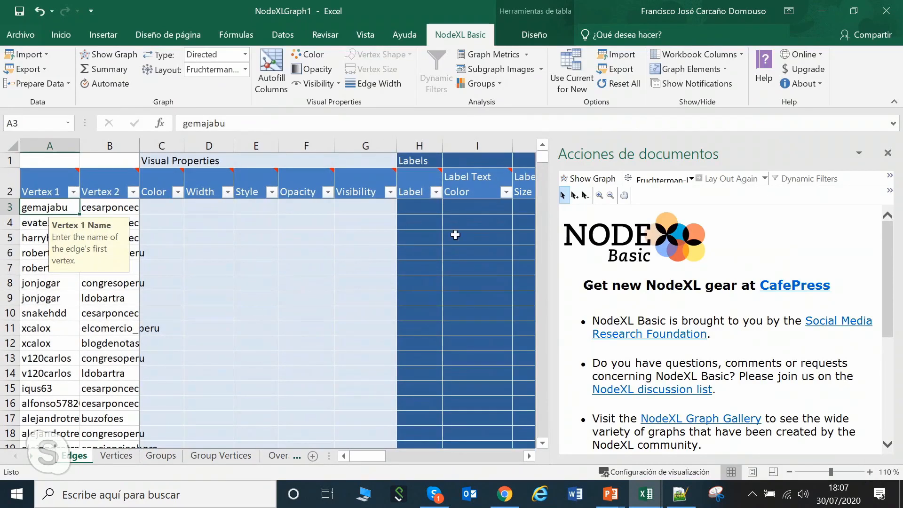
drag(548, 246, 574, 245)
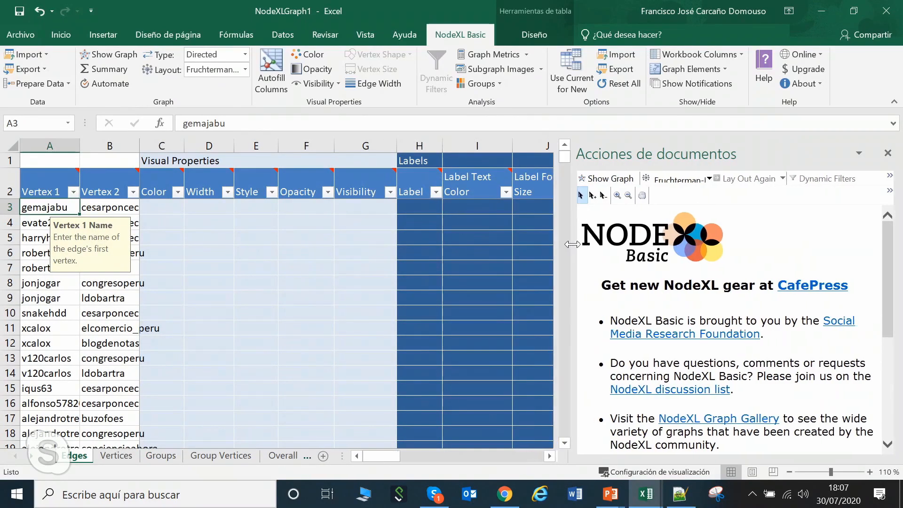
- Fit the Relationship Date (UTC) column to its dates and review the remaining tweet columns of the Edges sheet
click(555, 459)
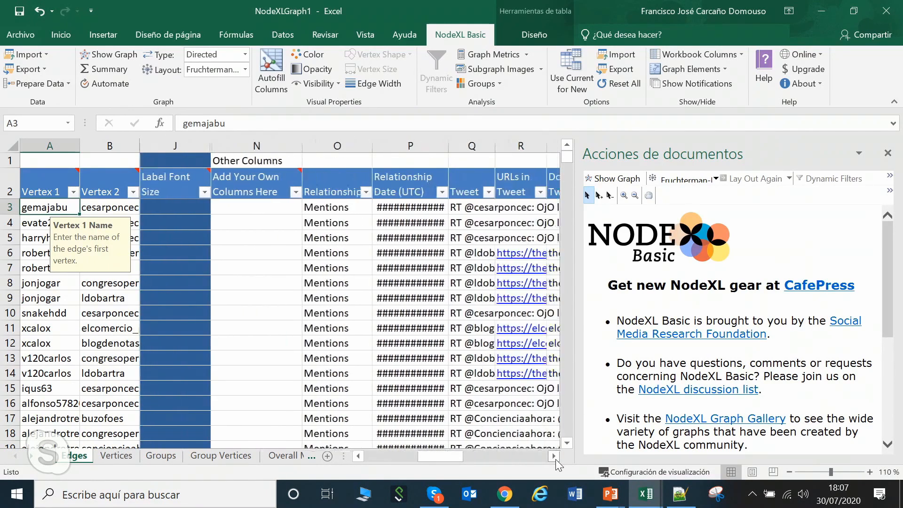
double_click(448, 146)
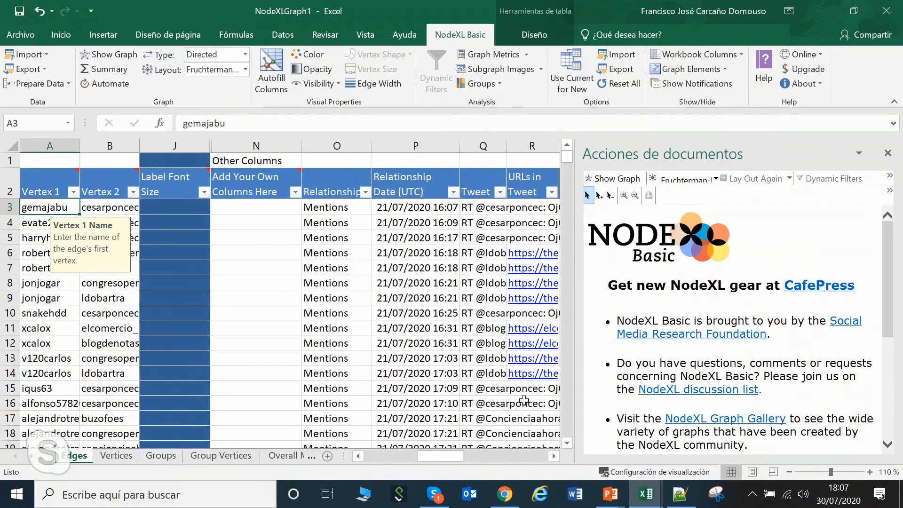
click(554, 457)
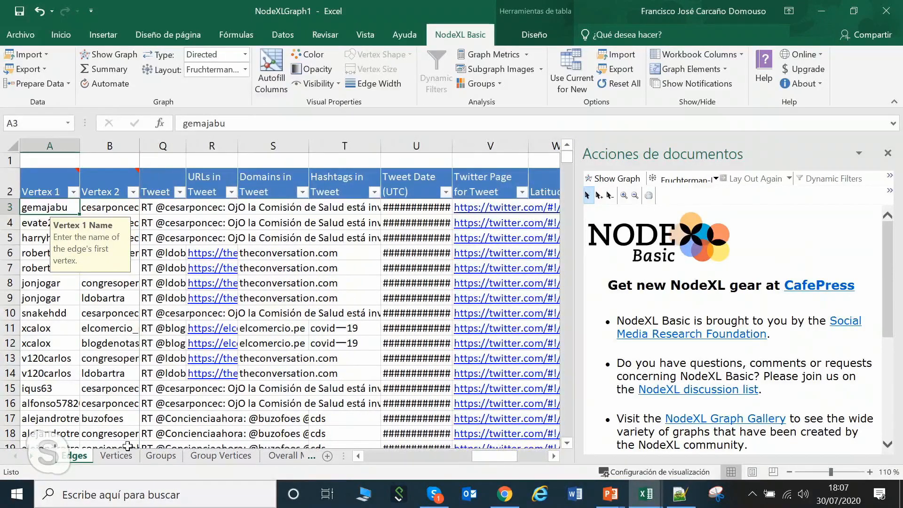
click(555, 460)
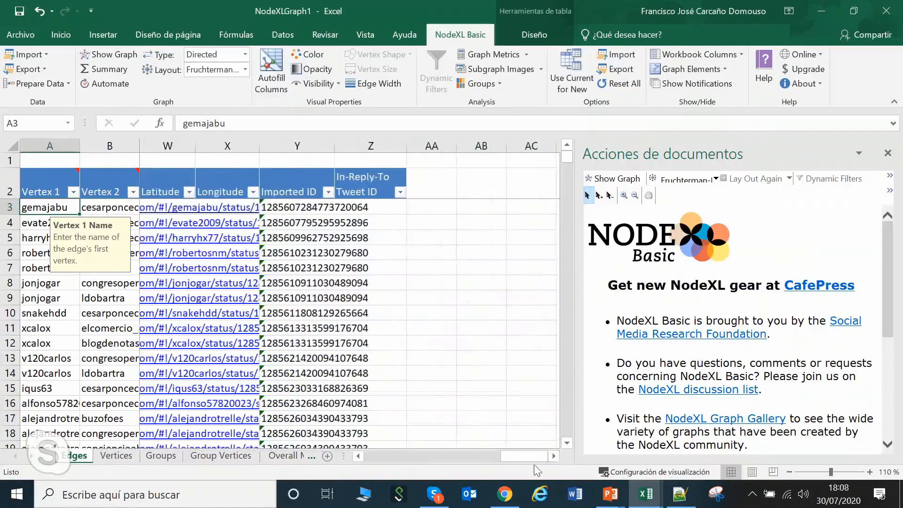
drag(521, 461, 469, 460)
- Examine the Vertices sheet, looking through the user rows and the account columns such as Followed, Followers, Tweets and Location
click(127, 457)
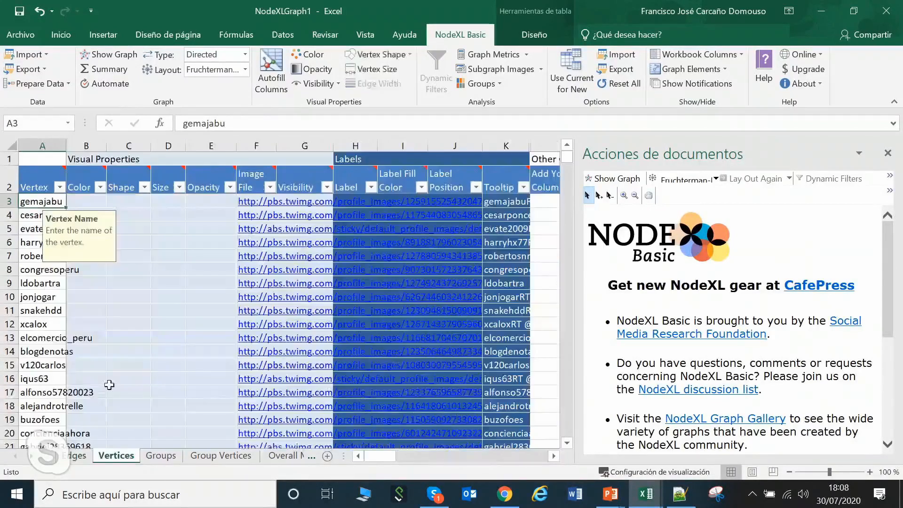
scroll(138, 312, down, 20)
scroll(138, 312, down, 20)
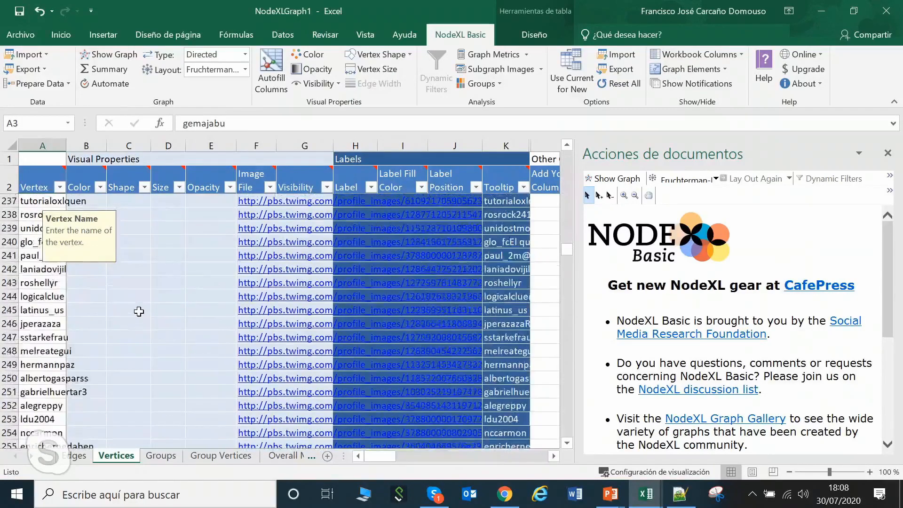
scroll(138, 311, down, 20)
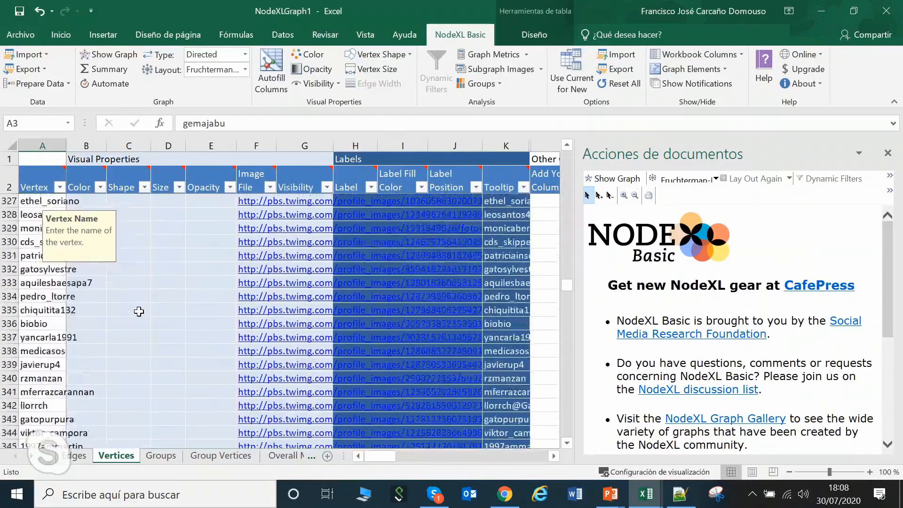
scroll(138, 312, up, 20)
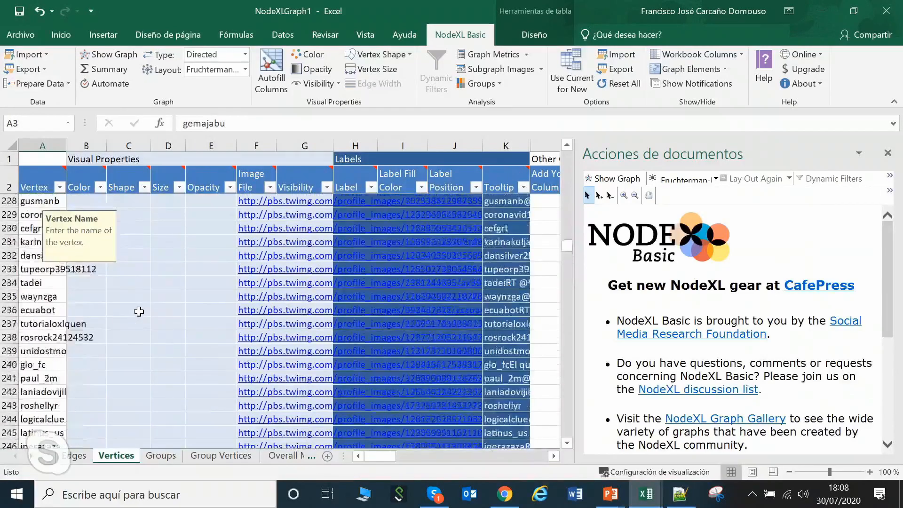
scroll(184, 296, up, 10)
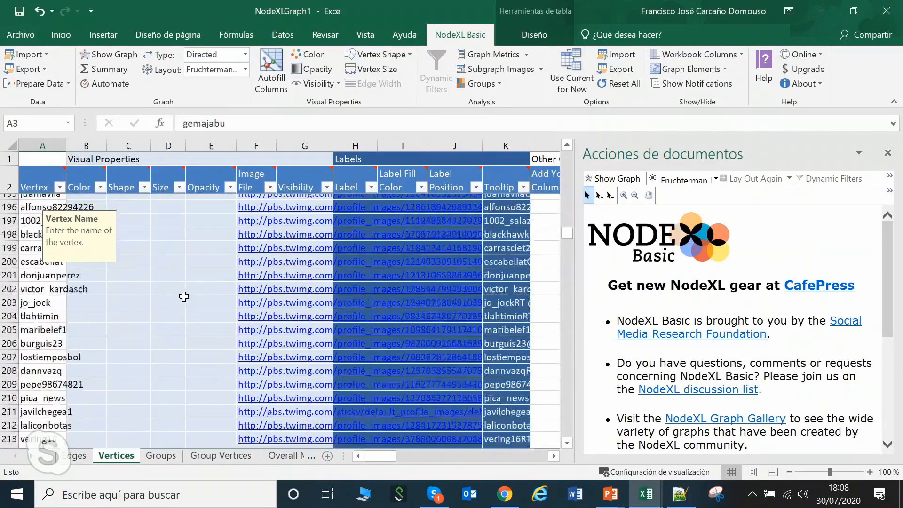
click(405, 461)
scroll(390, 395, up, 20)
scroll(392, 391, up, 20)
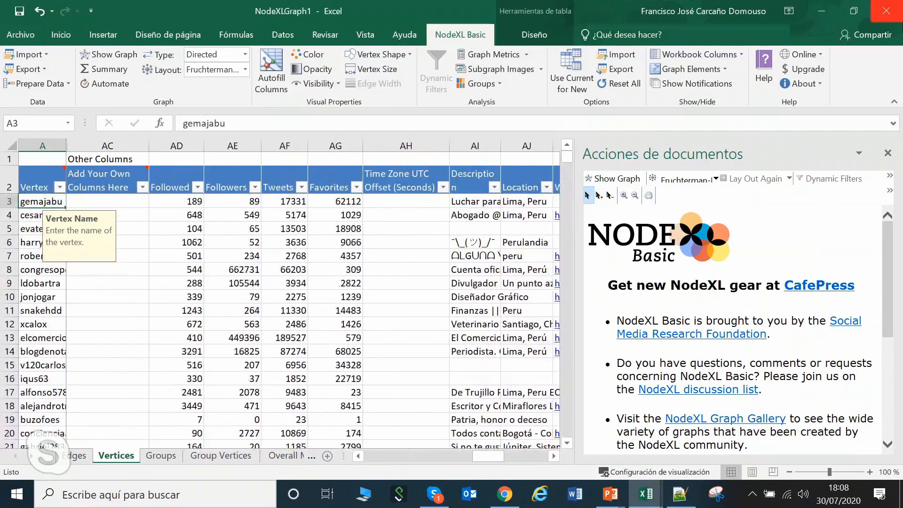
- Close the NodeXLGraph1 workbook and switch to the bulo_cds.xlsx workbook
click(882, 17)
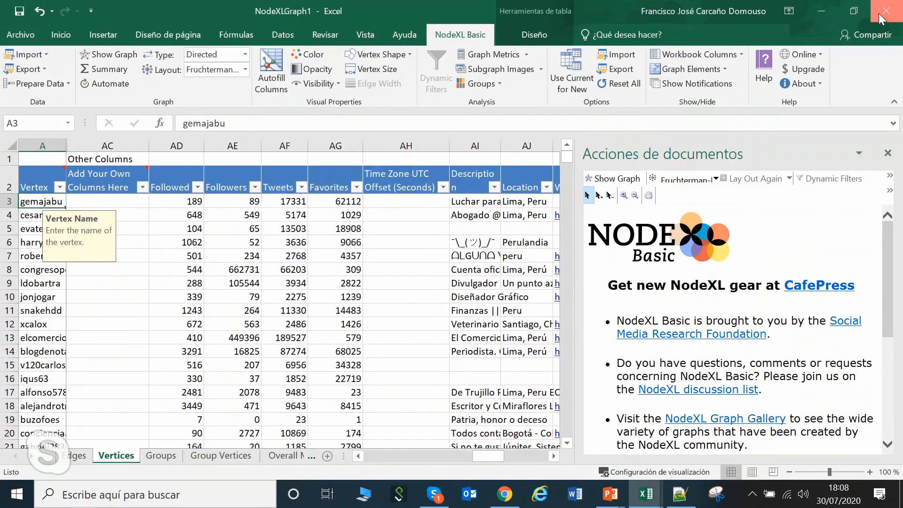
click(449, 272)
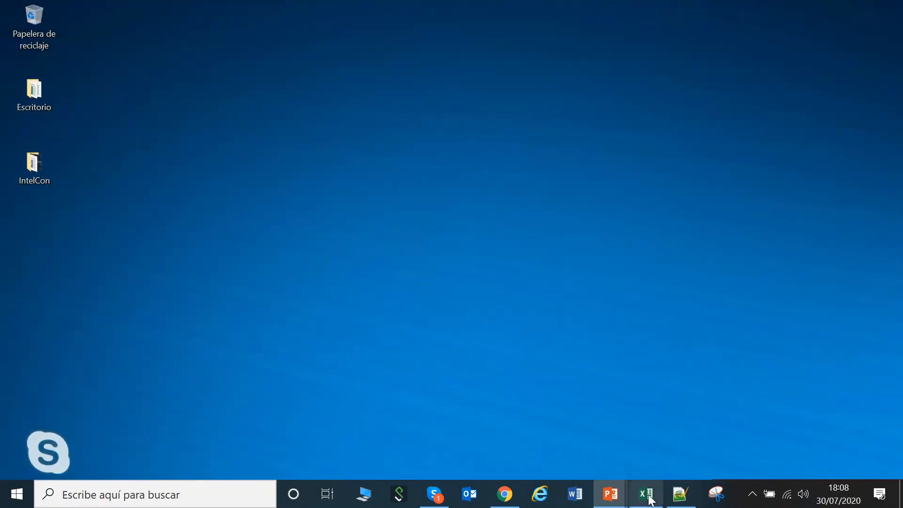
click(647, 494)
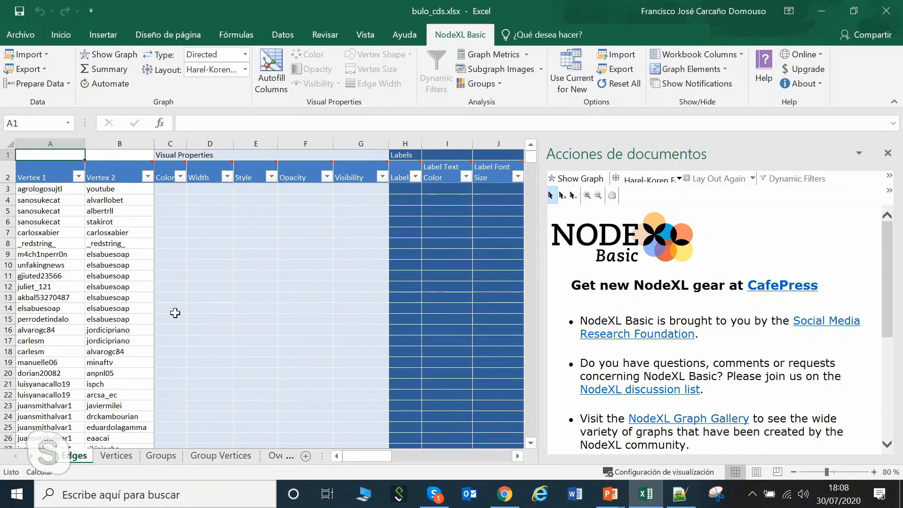
- Look through the edge rows down to the end of the Edges sheet and back, and enlarge the sheet to 100 %
drag(532, 151, 533, 440)
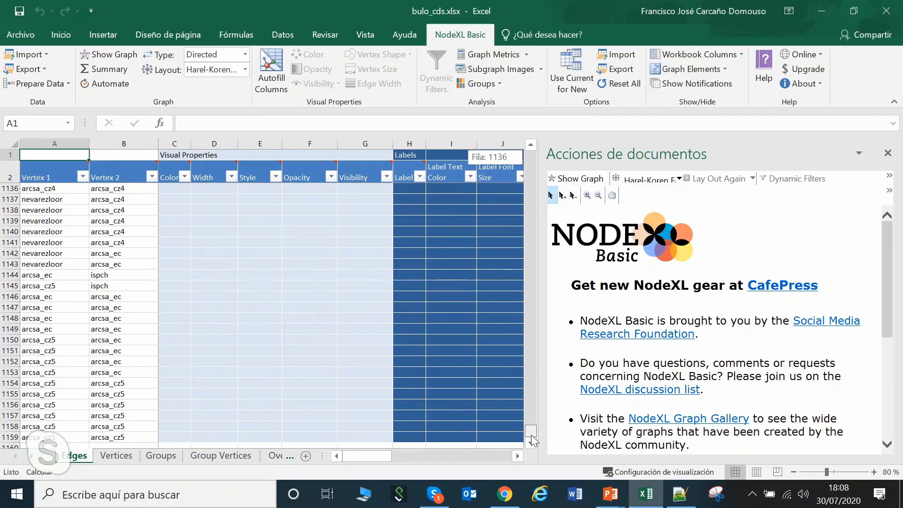
drag(533, 440, 531, 170)
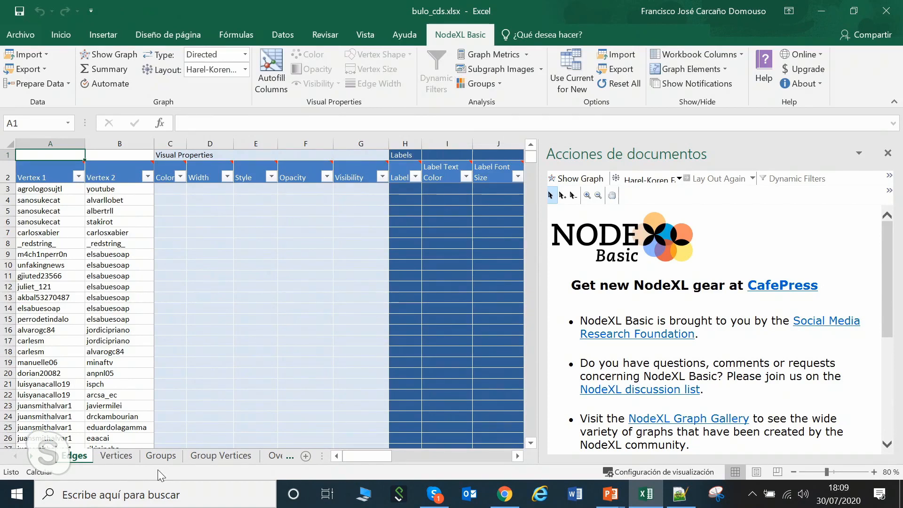
click(873, 472)
click(873, 472)
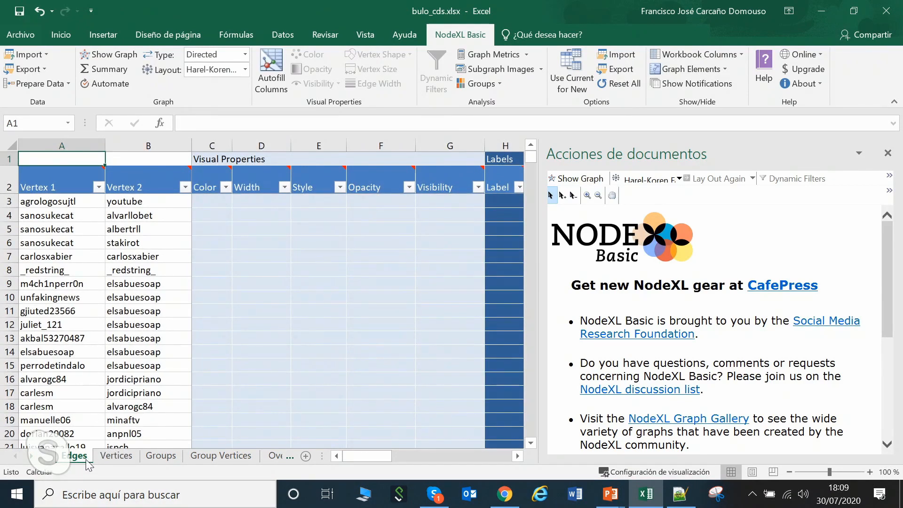
- Select the first edge's row and check which dates the Relationship Date (UTC) filter offers, without filtering
click(60, 200)
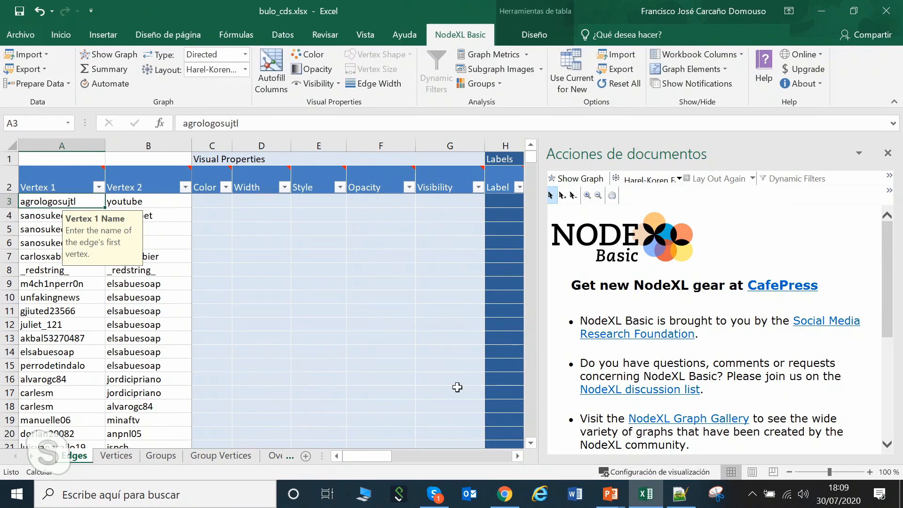
click(22, 203)
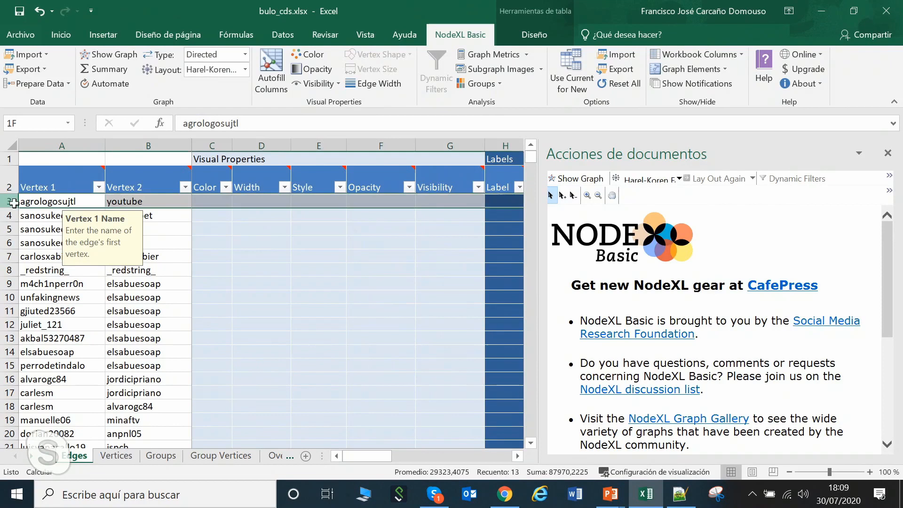
click(518, 456)
drag(521, 456, 522, 456)
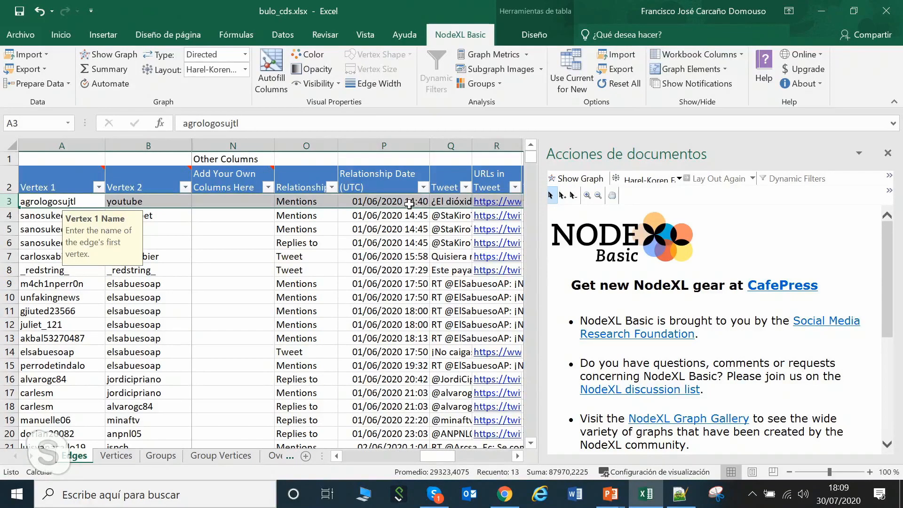
click(422, 187)
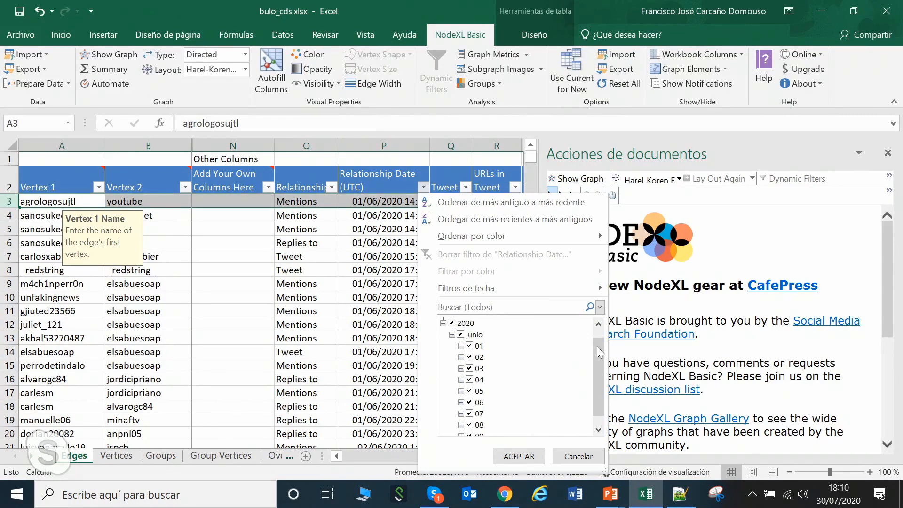
drag(597, 346, 600, 320)
click(403, 20)
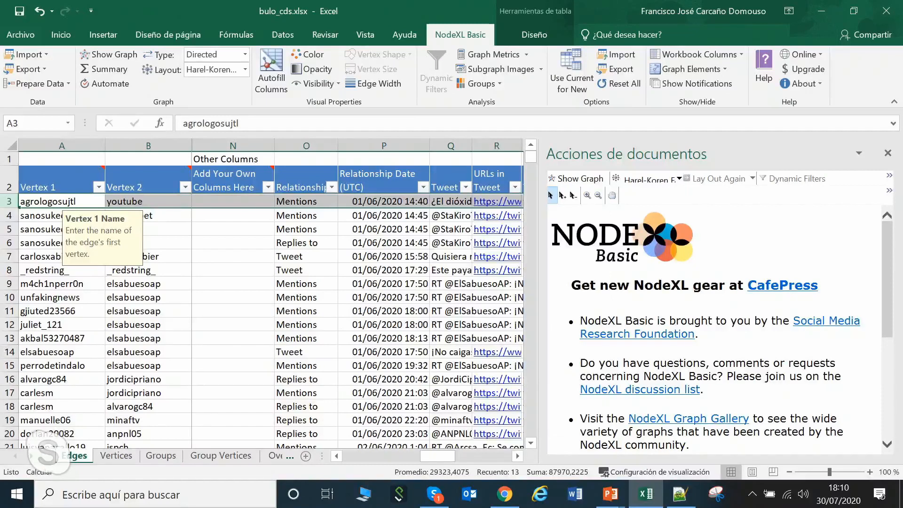
- Read the first edge's tweet text and widen the URLs in Tweet column to show more of the links
click(518, 455)
click(518, 456)
click(518, 455)
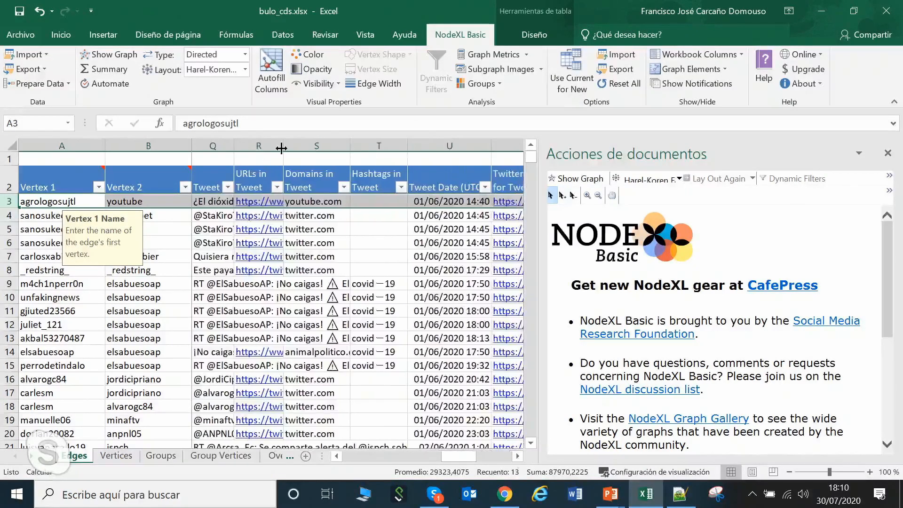
click(210, 199)
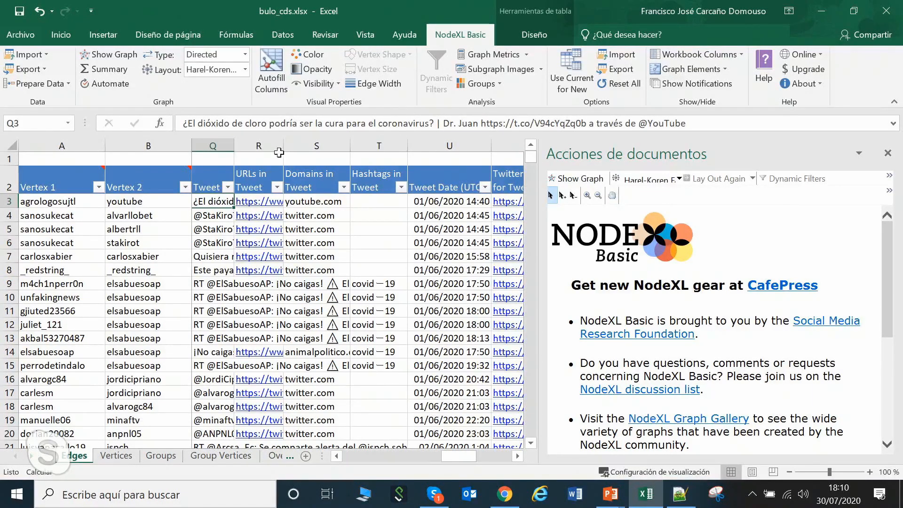
drag(283, 146, 335, 146)
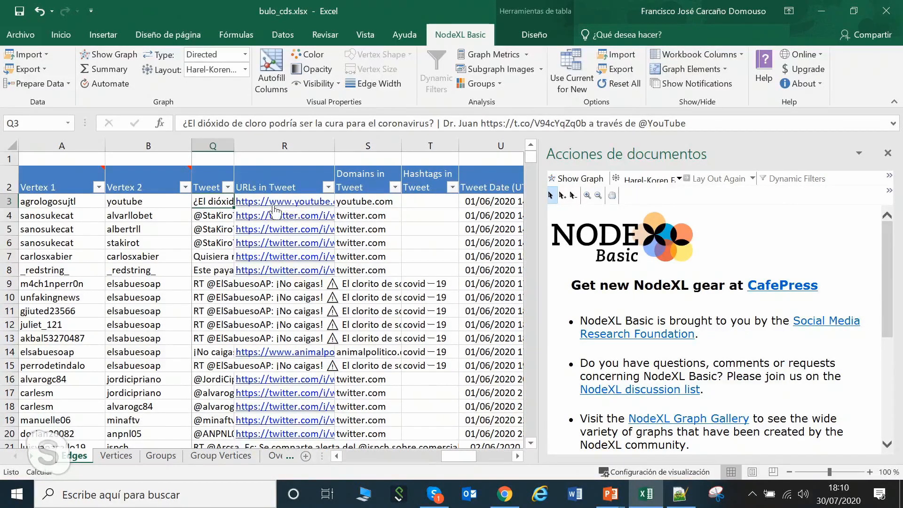
- Check the first edge's tweet date and widen the Twitter Page for Tweet column to show more of the addresses
click(519, 456)
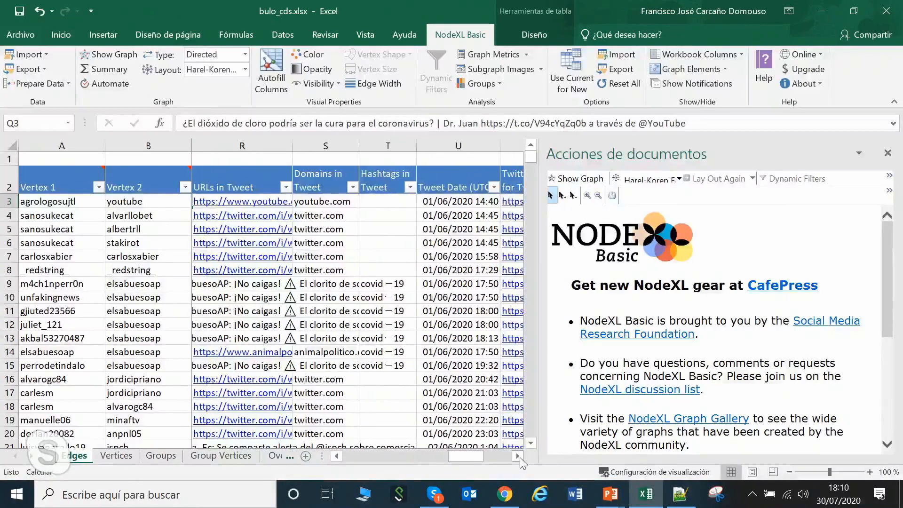
click(518, 457)
click(369, 204)
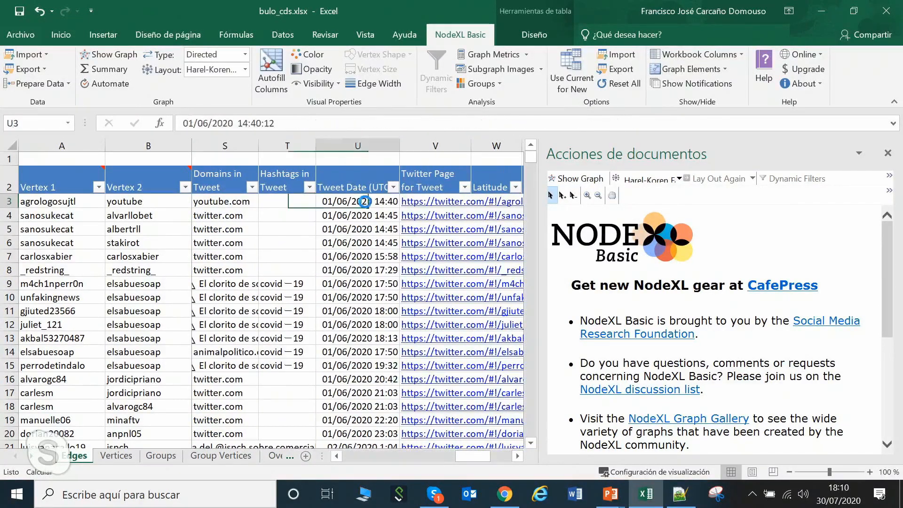
click(519, 456)
click(519, 456)
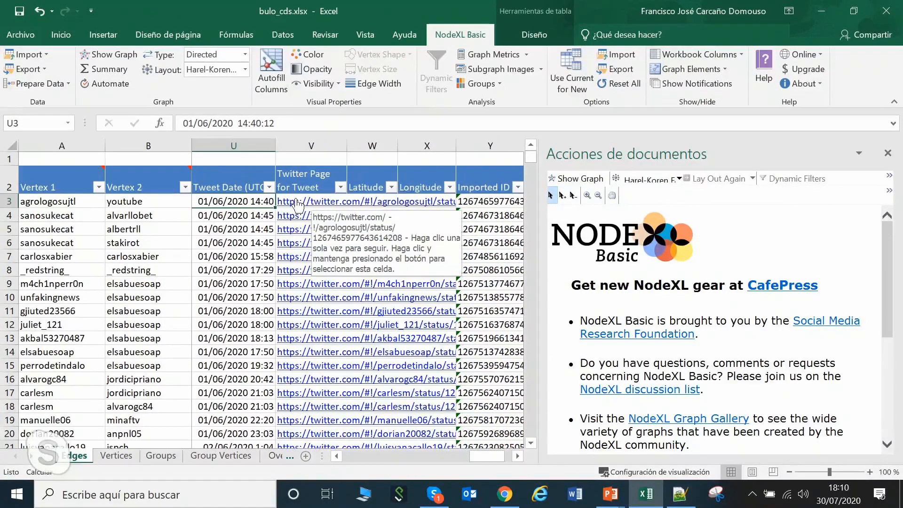
drag(347, 144, 409, 145)
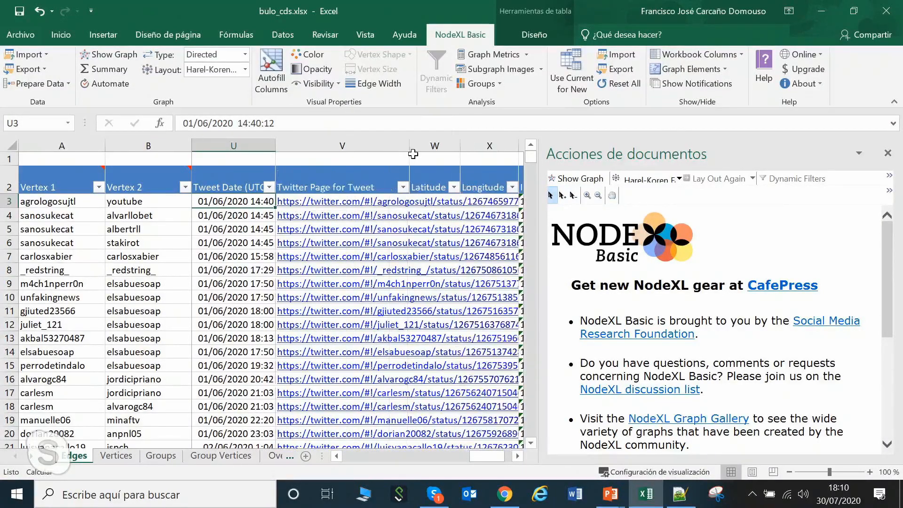
- Review the Latitude, Longitude, Imported ID and In-Reply-To Tweet ID columns, and return to the first columns of the Edges sheet
click(520, 459)
click(520, 460)
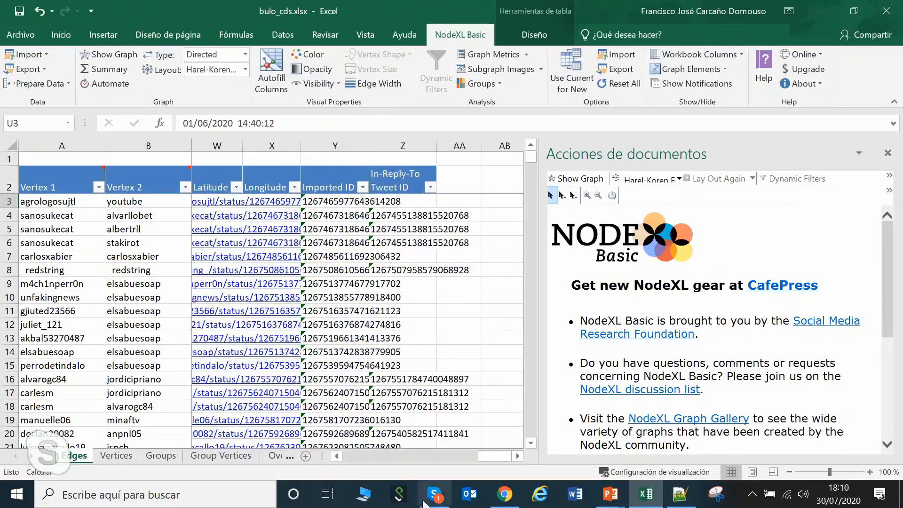
drag(494, 457, 336, 451)
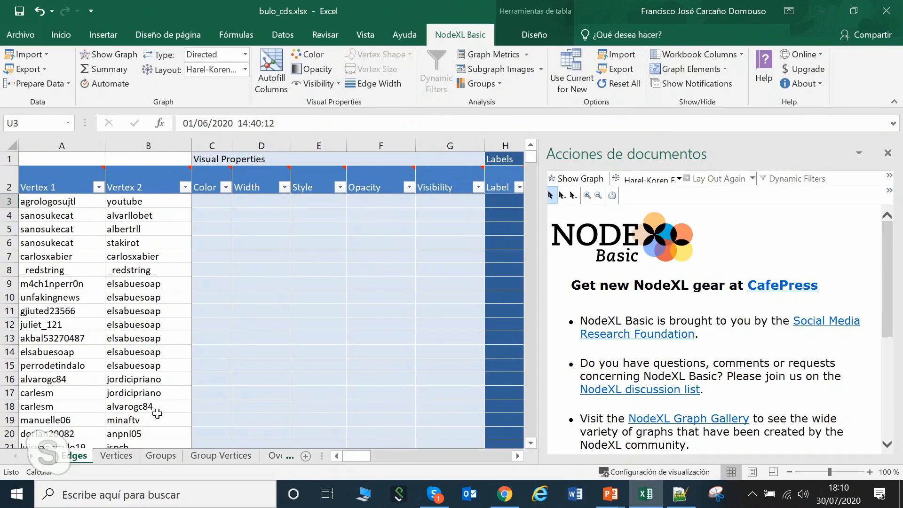
- Open the Vertices sheet, enlarge it to 100 % and select the first vertex name
click(127, 460)
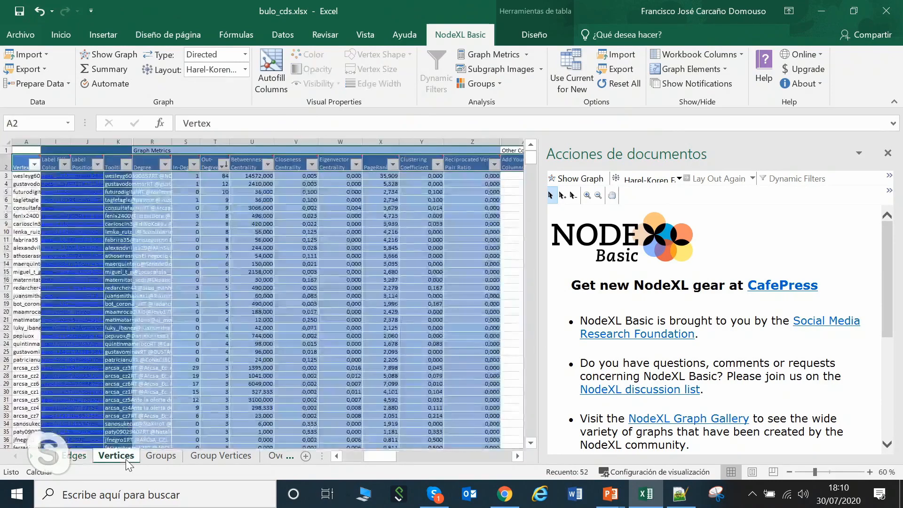
click(871, 472)
click(870, 472)
click(351, 456)
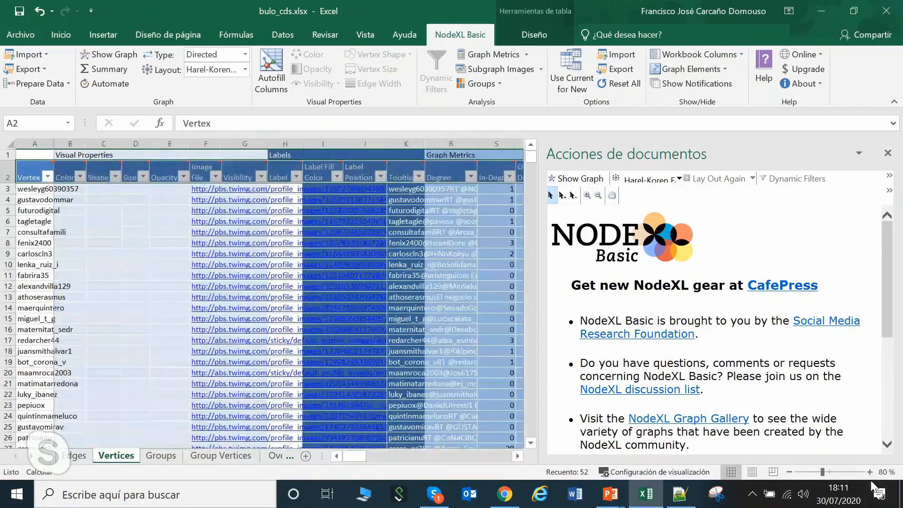
click(870, 473)
click(870, 473)
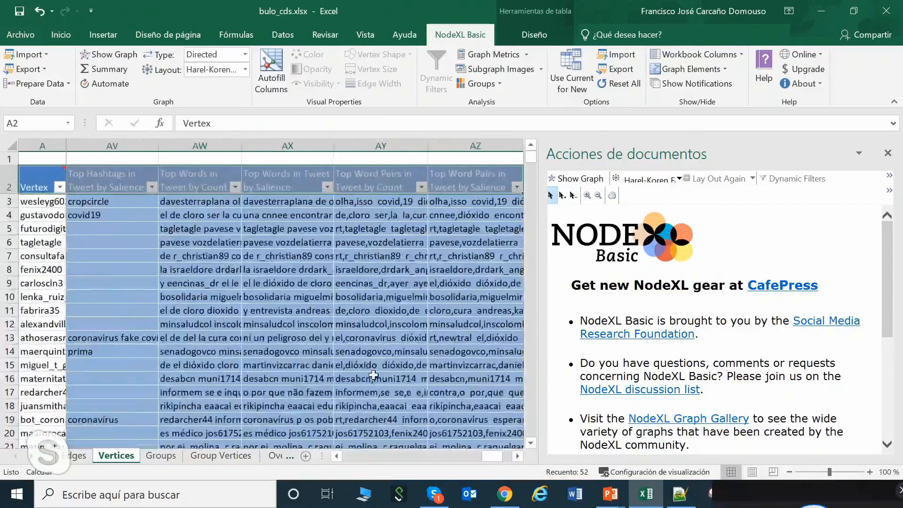
click(410, 459)
drag(403, 458, 324, 459)
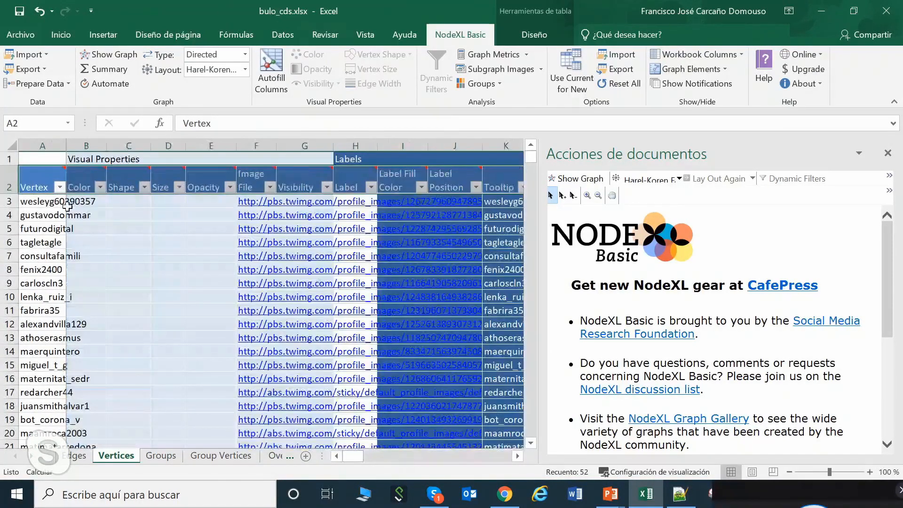
click(46, 202)
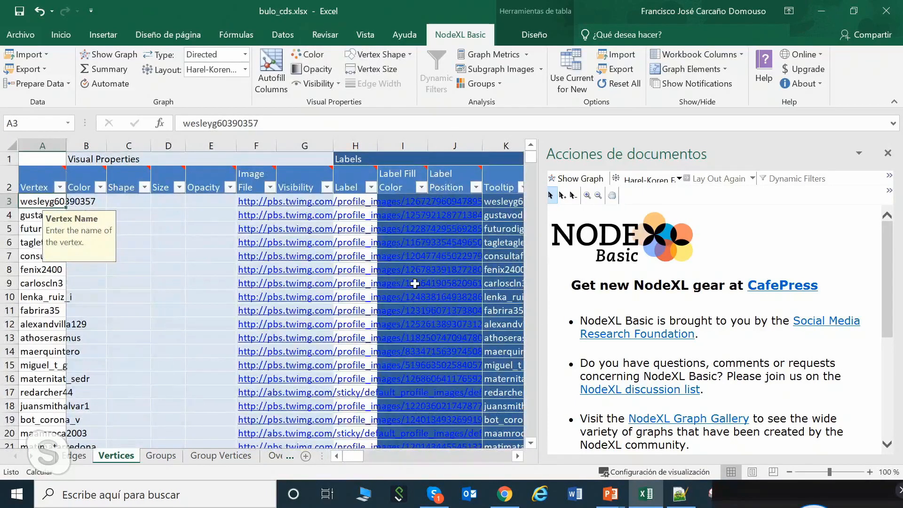
- Examine the Graph Metrics columns of the Vertices sheet, checking the first vertex's In-Degree and Out-Degree
click(517, 456)
click(517, 455)
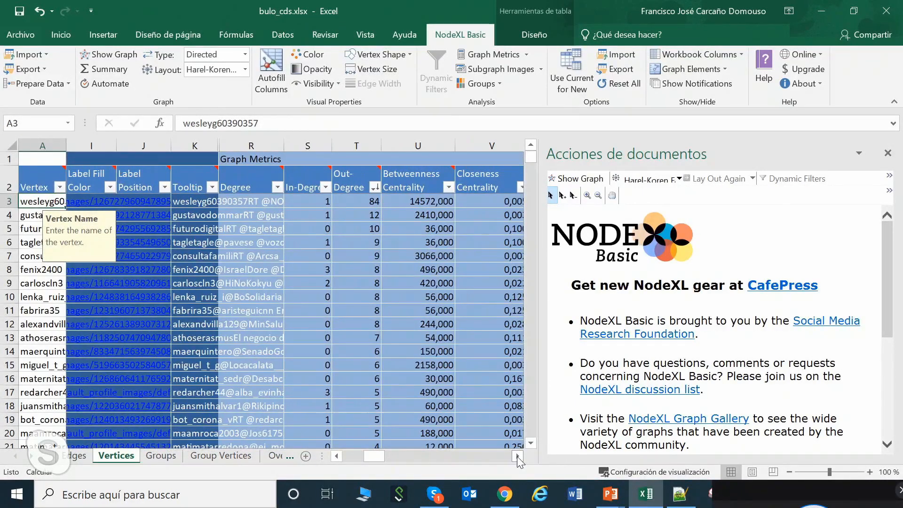
click(518, 456)
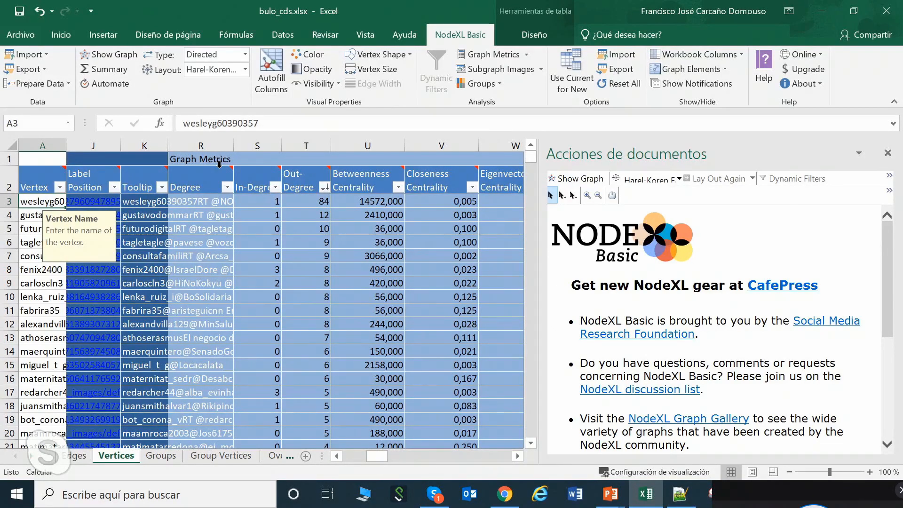
mouse_move(212, 174)
click(267, 201)
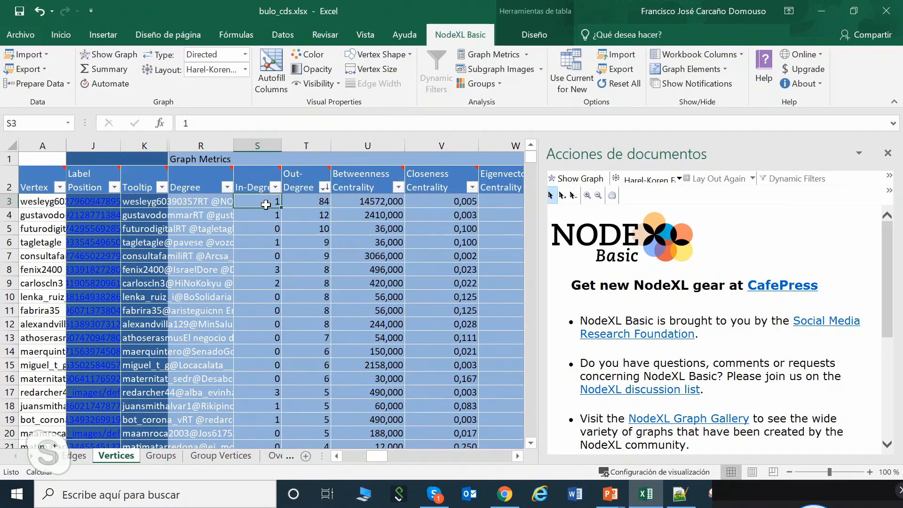
click(320, 198)
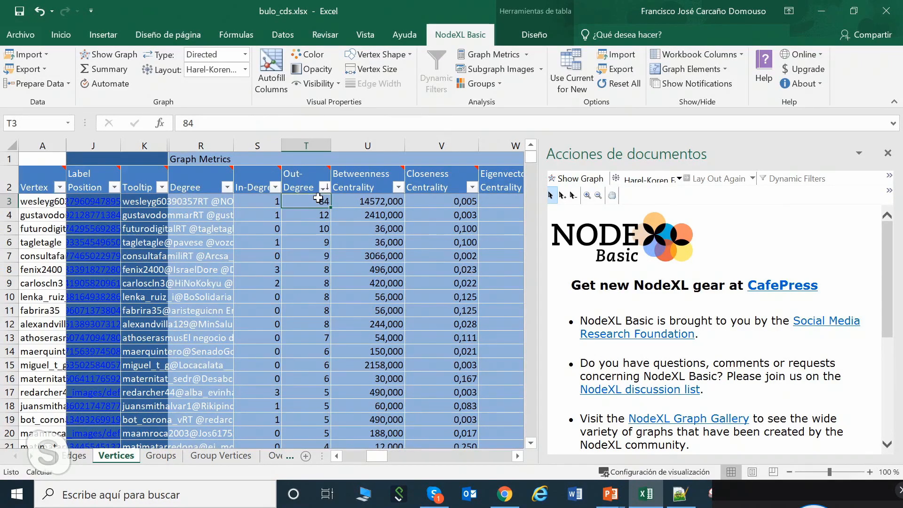
- Review the centrality metrics, PageRank, Clustering Coefficient and Reciprocated Vertex Pair Ratio of the vertices
click(518, 456)
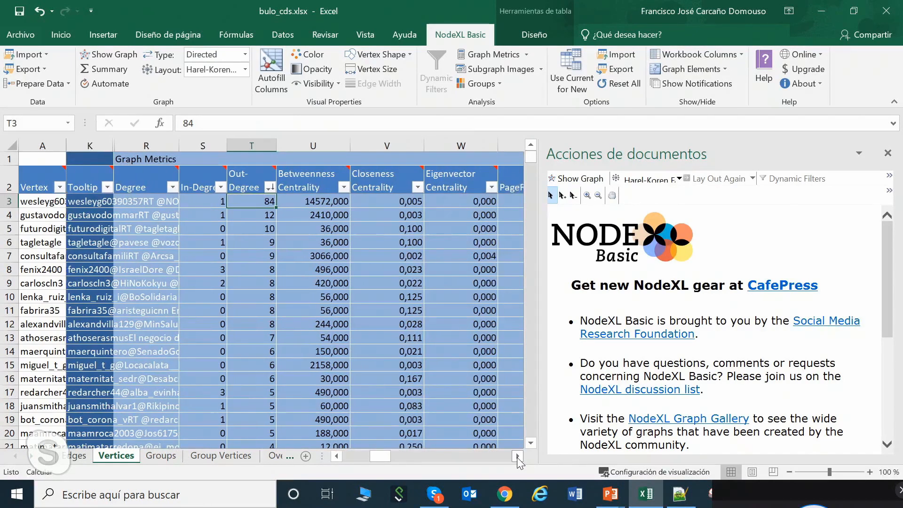
click(518, 456)
click(518, 456)
click(517, 456)
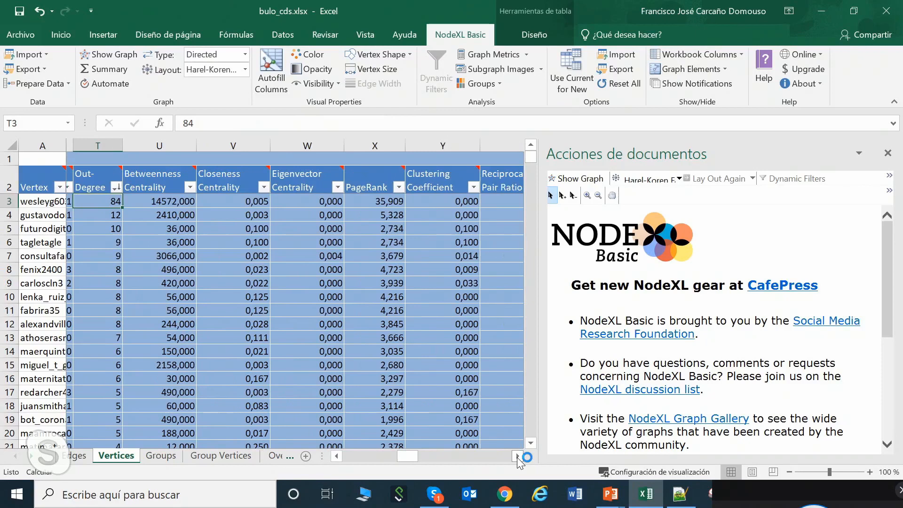
click(517, 456)
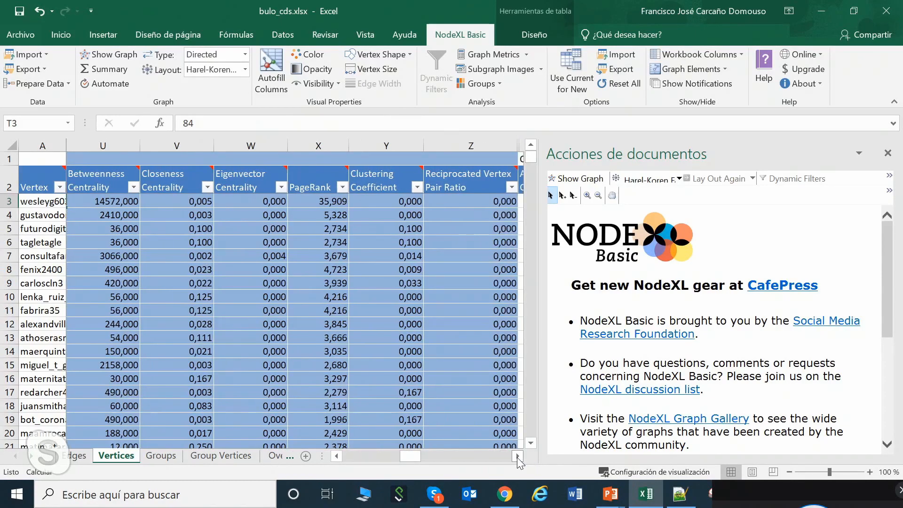
click(518, 456)
click(518, 456)
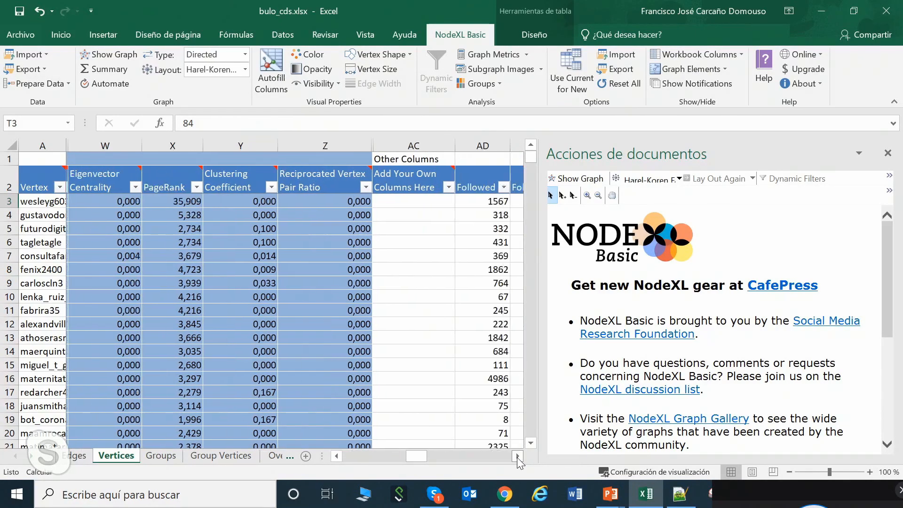
- Review the vertices' account columns Followed, Followers, Tweets and Favorites
click(517, 456)
click(517, 456)
click(517, 457)
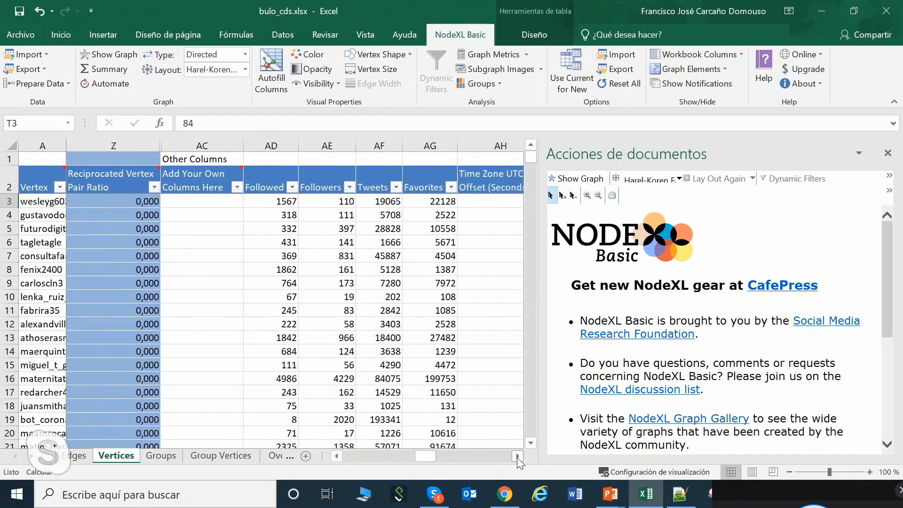
click(517, 456)
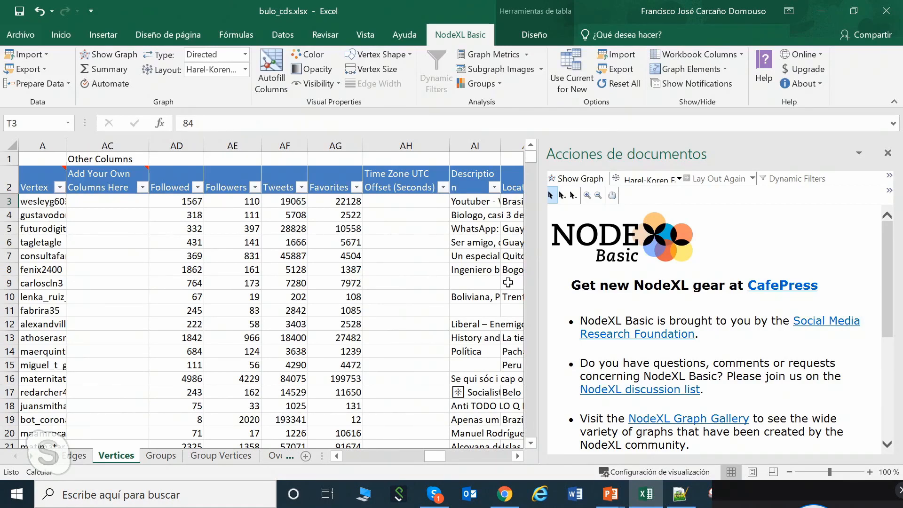
- Widen the Description column of the Vertices sheet, read the first user's description and check the Joined Twitter Date (UTC) column
click(519, 455)
click(519, 456)
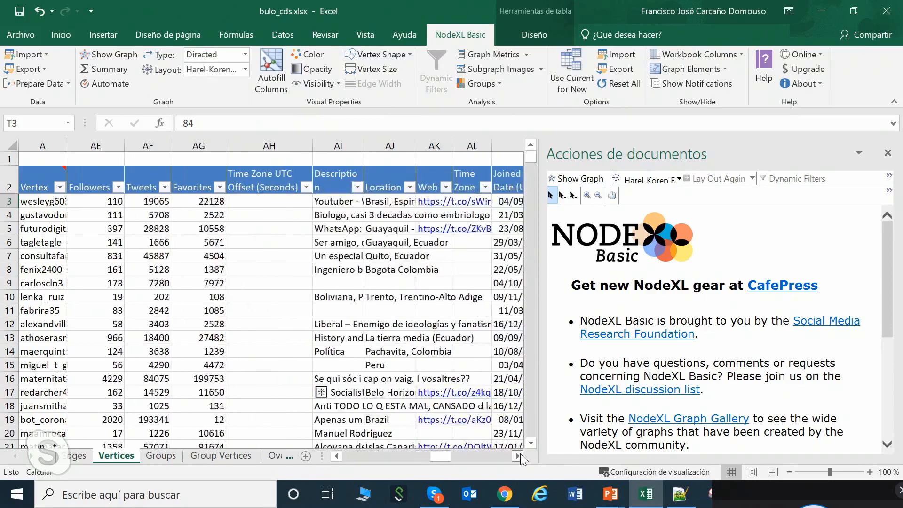
click(519, 456)
drag(304, 142, 328, 142)
click(288, 205)
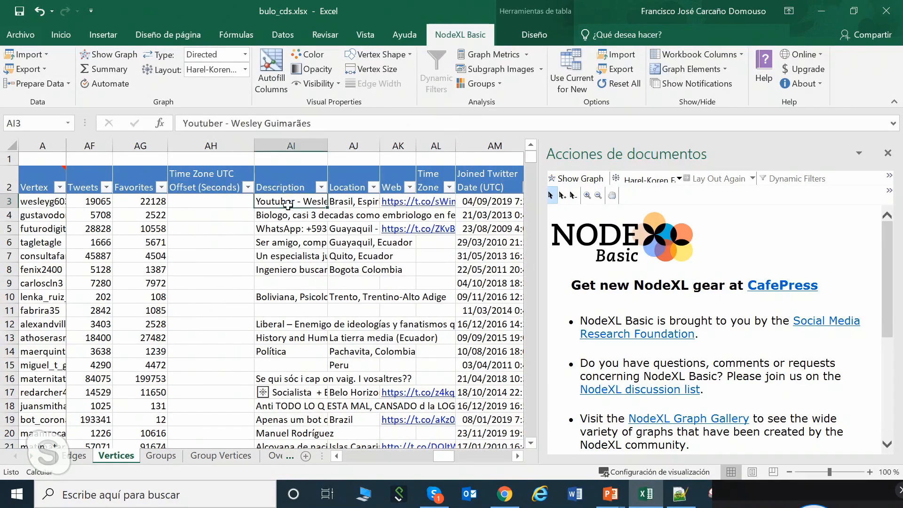
click(517, 456)
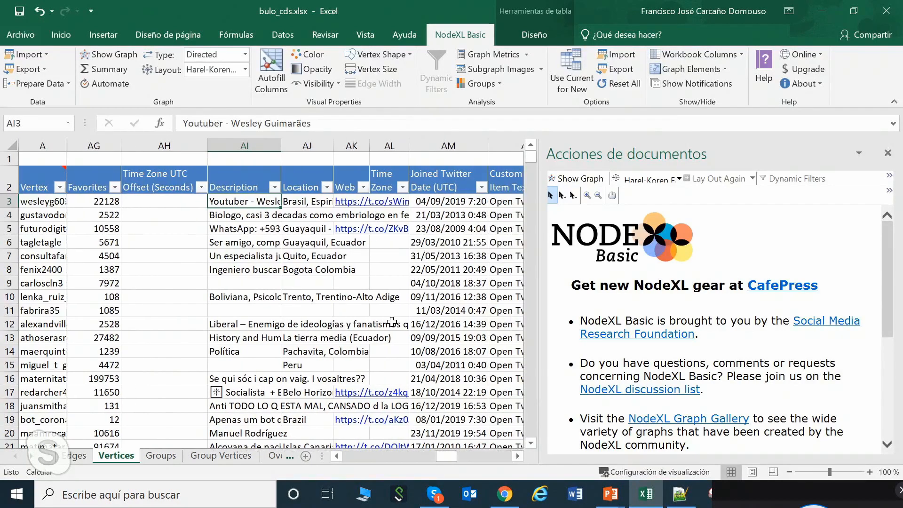
- Check the first vertex's Location and widen the Web and Time Zone columns of the Vertices sheet
click(313, 199)
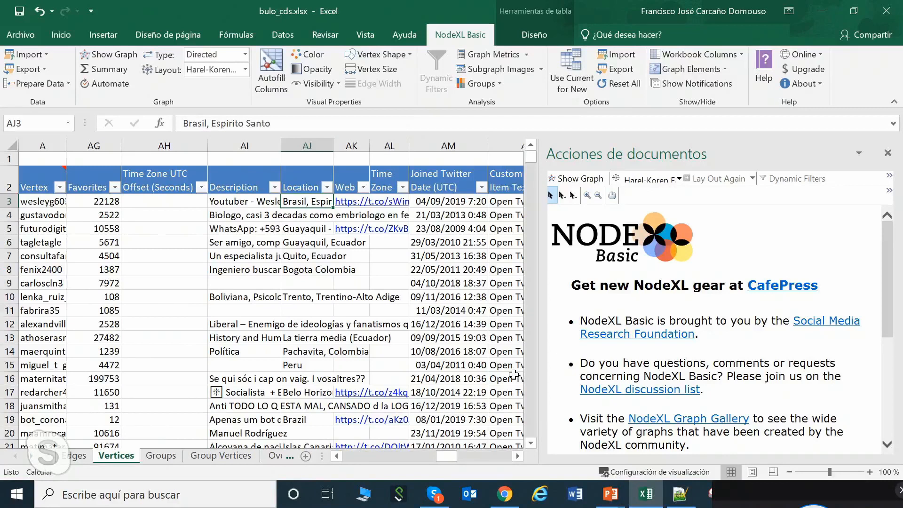
drag(369, 142, 457, 146)
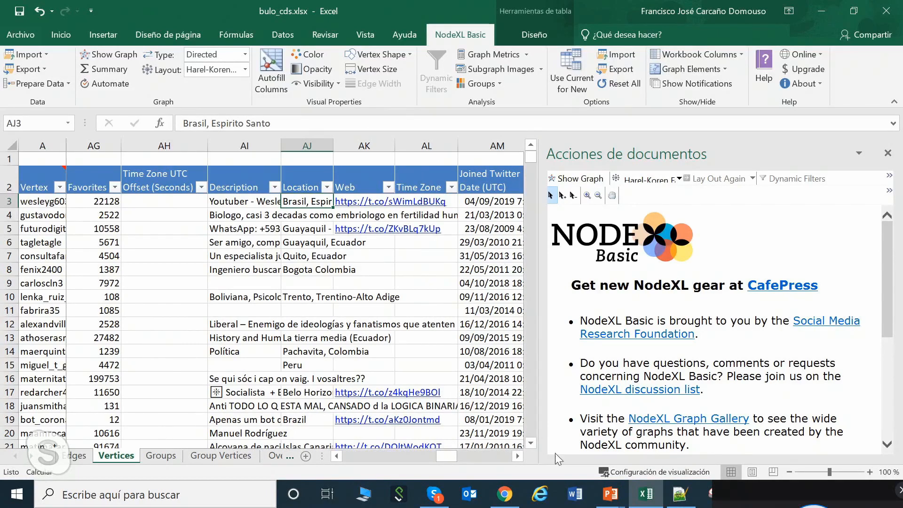
click(519, 456)
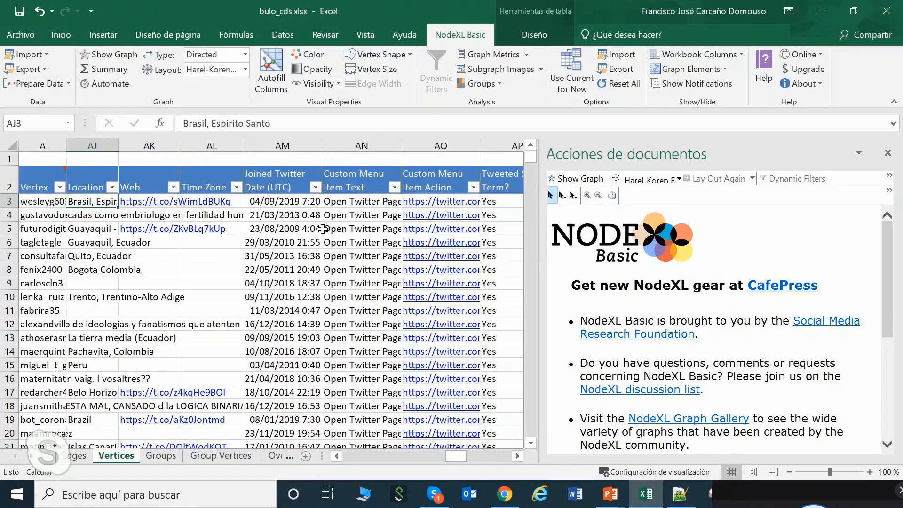
- Review the Custom Menu, Tweeted Search Term, Top URLs and Top Domains columns of the vertices
click(518, 457)
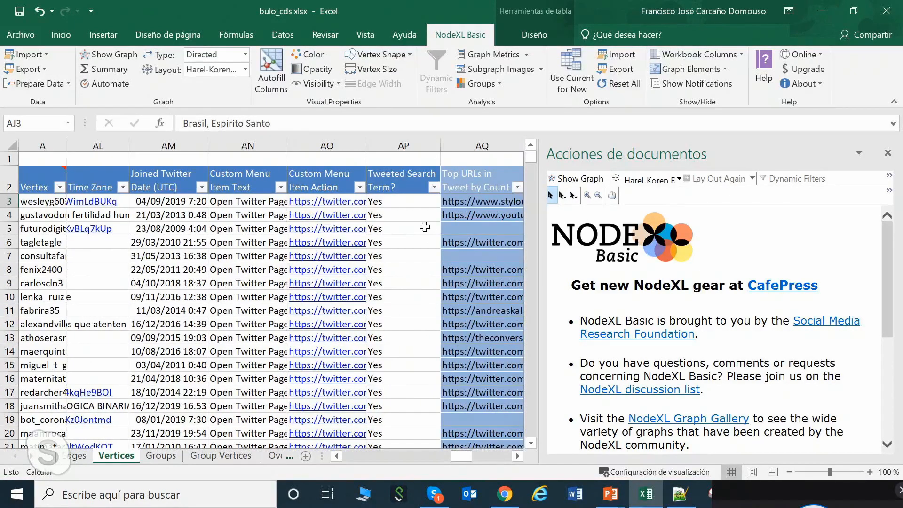
click(518, 456)
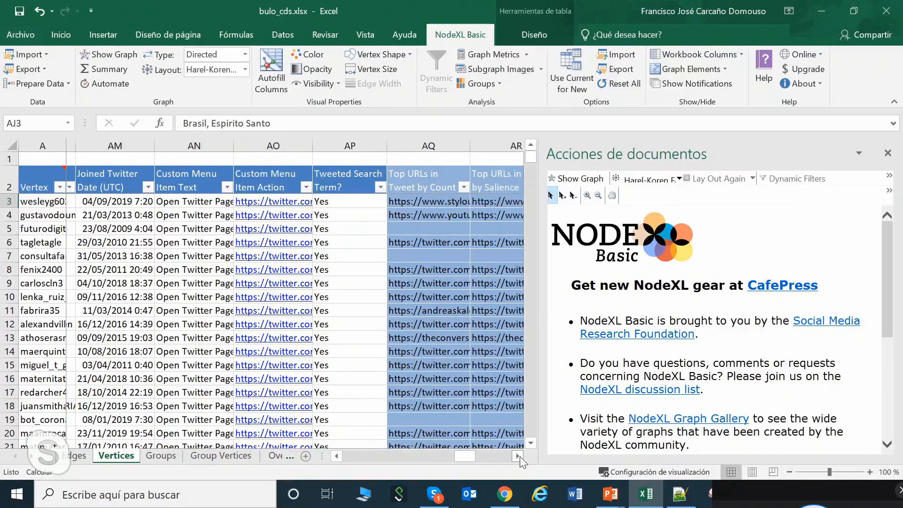
click(518, 456)
click(518, 457)
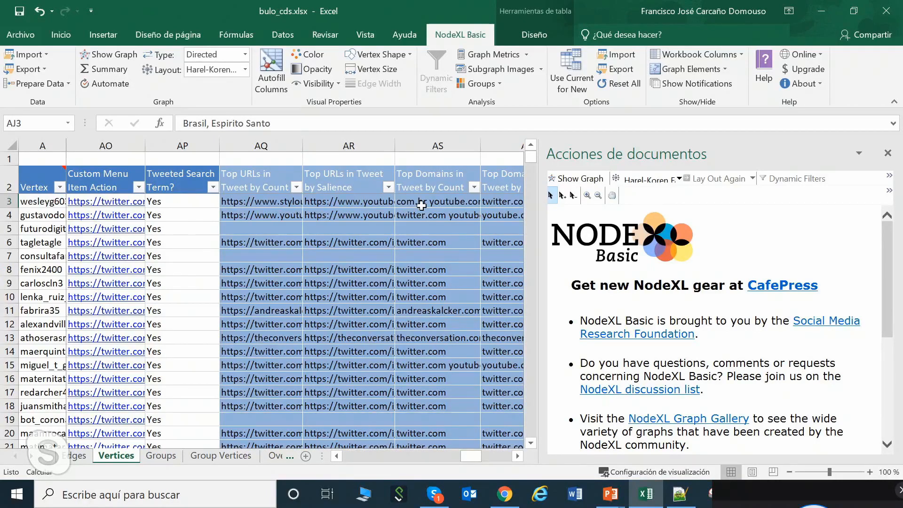
click(516, 458)
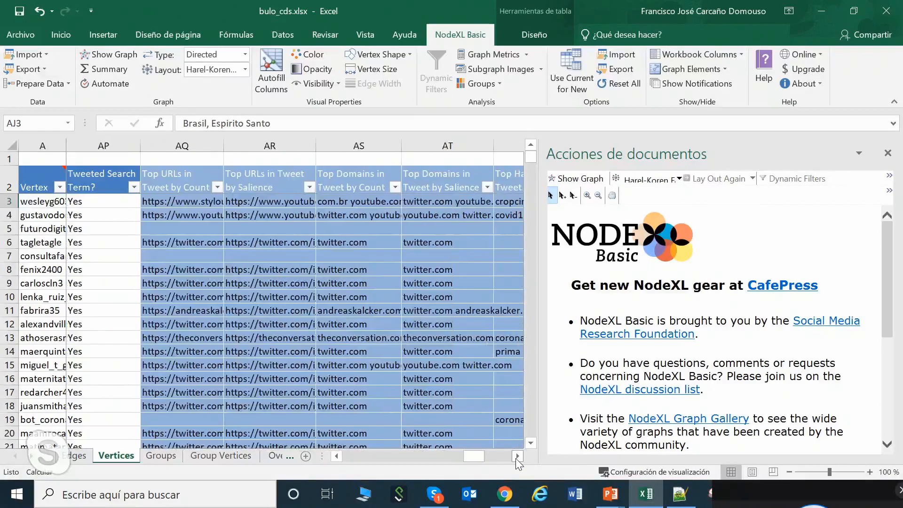
click(517, 457)
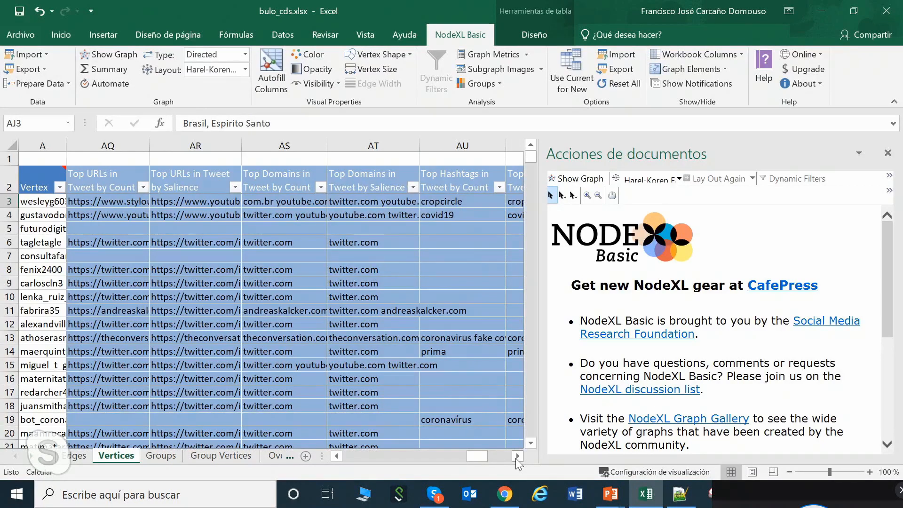
- Examine the Top Hashtags, Top Words and Top Word Pairs columns, and return to the first columns of the Vertices sheet
click(518, 456)
click(516, 457)
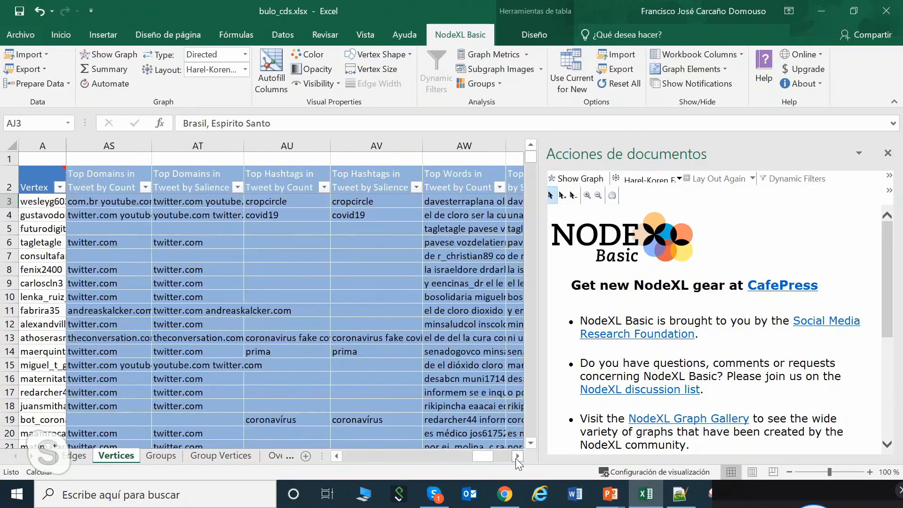
click(516, 457)
click(516, 457)
click(517, 457)
click(517, 457)
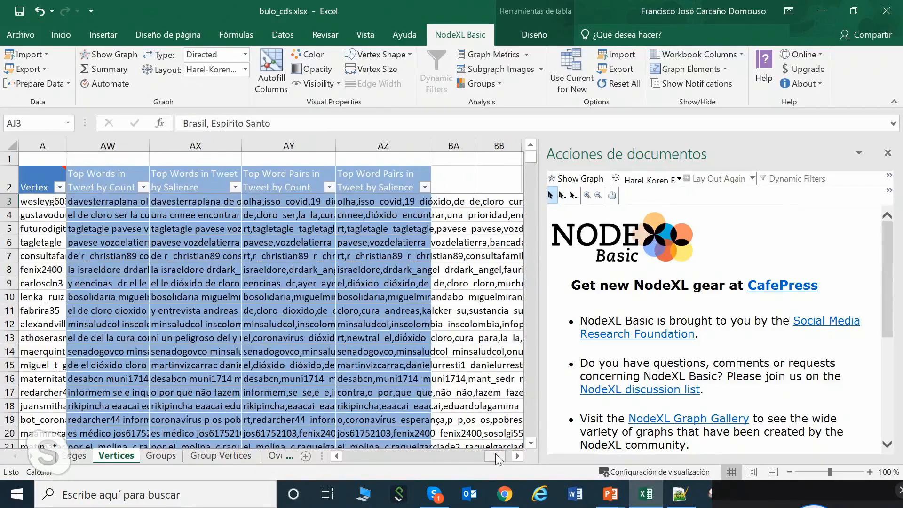
drag(496, 457, 495, 456)
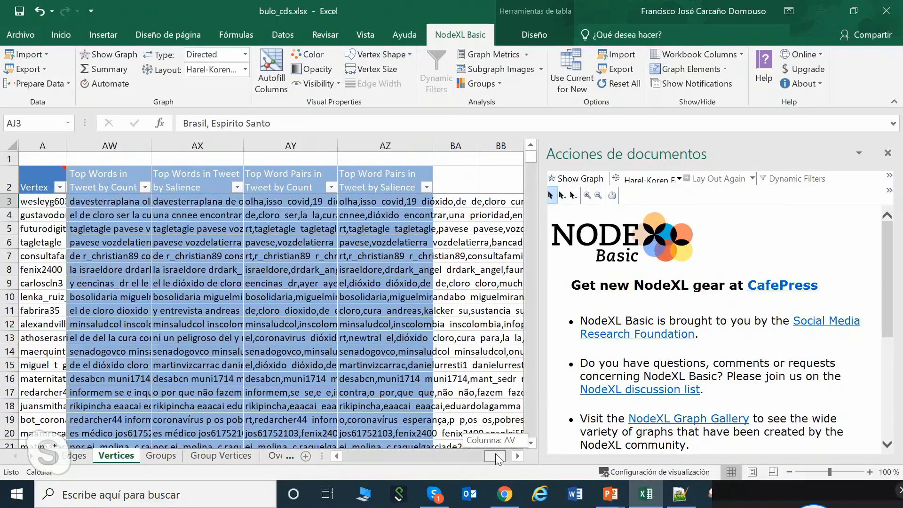
drag(496, 456, 318, 448)
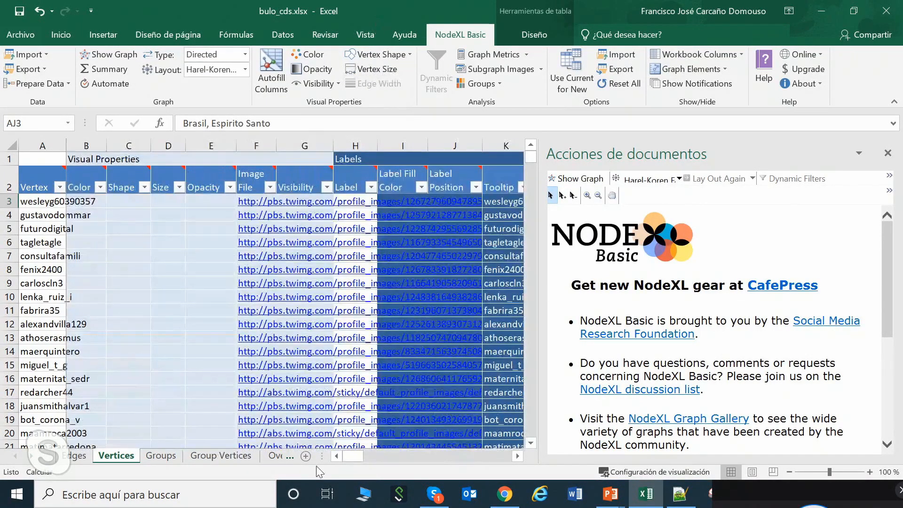
- Check the Groups and Group Vertices sheets, and open the Overall Metrics sheet
click(148, 457)
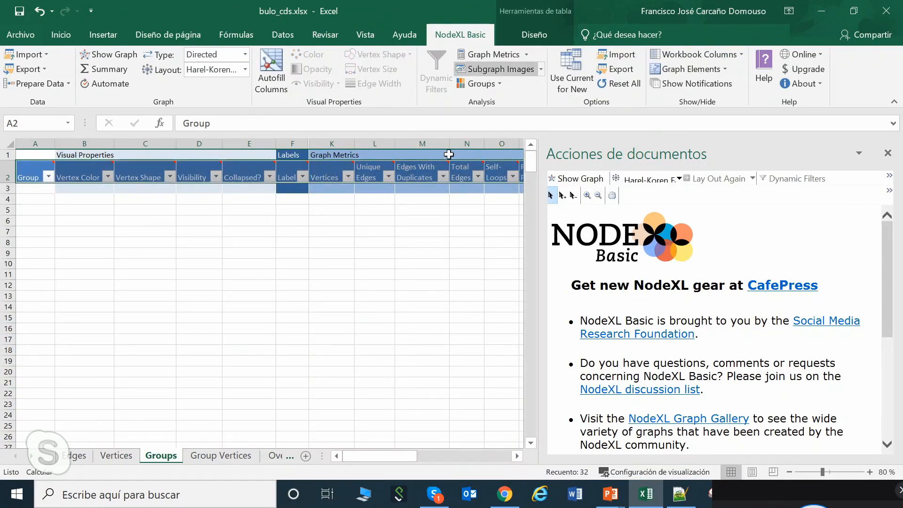
click(235, 455)
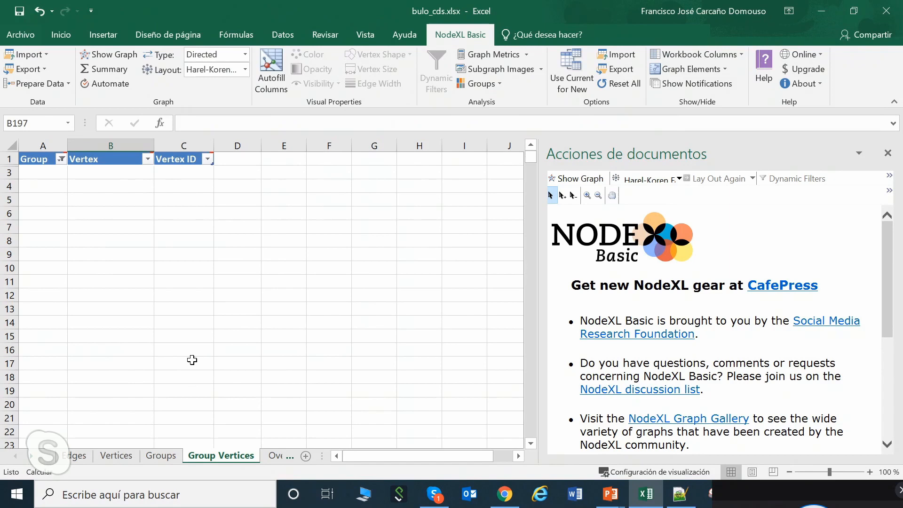
click(272, 456)
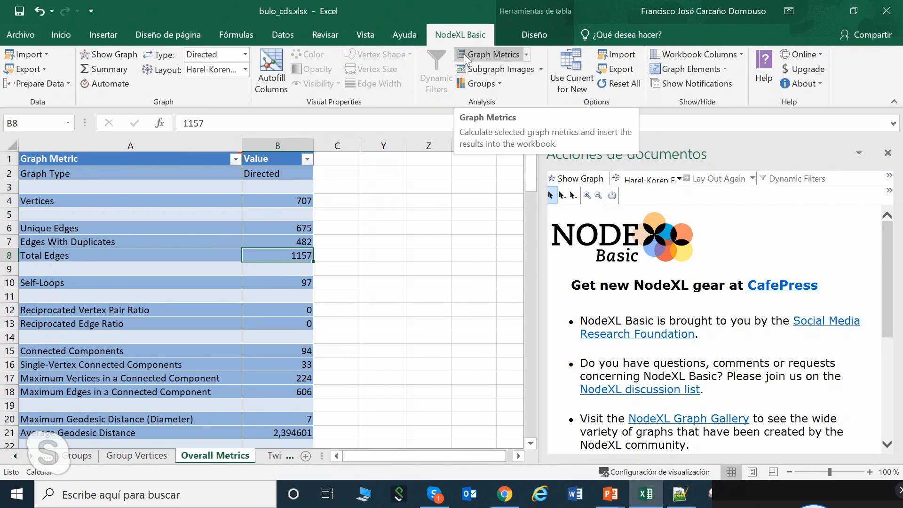
- Review the available Graph Metrics and the descriptions of the overall graph metrics, closing the dialog without calculating
click(499, 58)
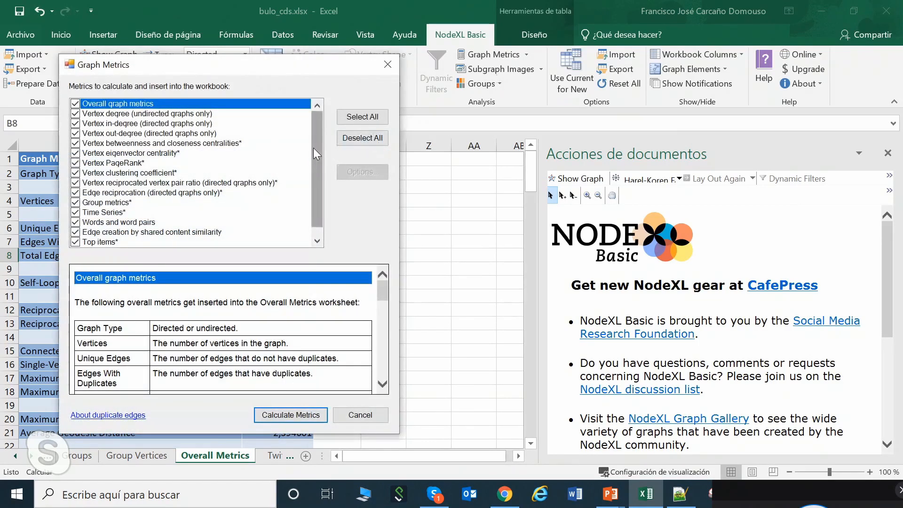
drag(314, 148, 314, 125)
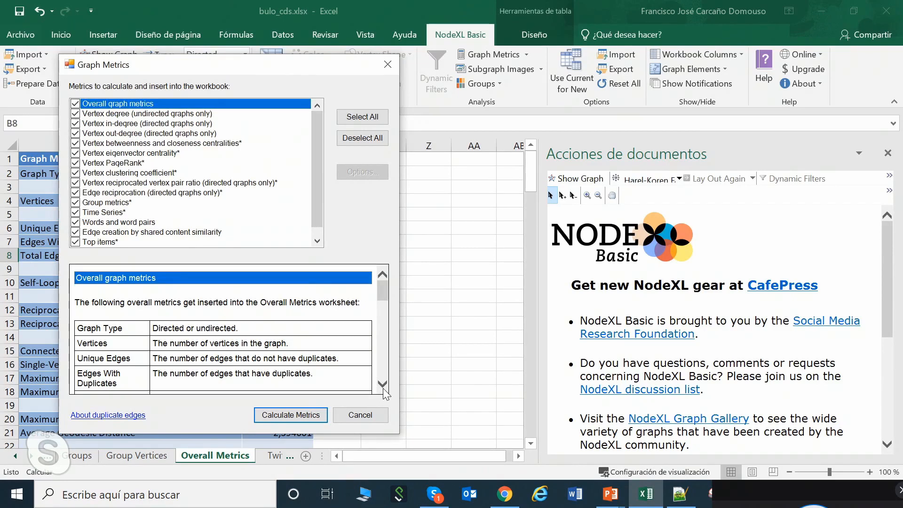
drag(383, 388, 383, 388)
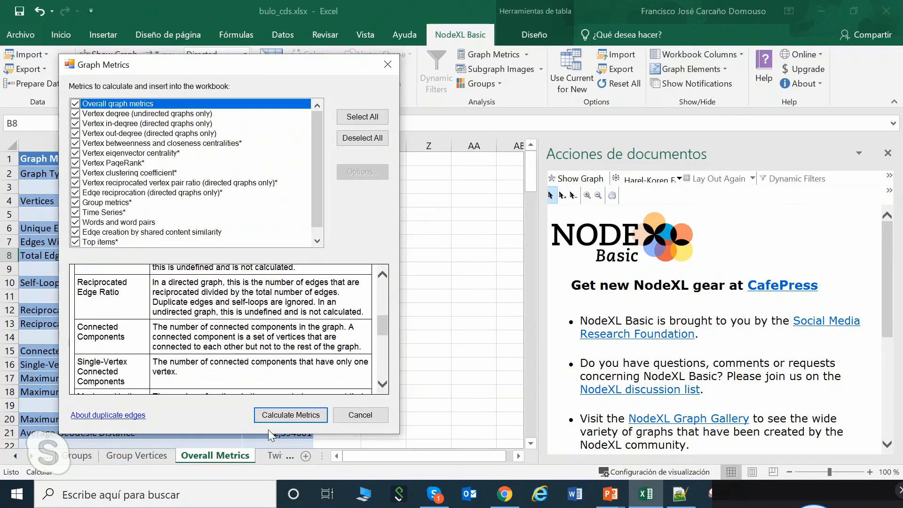
click(388, 64)
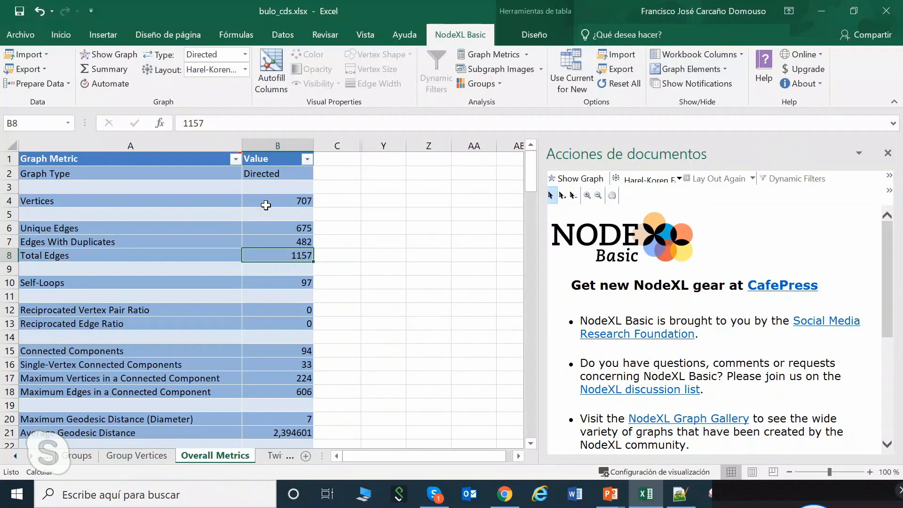
- Examine the overall graph metrics table, covering edges, self-loops, connected components, geodesic distances, density and modularity
click(531, 442)
click(532, 442)
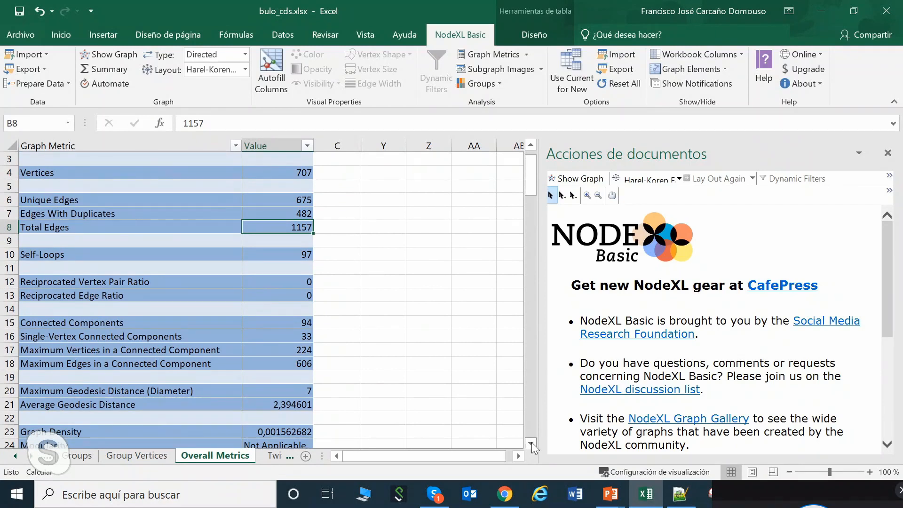
click(531, 442)
click(532, 442)
click(531, 442)
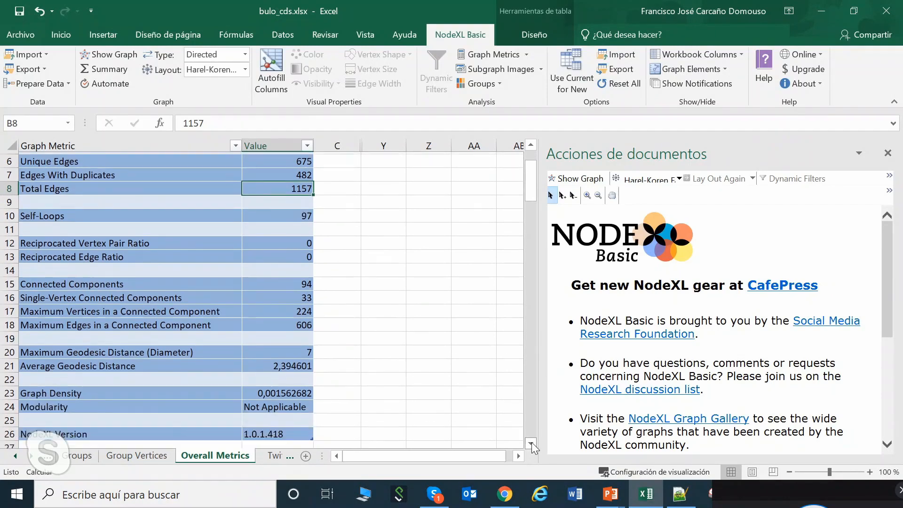
click(532, 442)
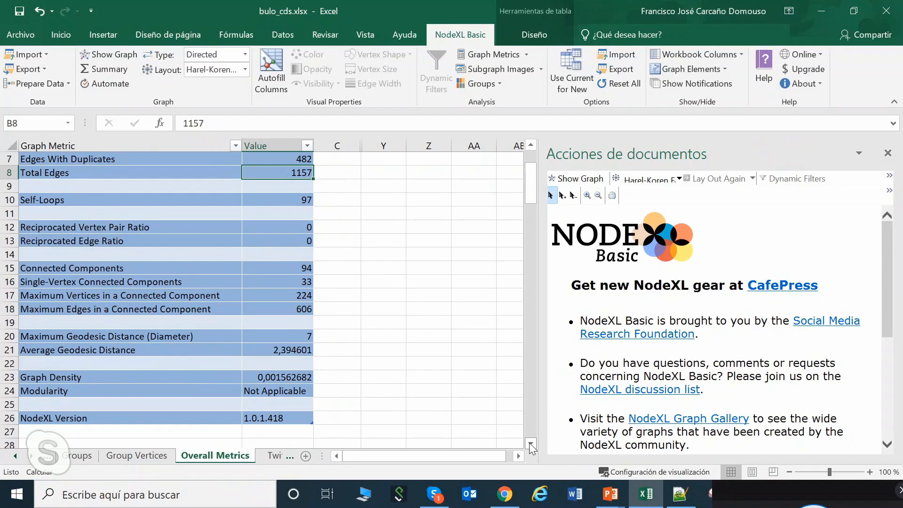
click(531, 444)
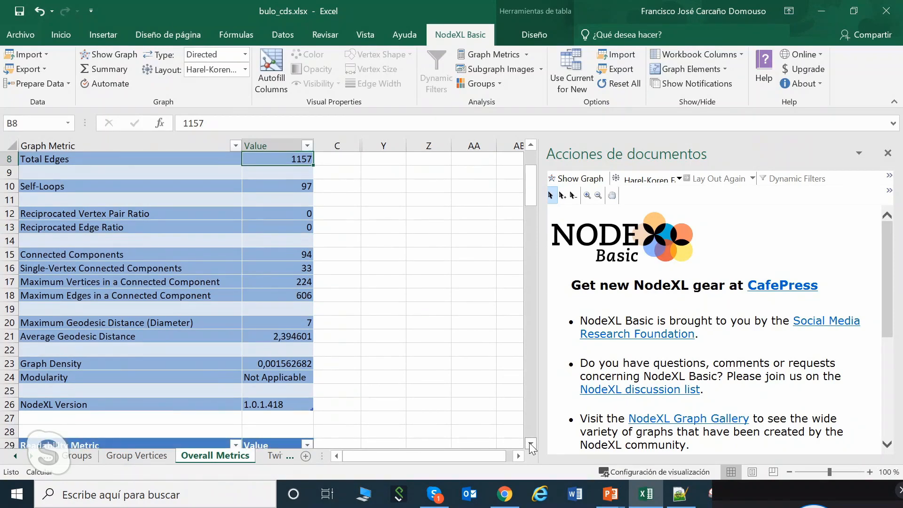
click(531, 444)
click(531, 445)
click(531, 444)
click(531, 445)
click(531, 445)
click(532, 445)
click(531, 445)
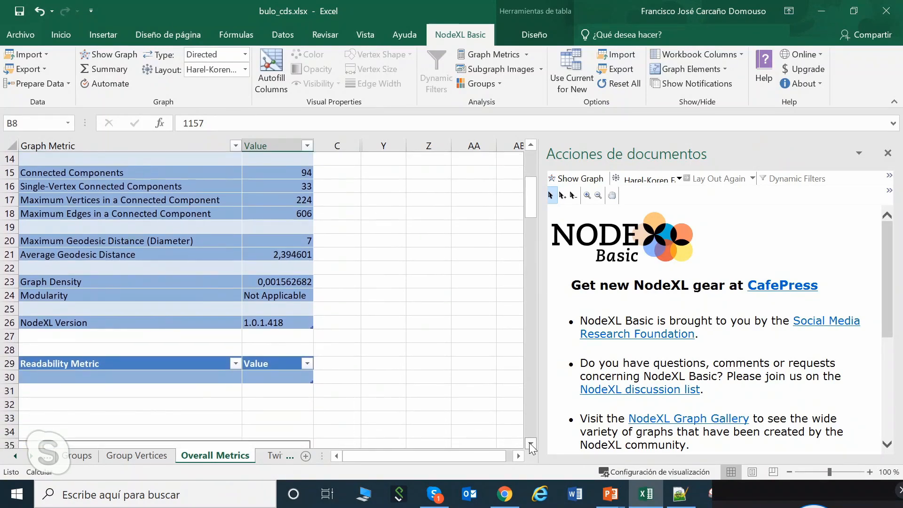
- Review the distribution charts and statistics for degree, centralities, PageRank and Clustering Coefficient, and return to the start of the Overall Metrics sheet
scroll(531, 445, down, 5)
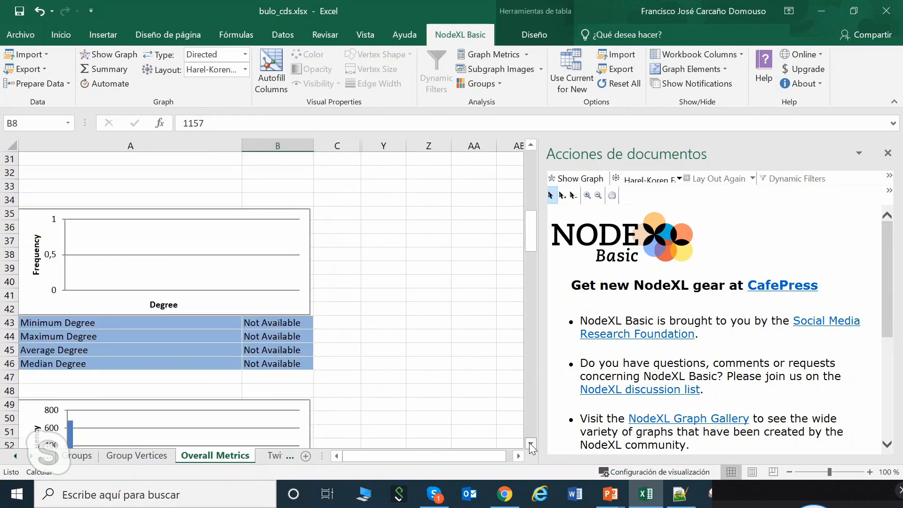
drag(529, 229, 529, 283)
scroll(351, 222, down, 4)
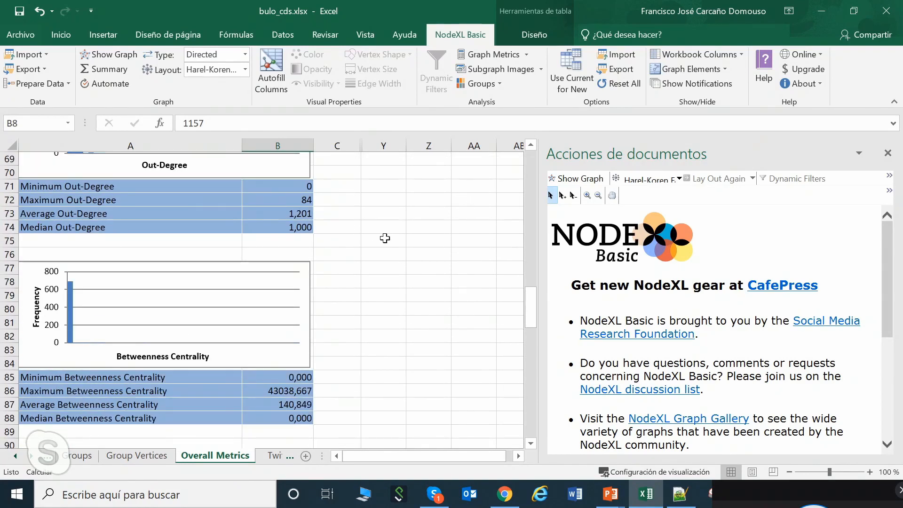
scroll(384, 238, down, 1)
scroll(384, 238, down, 4)
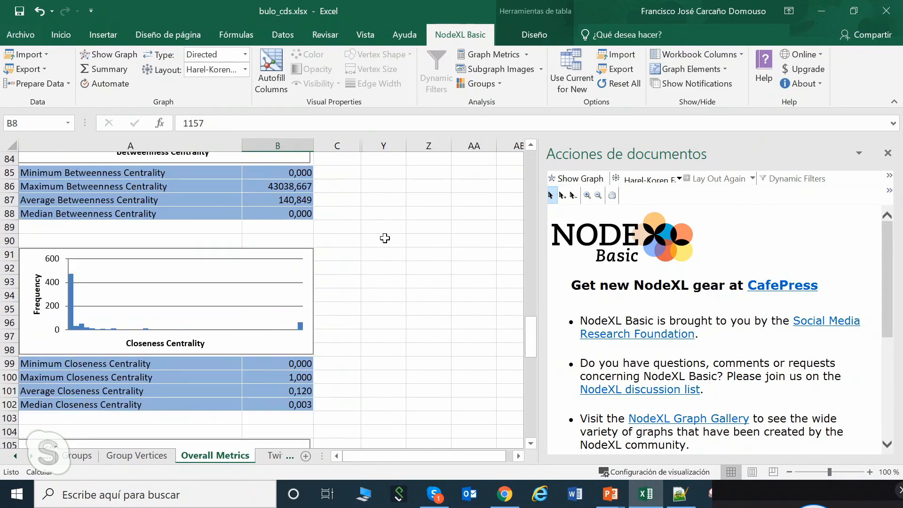
scroll(384, 238, down, 9)
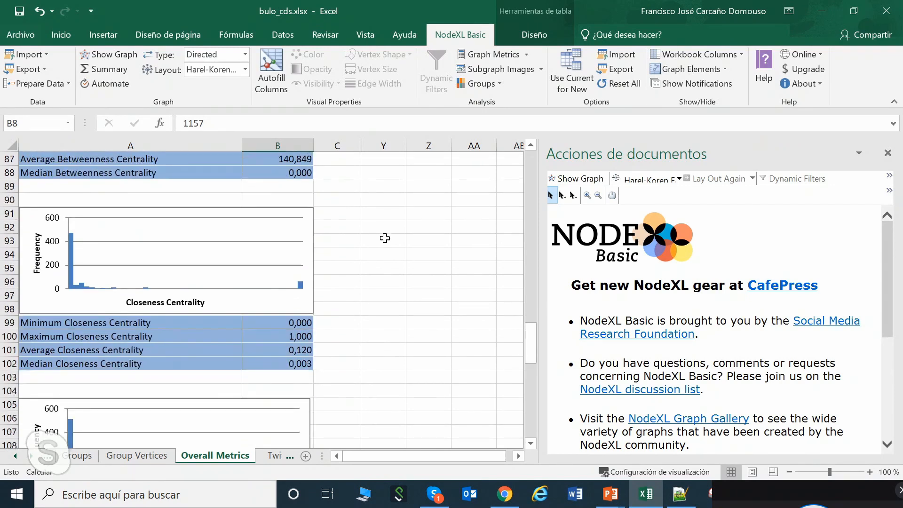
scroll(385, 238, down, 1)
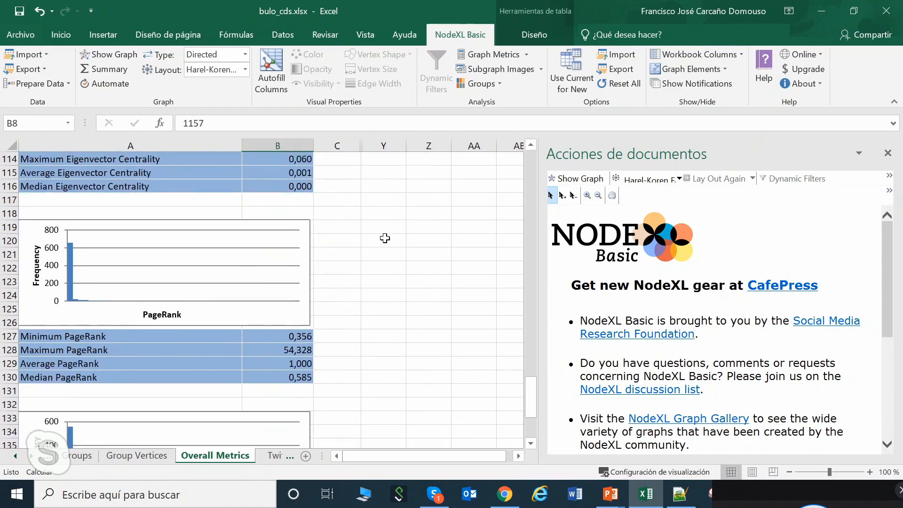
scroll(385, 238, down, 3)
scroll(385, 238, down, 2)
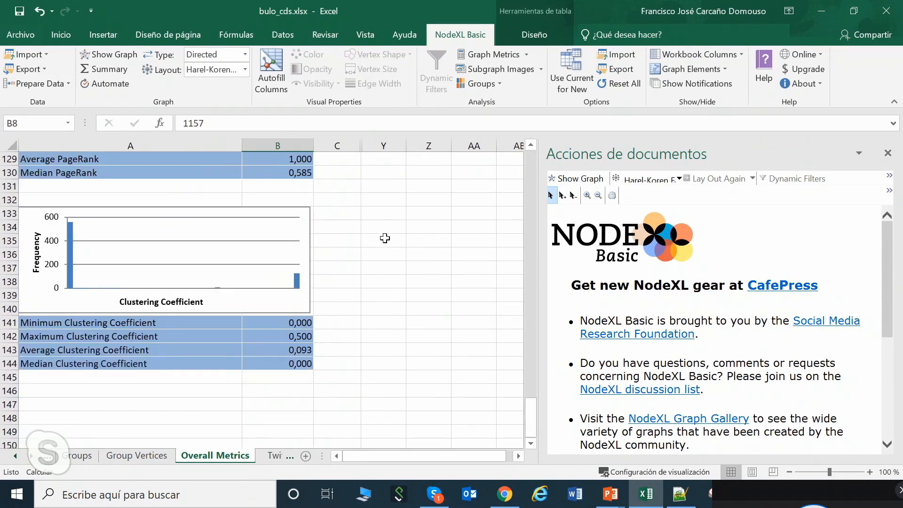
scroll(385, 238, up, 20)
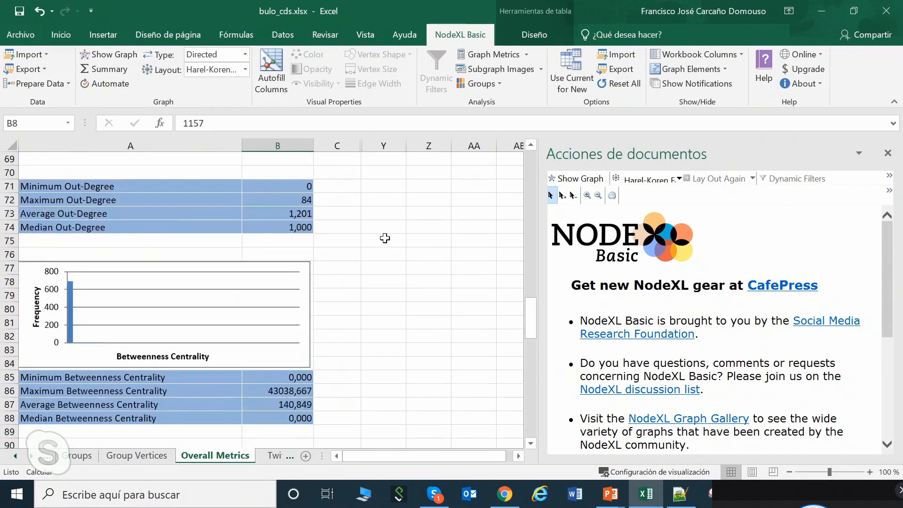
scroll(385, 238, up, 9)
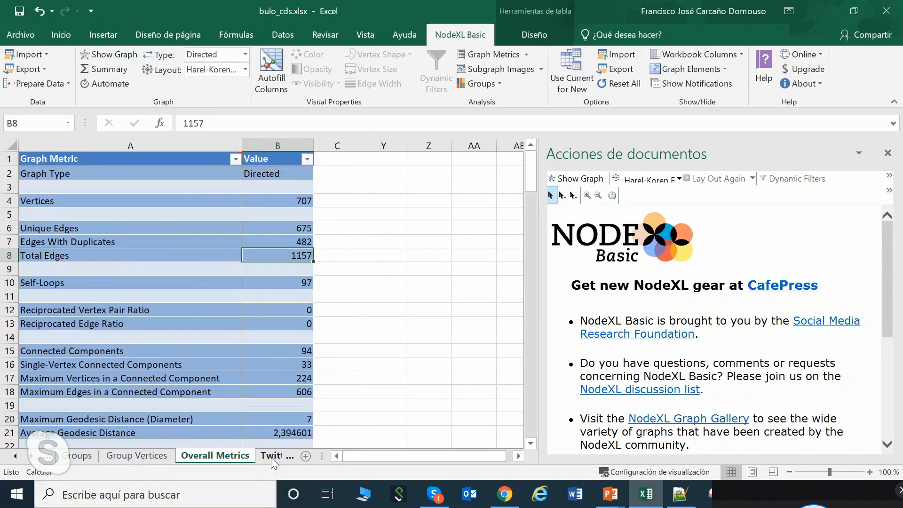
- Open the Twitter Search Ntwrk Top Items sheet, widen the Top URLs column and check the first URL's Entire Graph Count
click(275, 456)
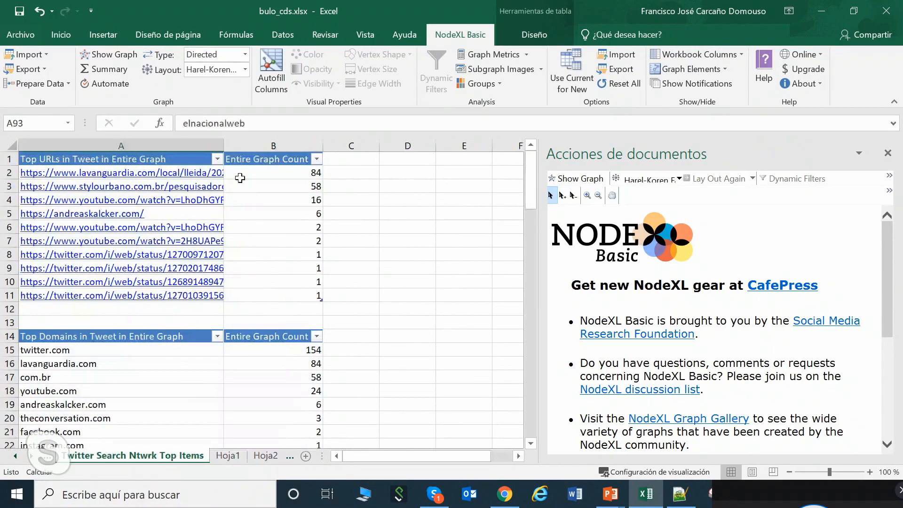
drag(223, 146, 254, 150)
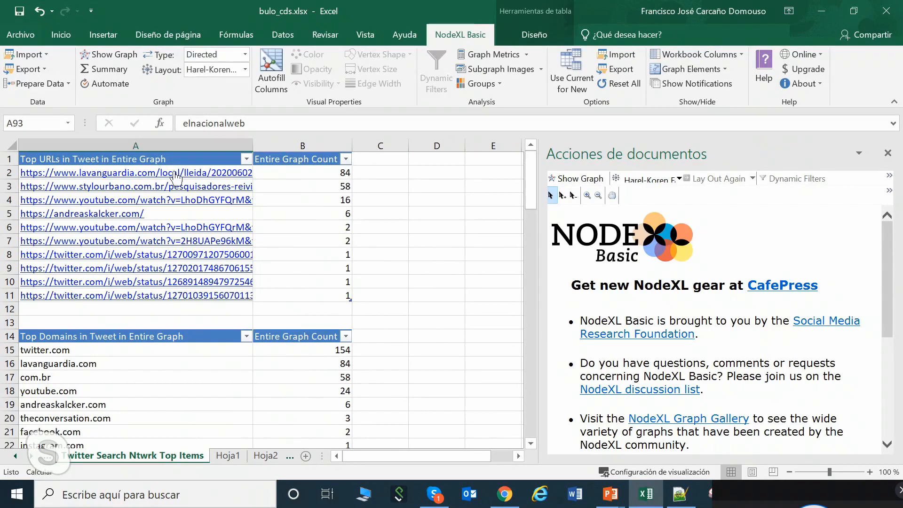
click(348, 176)
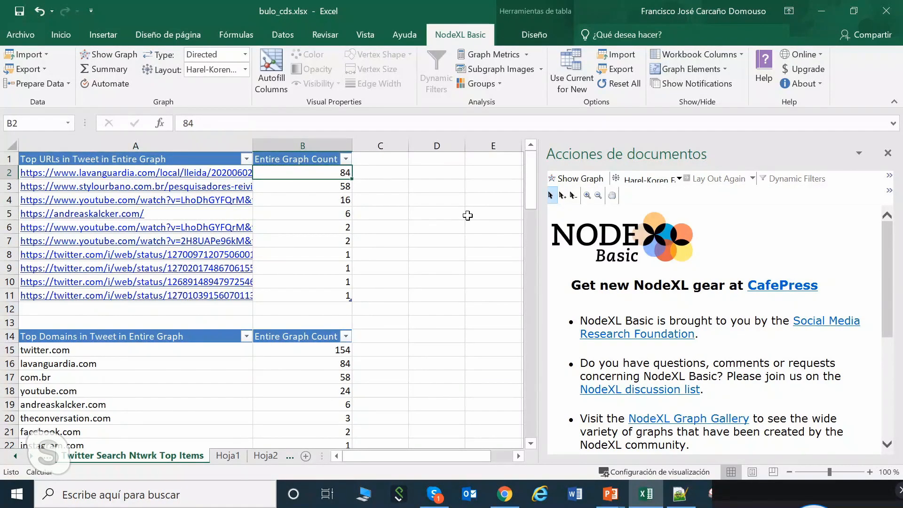
- Review the top URLs, domains, hashtags, words, word pairs and replied-to accounts tables with their Entire Graph Counts
key(Left)
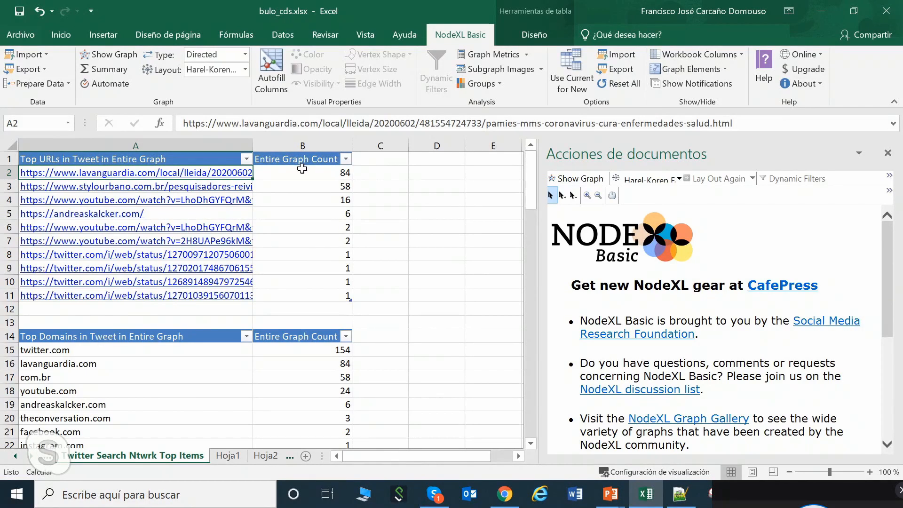
click(328, 202)
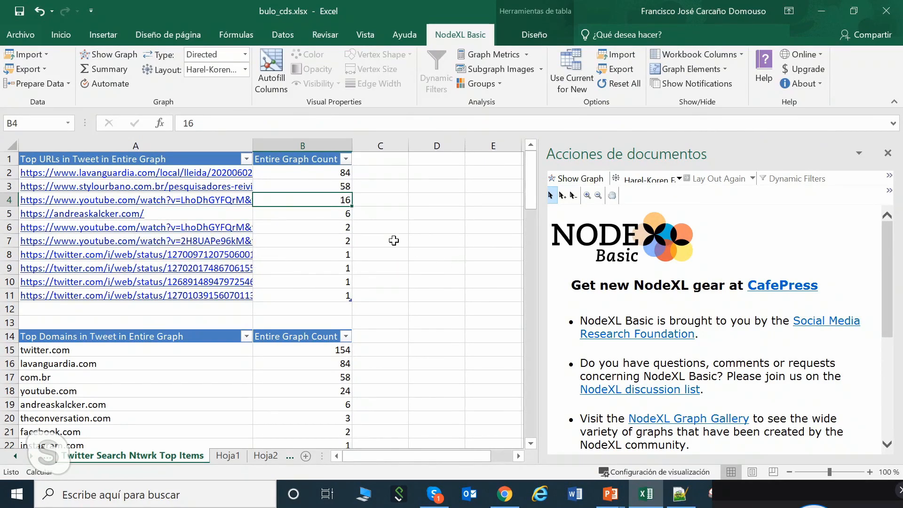
scroll(381, 215, down, 2)
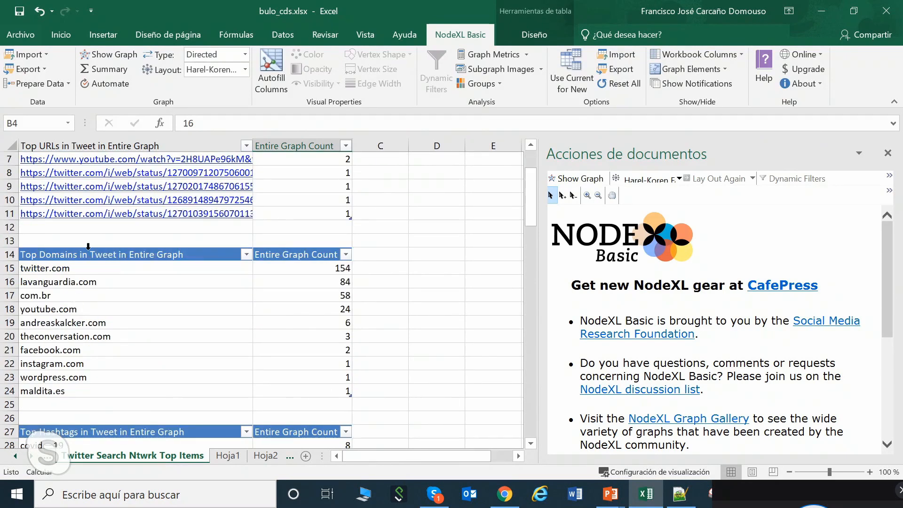
scroll(369, 234, down, 4)
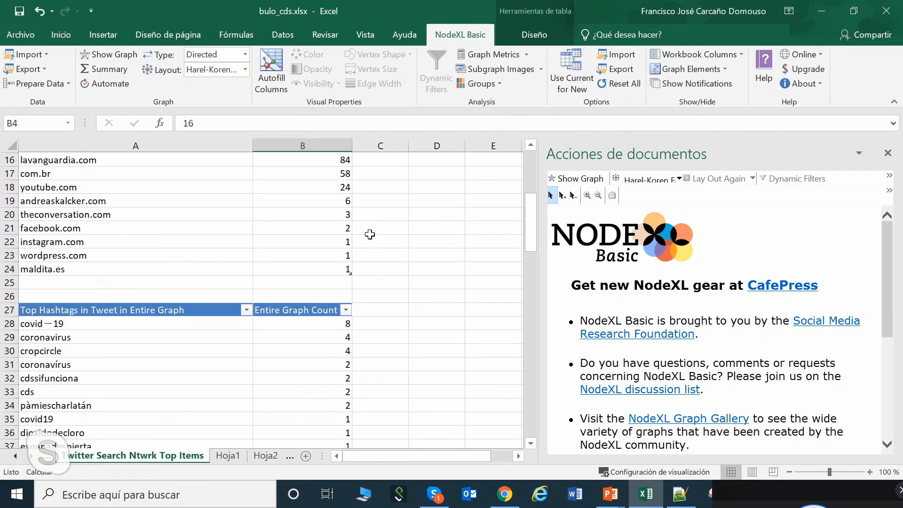
scroll(262, 215, down, 1)
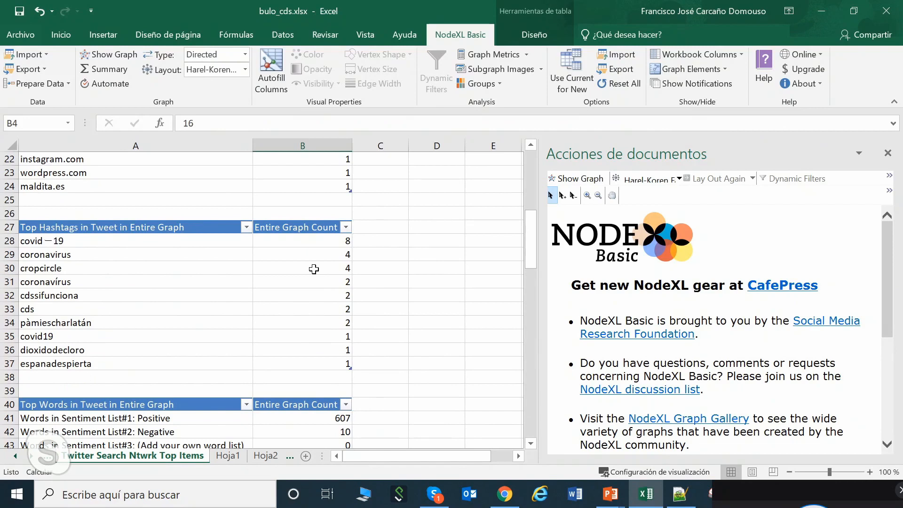
scroll(389, 254, down, 1)
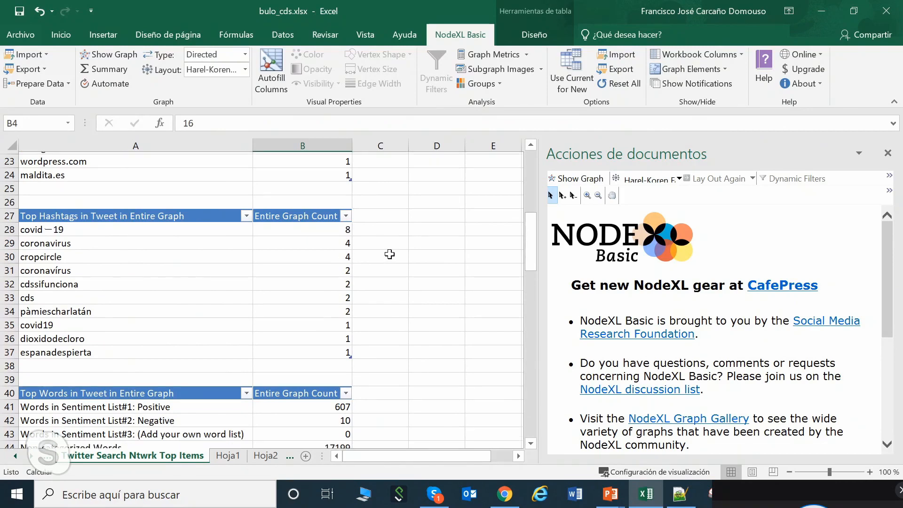
scroll(389, 254, down, 2)
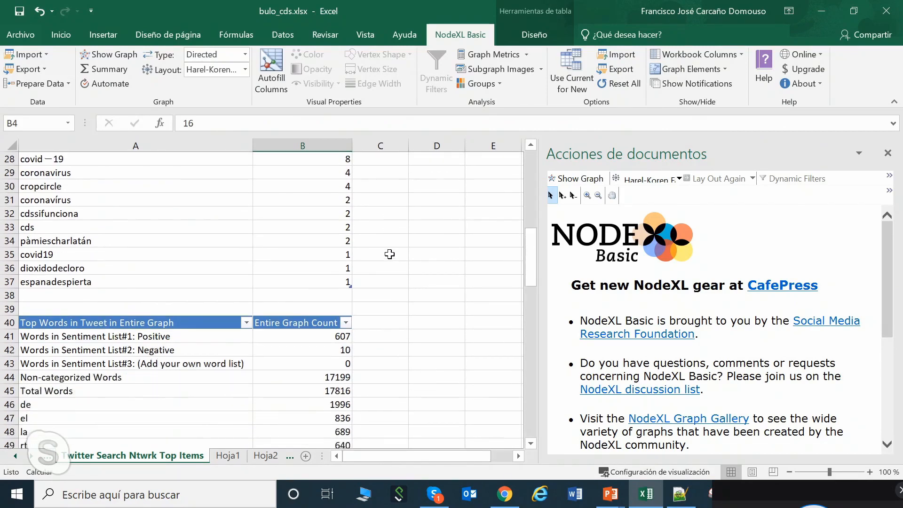
scroll(389, 254, down, 8)
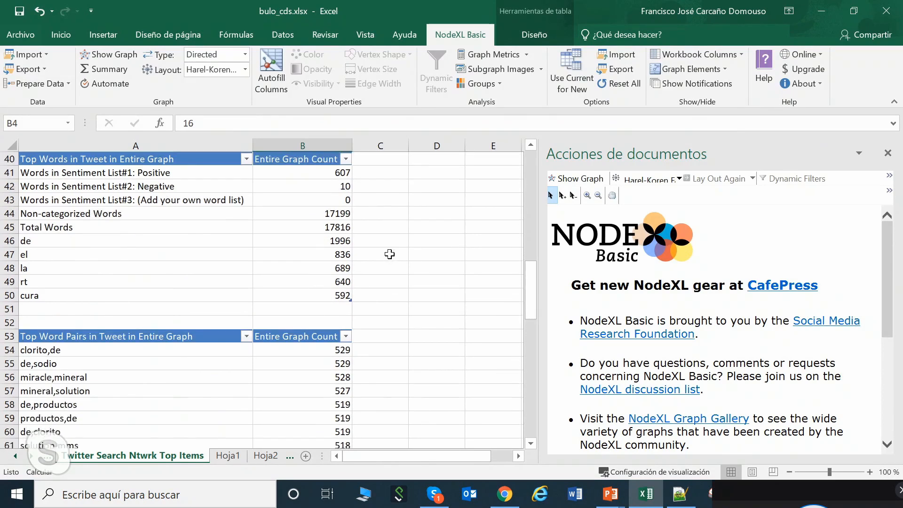
scroll(389, 254, down, 2)
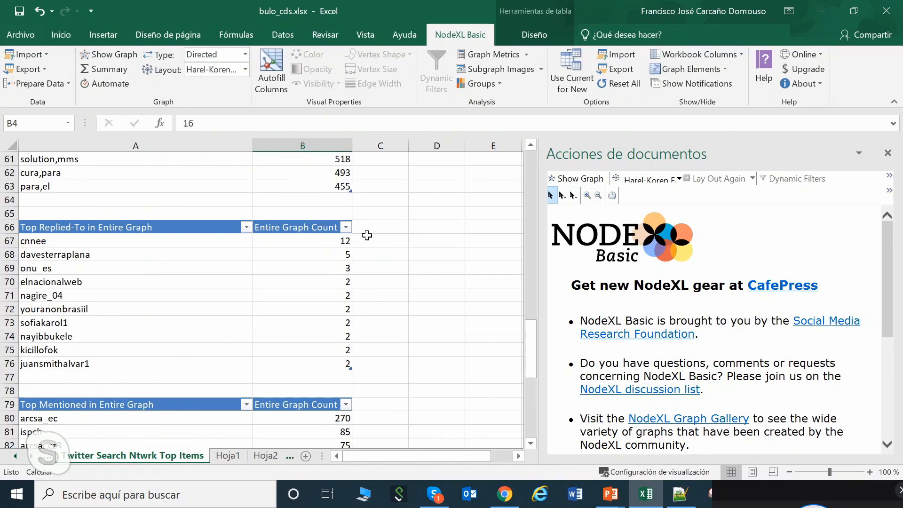
scroll(357, 293, down, 5)
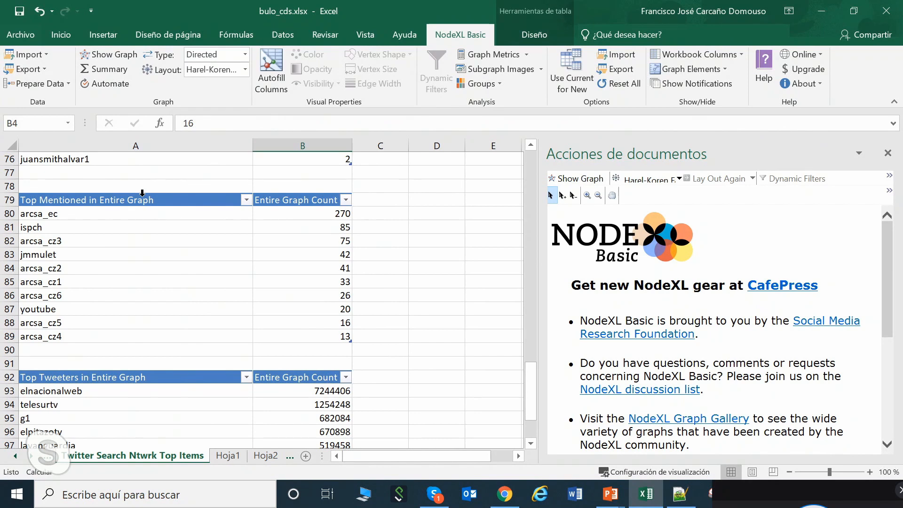
- Examine the Top Mentioned in Entire Graph table, comparing arcsa_ec and ispch with the arcsa_cz accounts
click(277, 214)
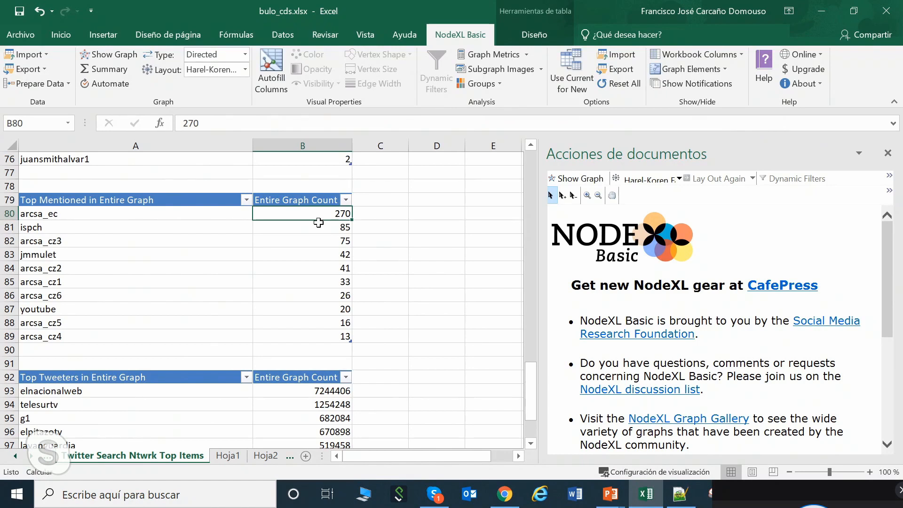
click(224, 242)
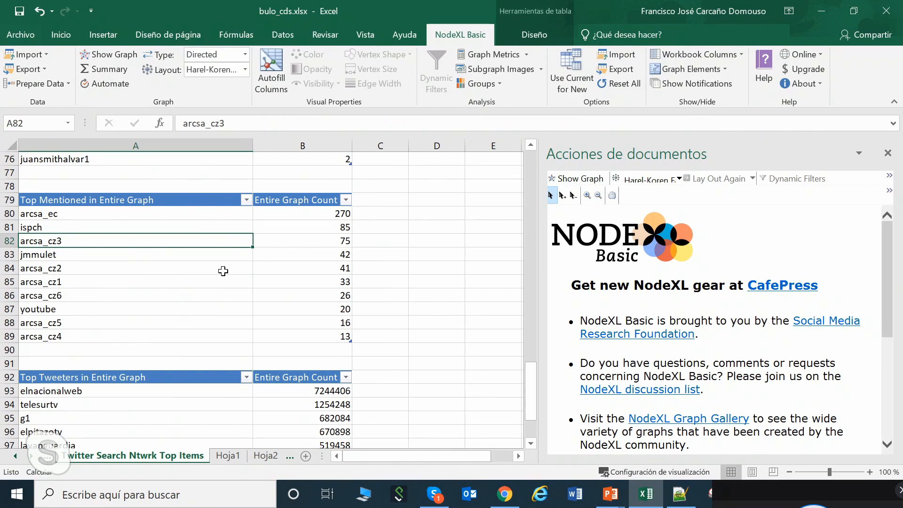
click(151, 268)
click(151, 284)
click(151, 296)
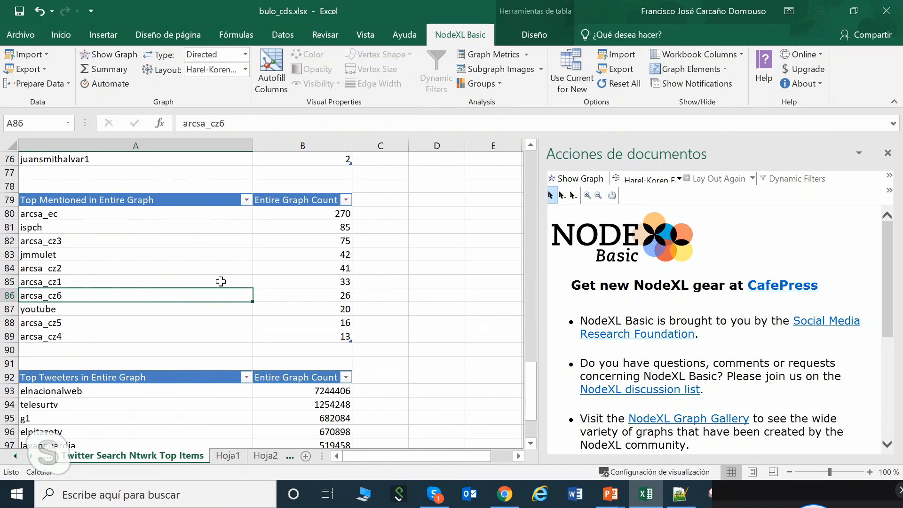
click(180, 208)
drag(186, 212, 189, 222)
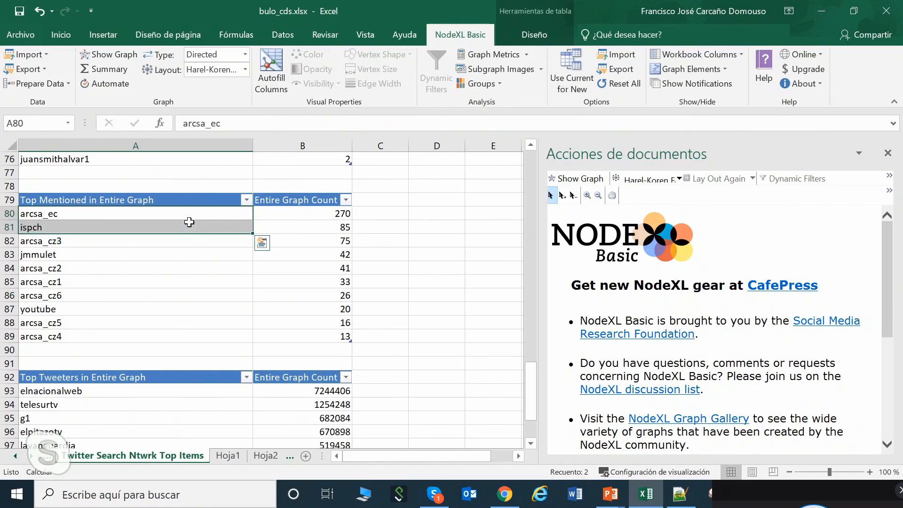
click(177, 213)
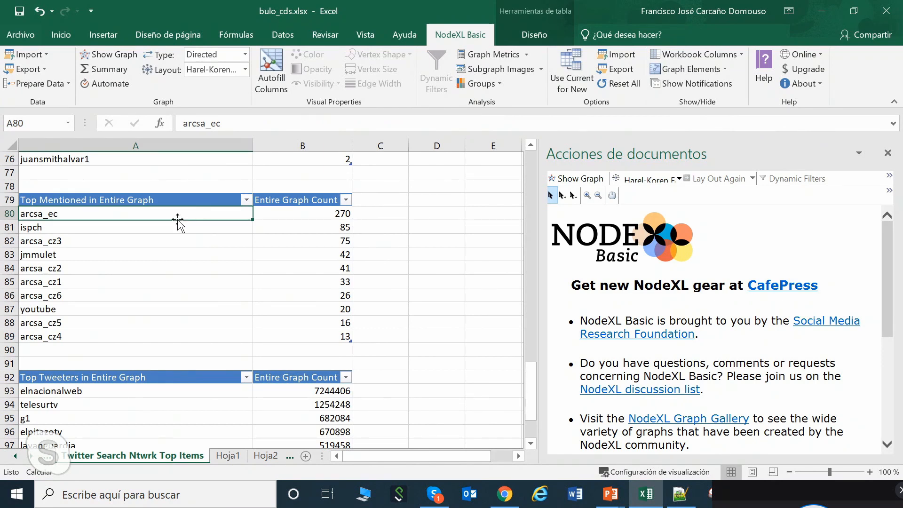
click(175, 228)
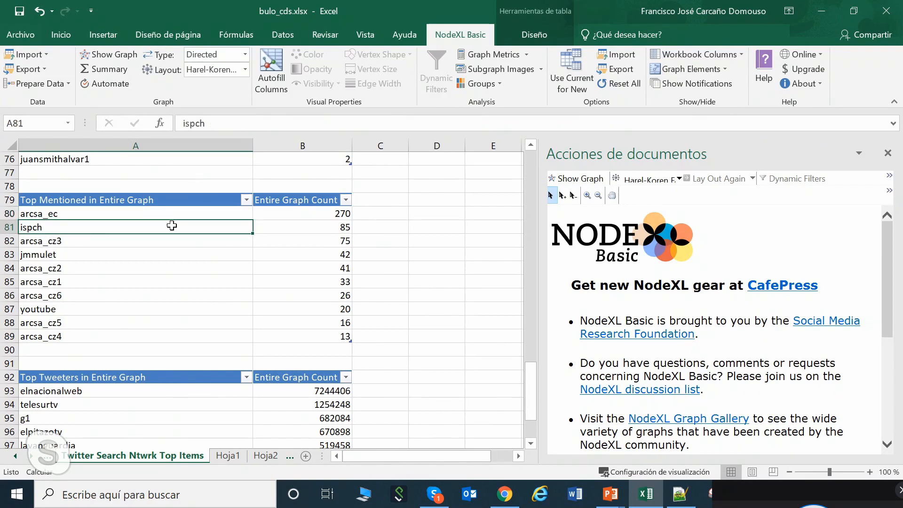
click(170, 220)
drag(170, 220, 171, 228)
click(172, 235)
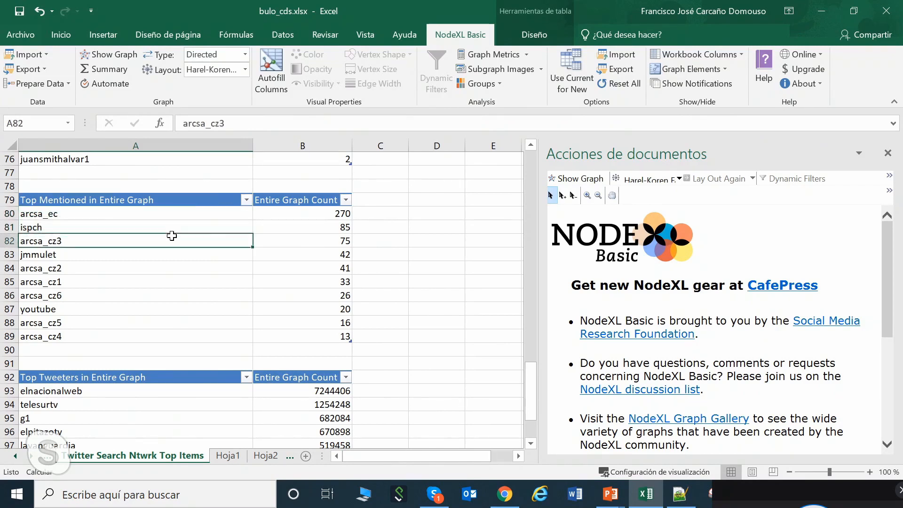
click(164, 267)
click(161, 281)
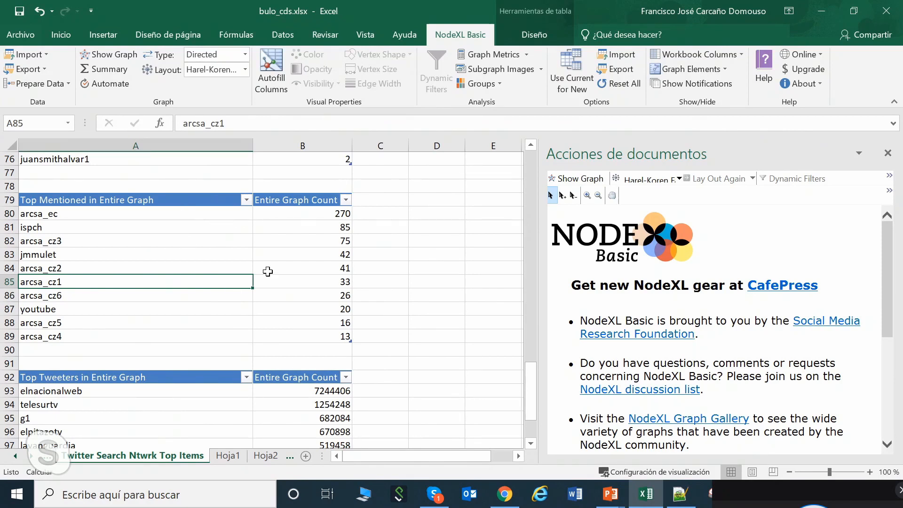
click(194, 212)
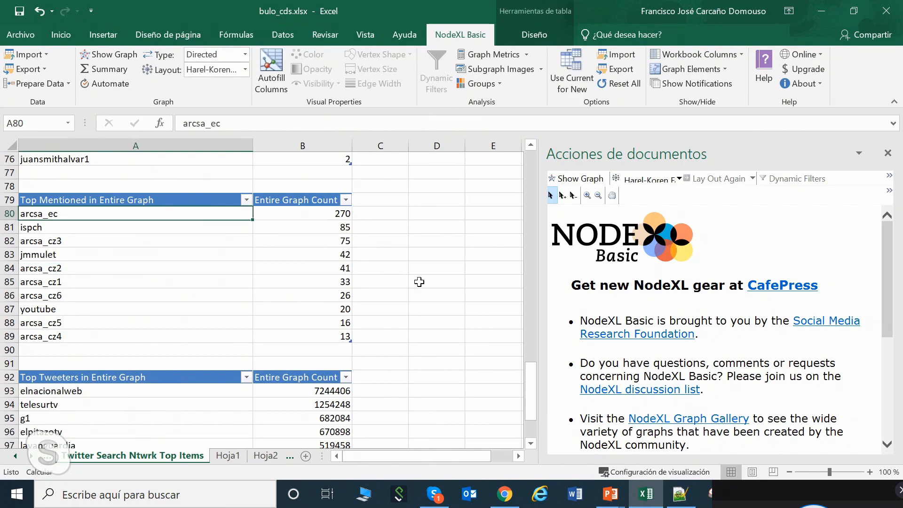
- Review the Top Tweeters in Entire Graph table and return to the start of the sheet
scroll(431, 267, down, 4)
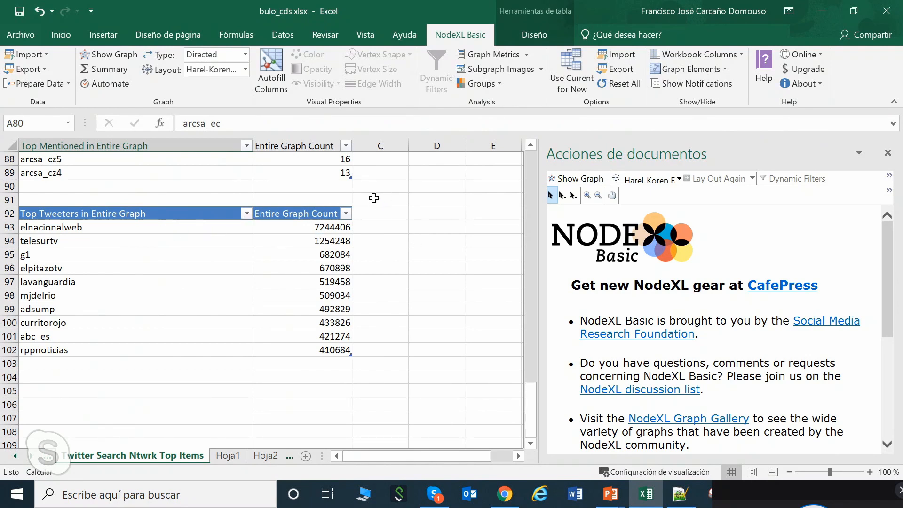
scroll(369, 312, up, 9)
scroll(369, 313, up, 20)
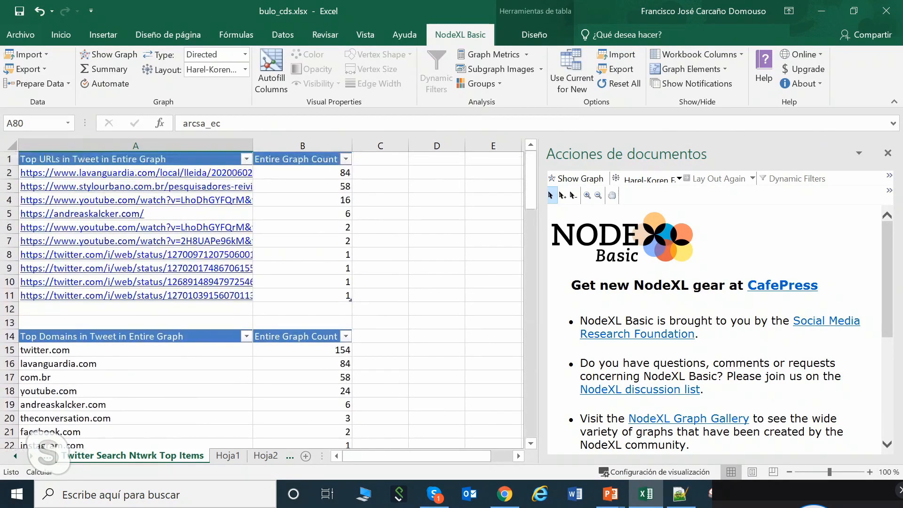
- Open the Edges sheet, widen the graph pane and show the network graph
click(15, 455)
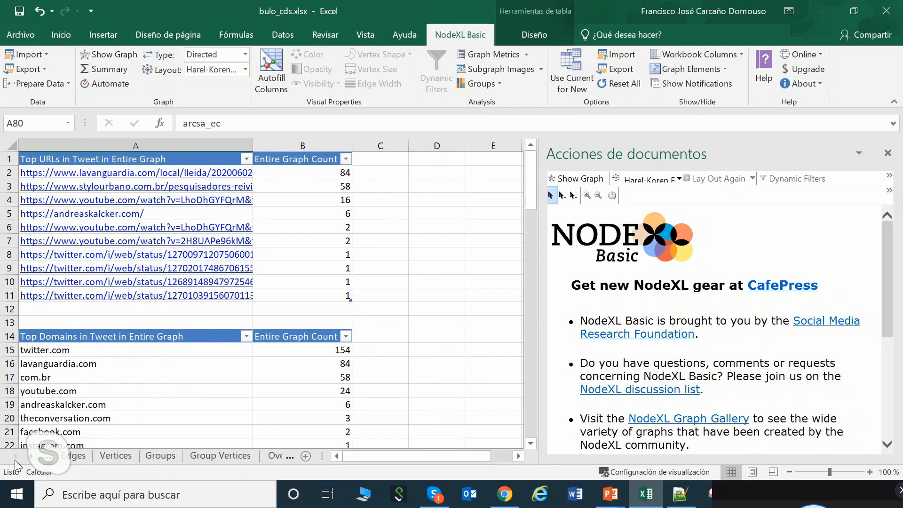
click(71, 457)
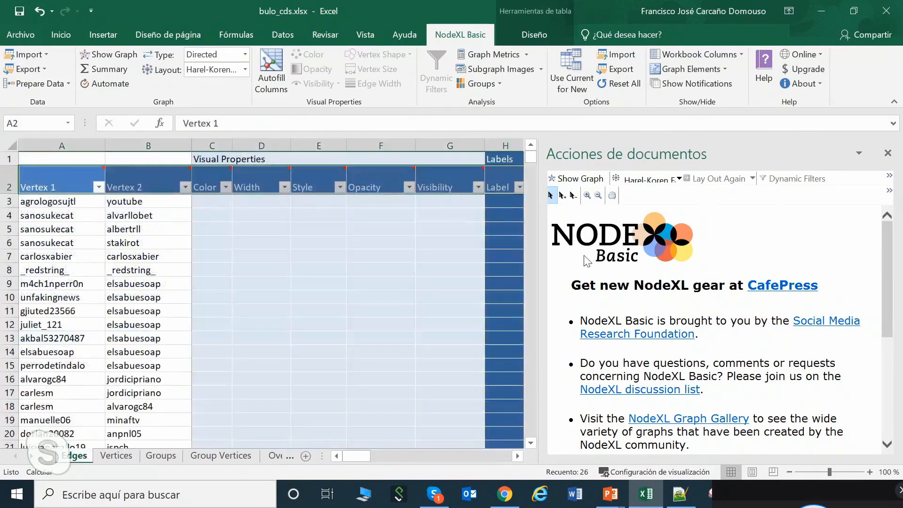
drag(539, 297, 349, 278)
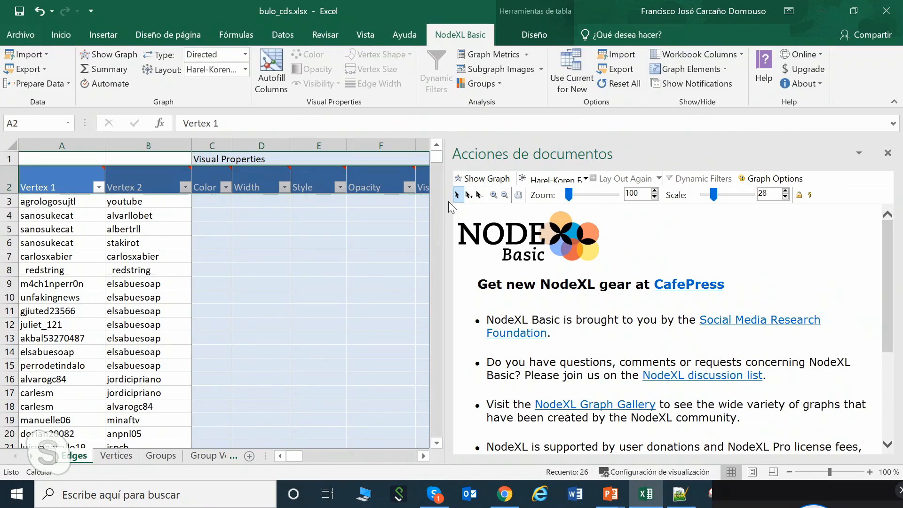
click(484, 178)
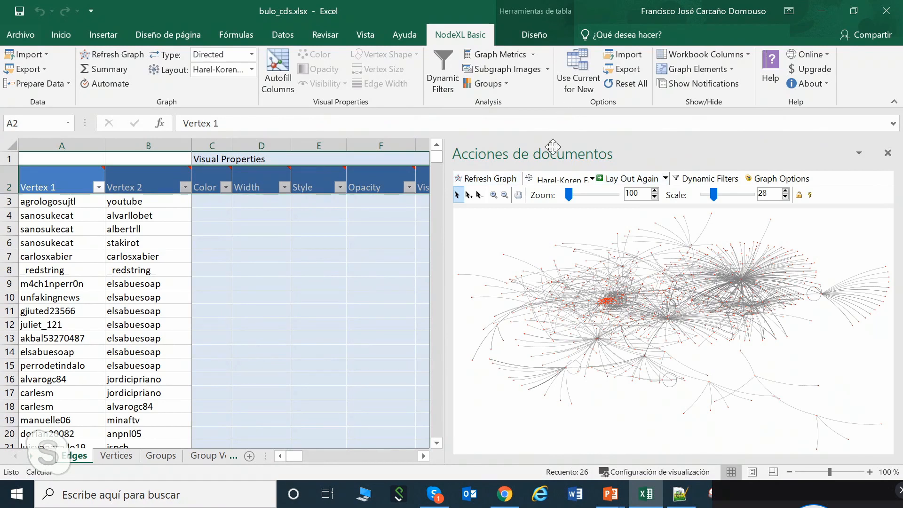
- Review the available graph layout algorithms, keeping Harel-Koren Fast Multiscale
click(582, 181)
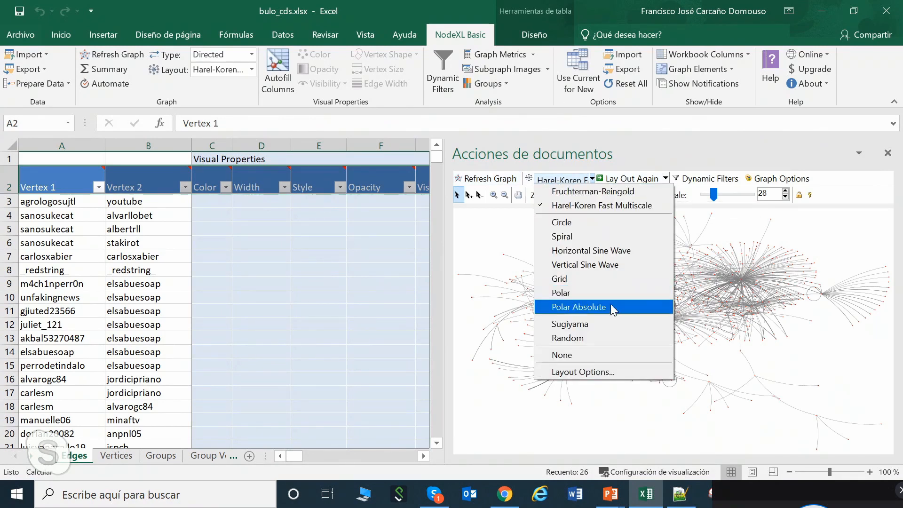
click(586, 181)
click(587, 181)
click(587, 181)
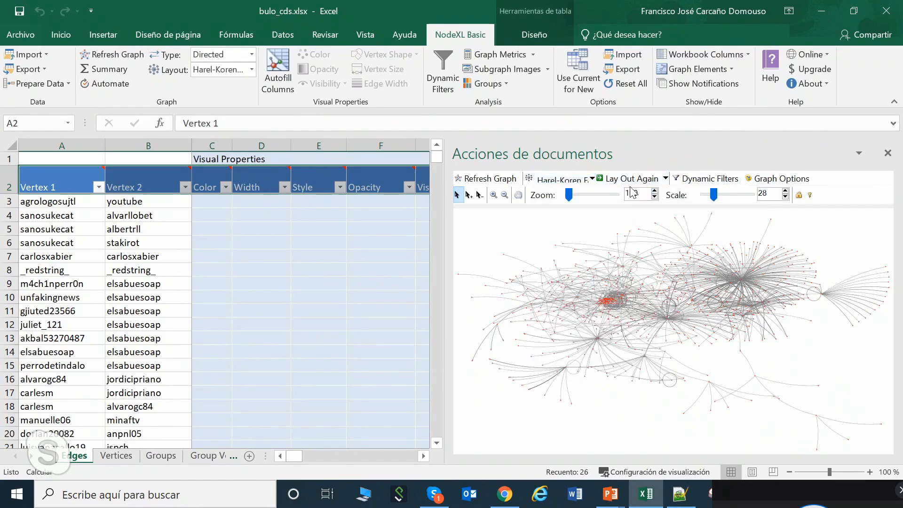
click(590, 180)
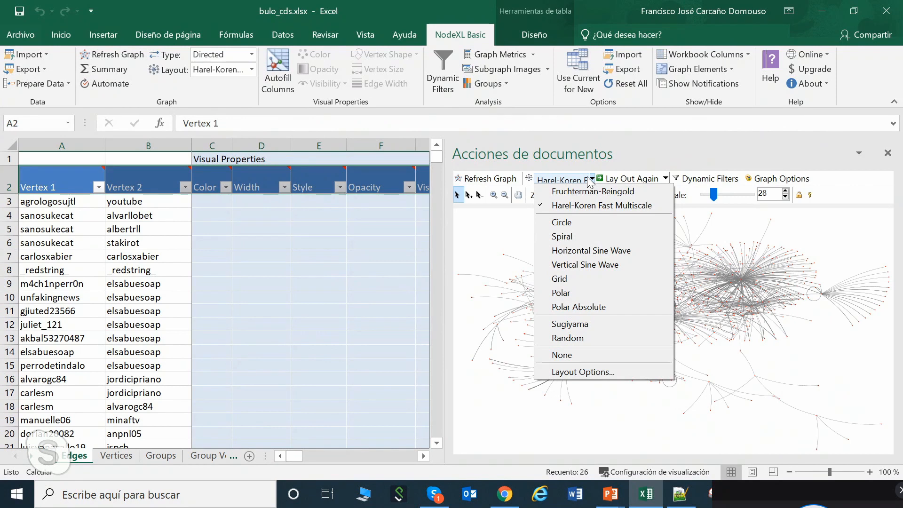
click(592, 182)
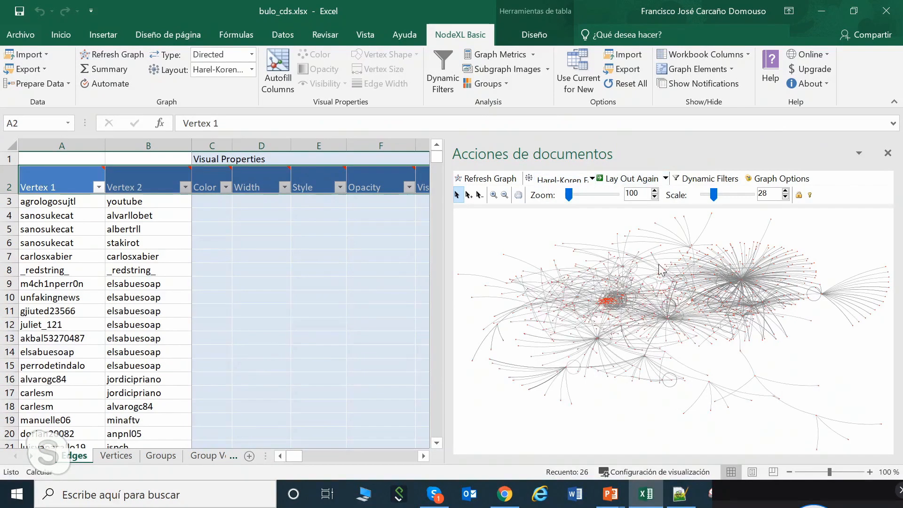
- Examine the main clusters and hubs of the network graph at closer range, moving across it and returning to a wider view
scroll(851, 345, up, 3)
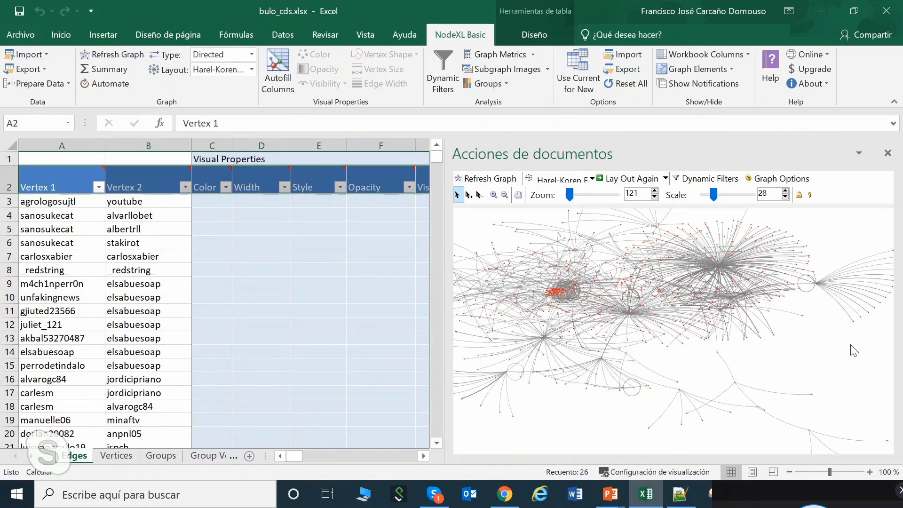
click(519, 194)
drag(790, 347, 792, 375)
scroll(792, 375, up, 2)
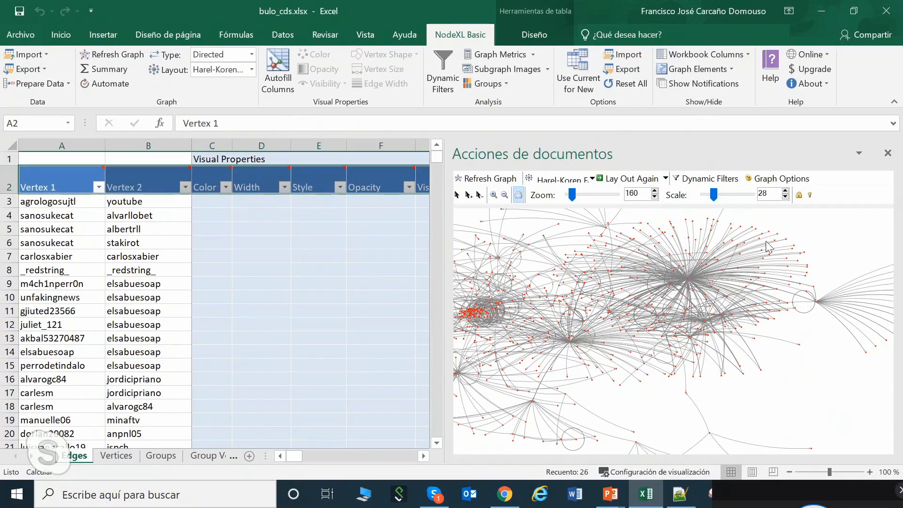
drag(676, 376, 708, 356)
drag(626, 313, 626, 384)
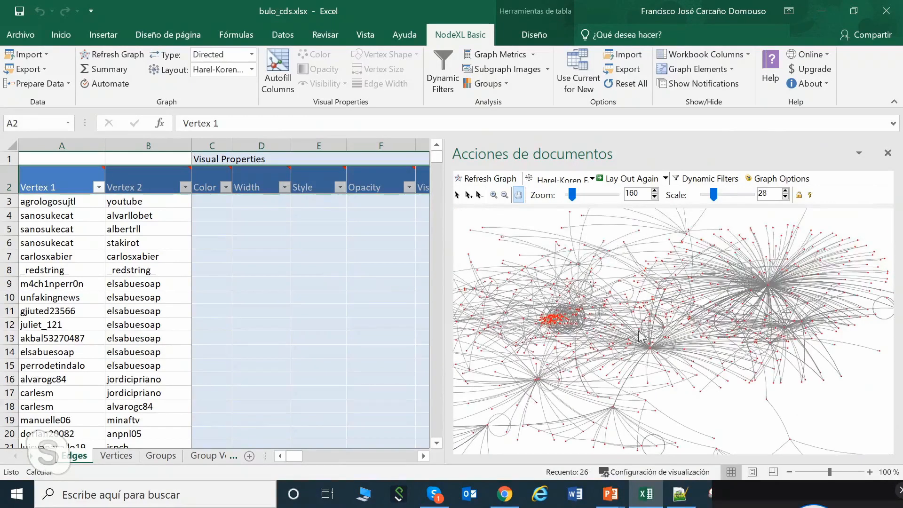
drag(610, 295, 556, 303)
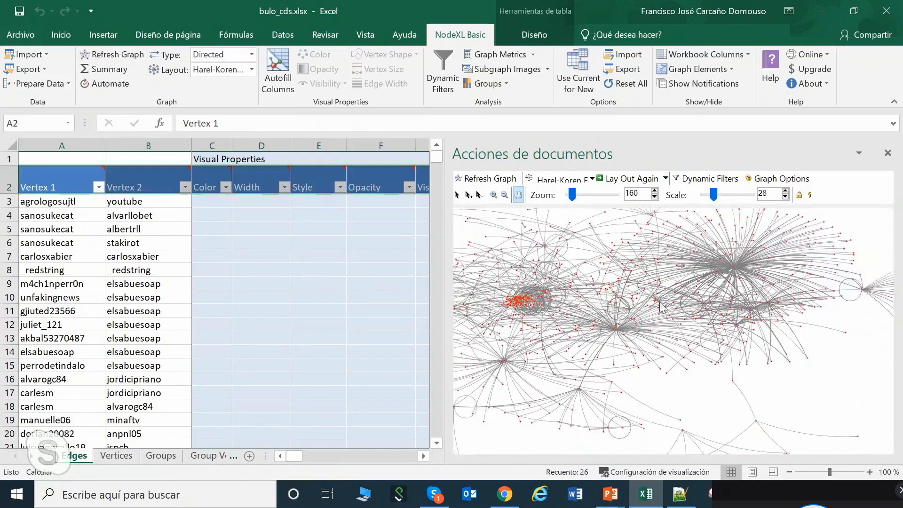
scroll(663, 306, down, 1)
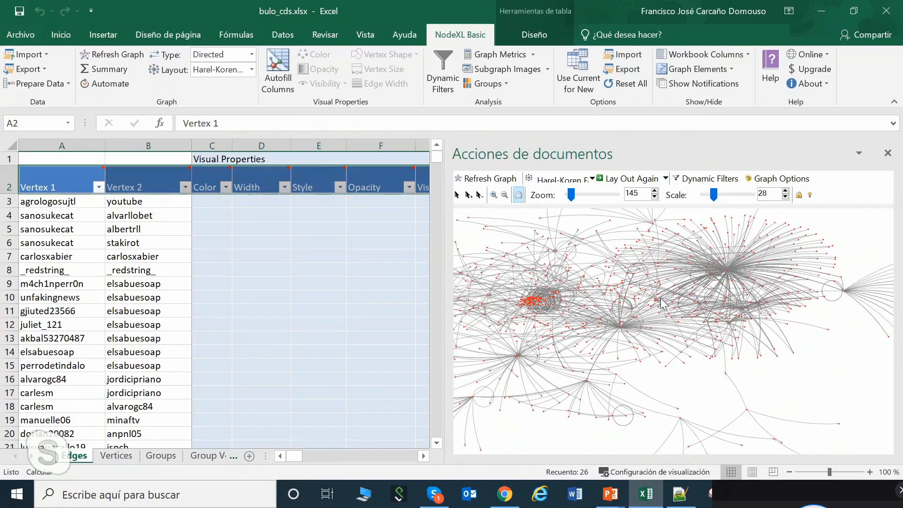
scroll(663, 311, down, 1)
scroll(669, 312, down, 1)
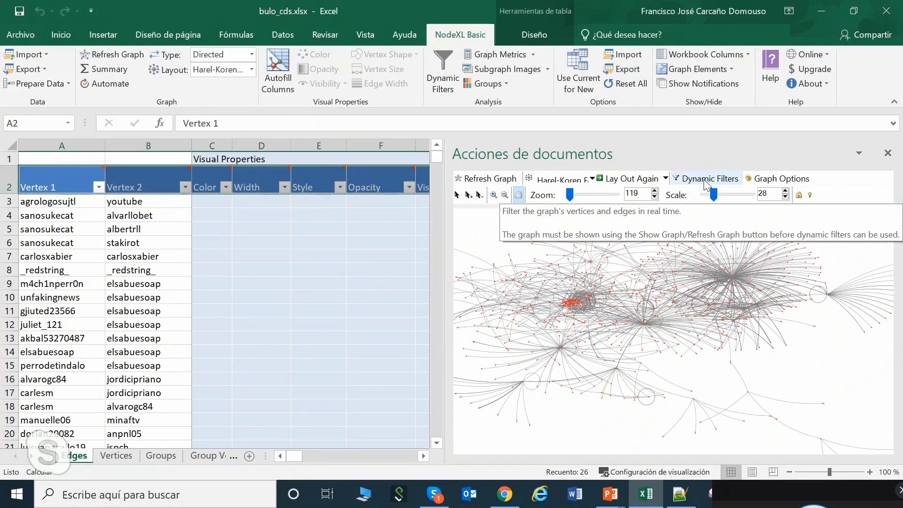
- Open the dynamic filters, try a Relationship Date start of 05/06/2020 14:54, and restore the start to 01/06/2020 14:40
scroll(698, 260, down, 1)
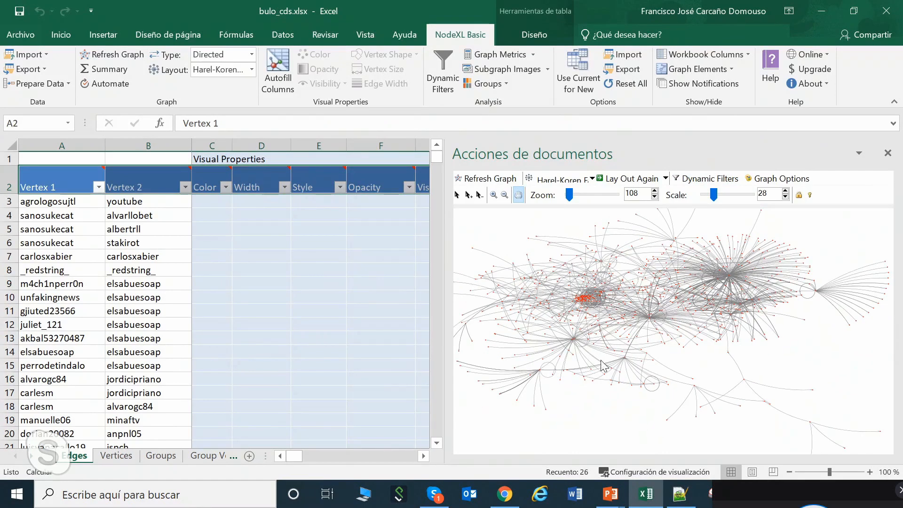
click(702, 181)
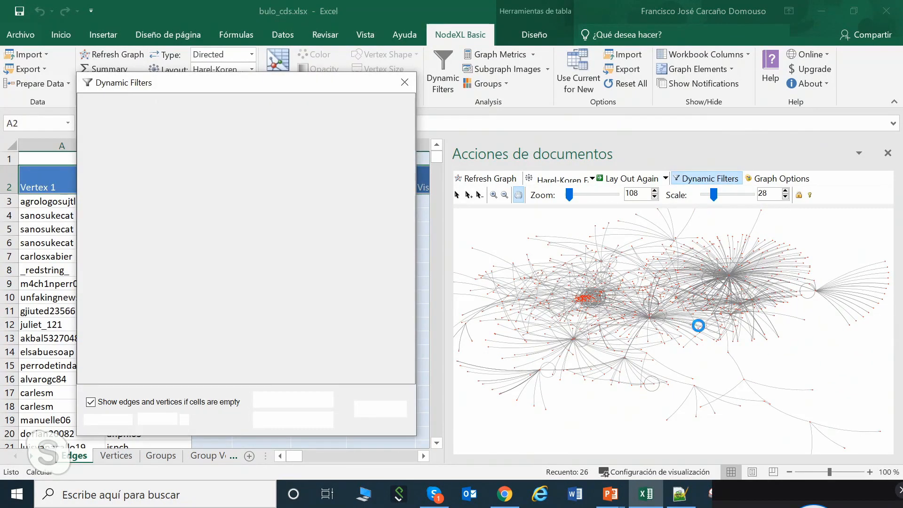
drag(337, 86, 370, 92)
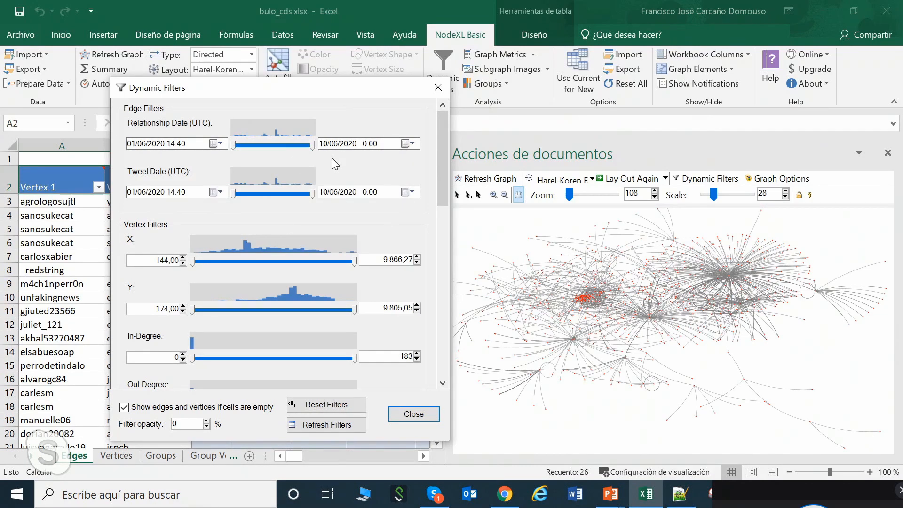
click(236, 145)
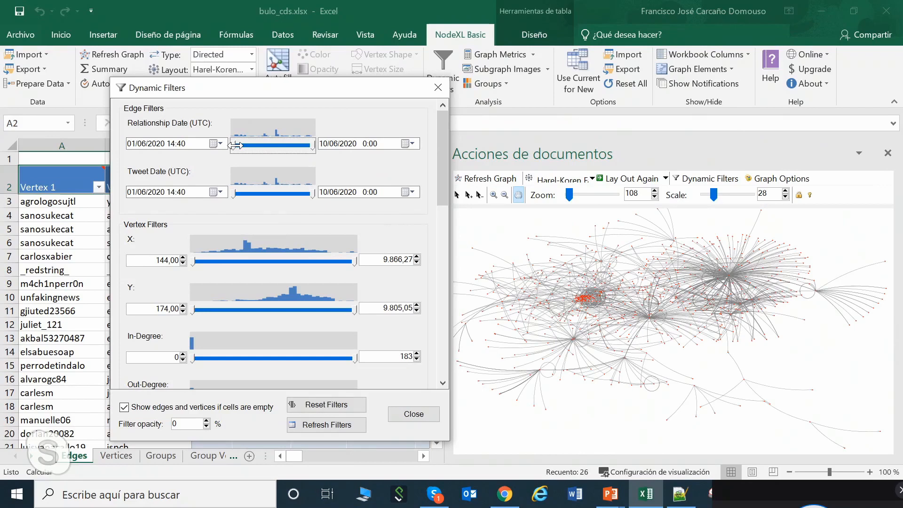
drag(235, 146, 272, 149)
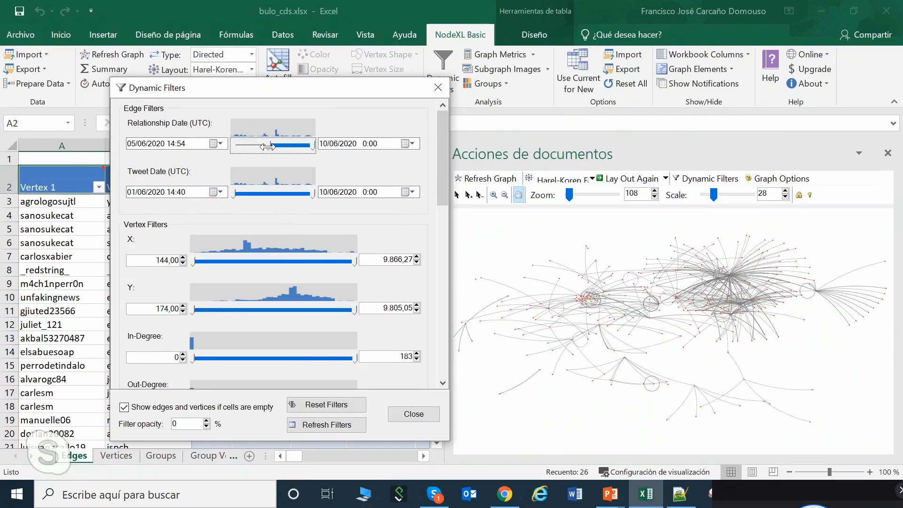
drag(268, 146, 231, 143)
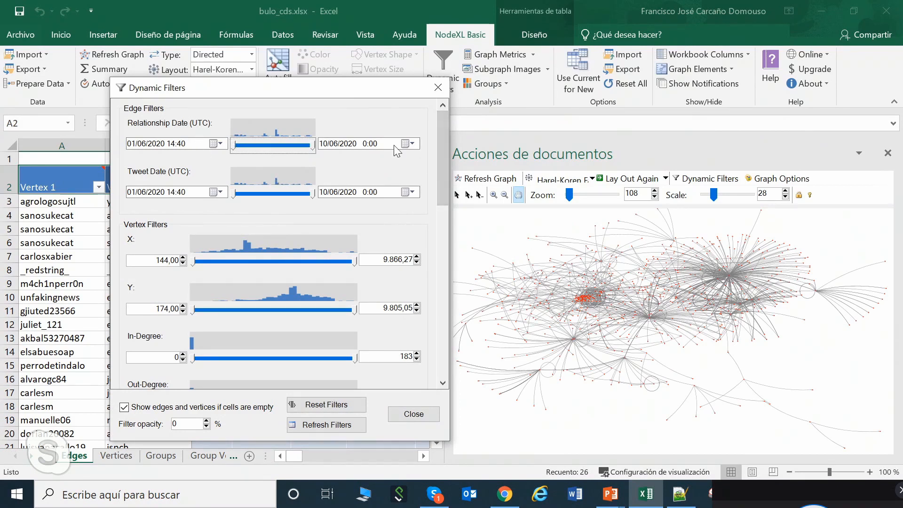
- Try raising the graph's minimum In-Degree filter to 1 and above, and return it to 0
drag(441, 159, 436, 191)
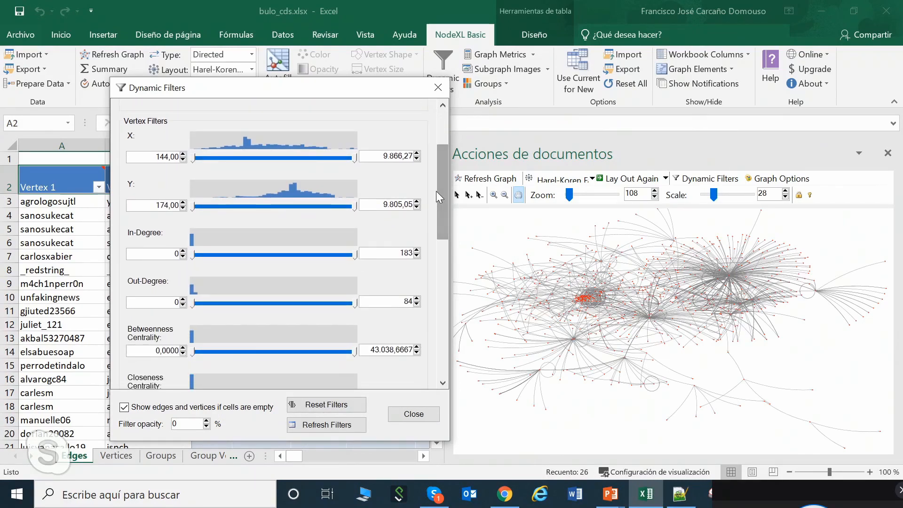
click(183, 251)
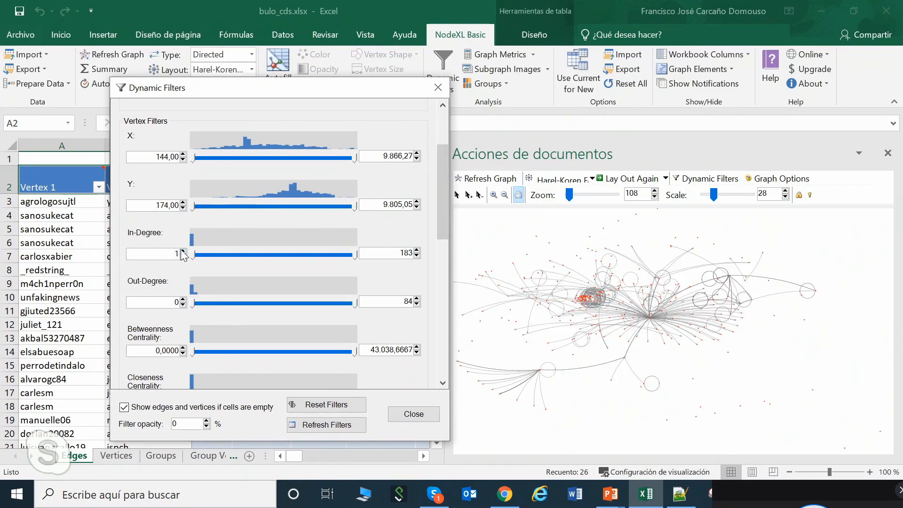
click(183, 251)
click(184, 256)
click(183, 257)
- Try minimum Out-Degree filter values from 1 up to 4 on the graph, and return the minimum to 0
click(183, 300)
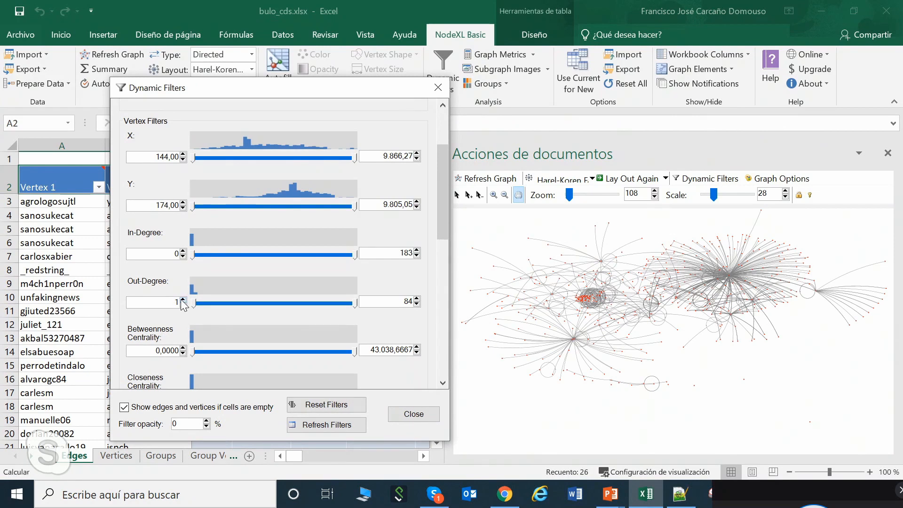
click(183, 299)
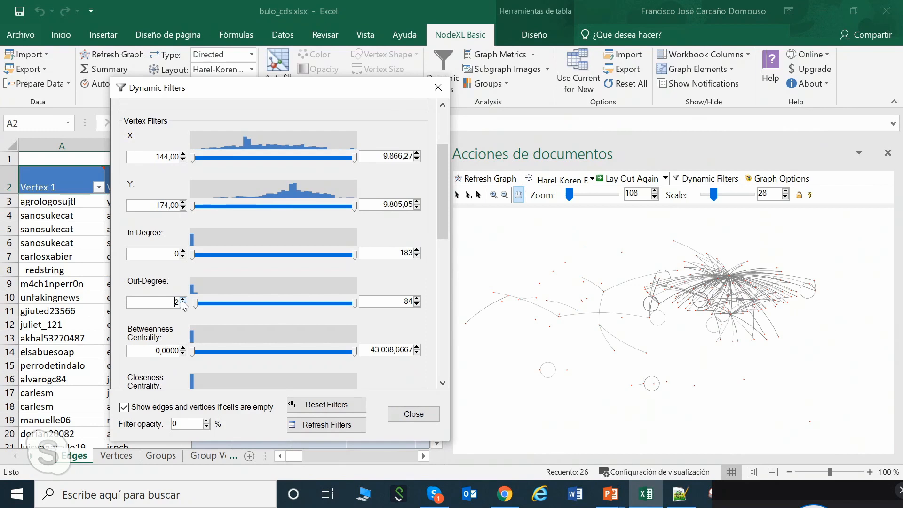
click(182, 300)
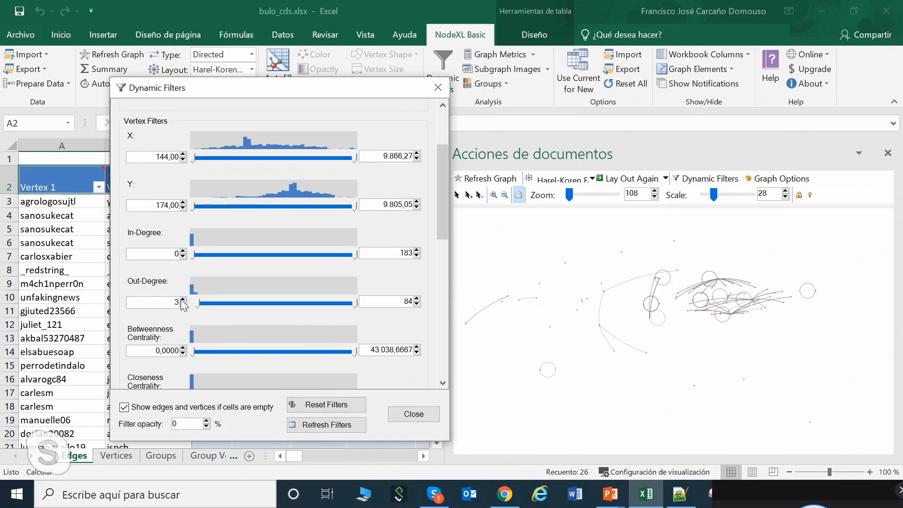
click(182, 300)
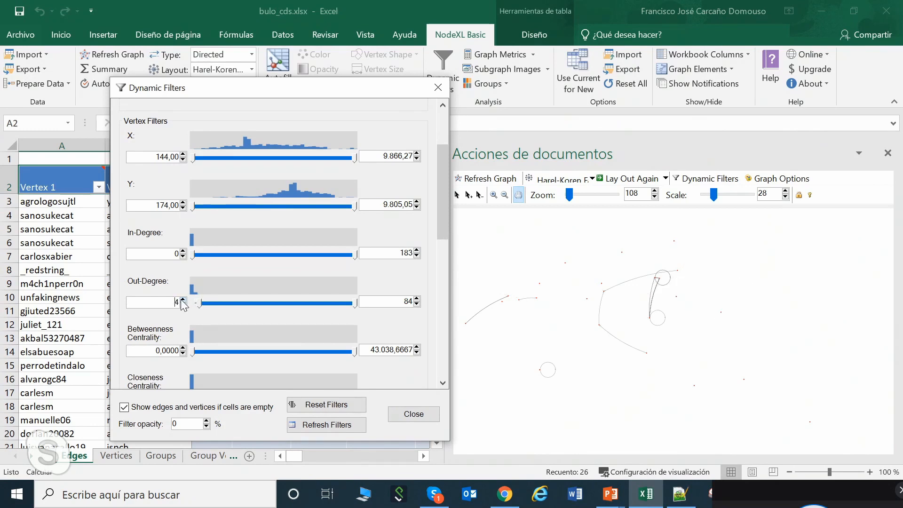
click(182, 305)
click(182, 306)
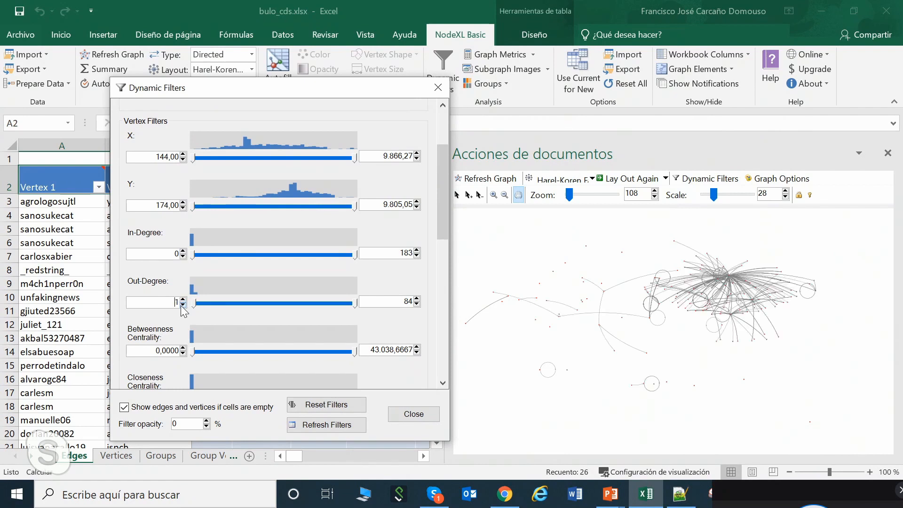
click(183, 306)
click(183, 306)
- Filter the graph to accounts with a Joined Twitter Date starting at 30/03/2020
drag(443, 196, 444, 232)
drag(444, 242, 443, 265)
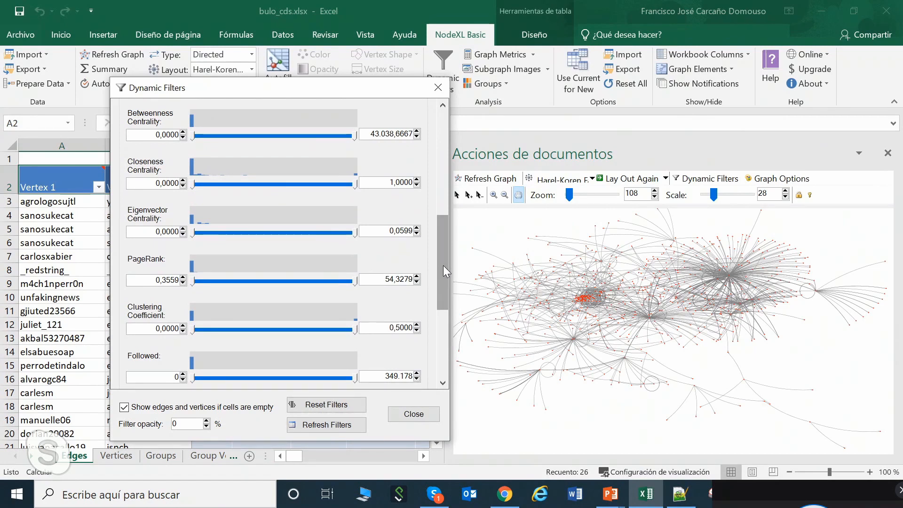
scroll(443, 265, down, 5)
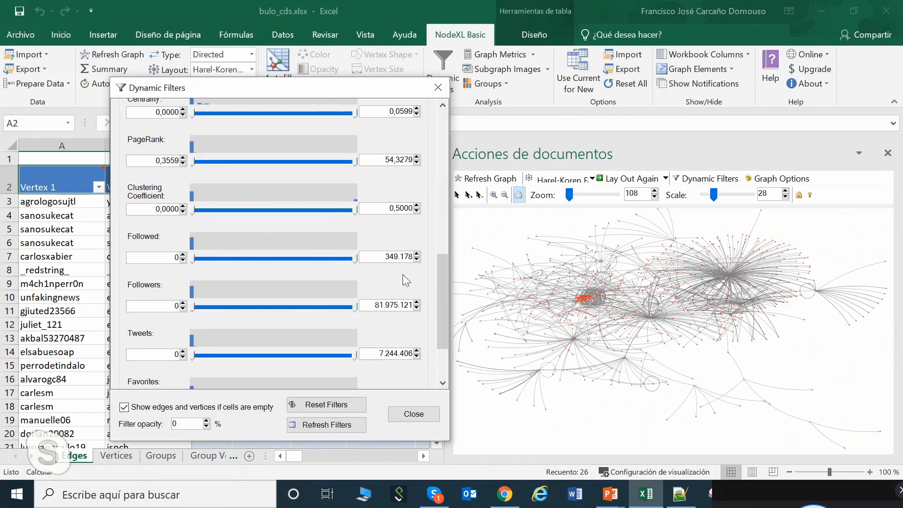
scroll(439, 304, down, 2)
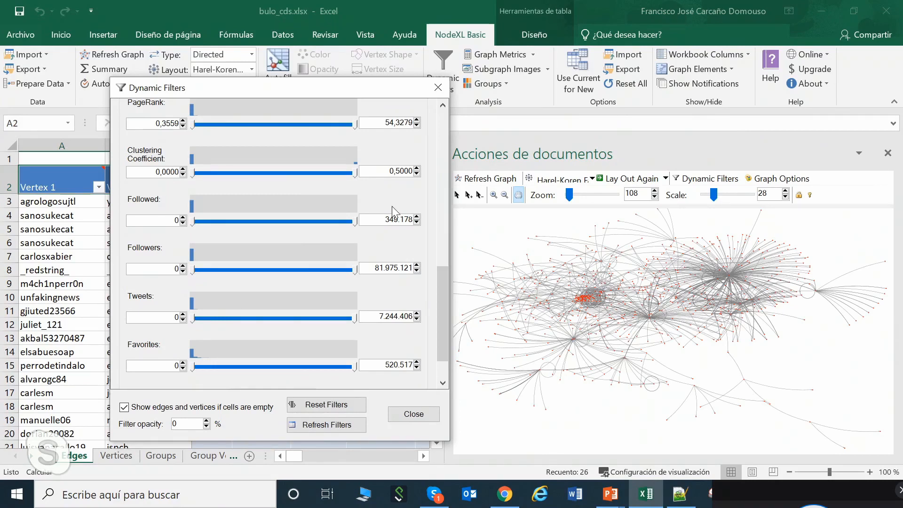
drag(441, 298, 441, 317)
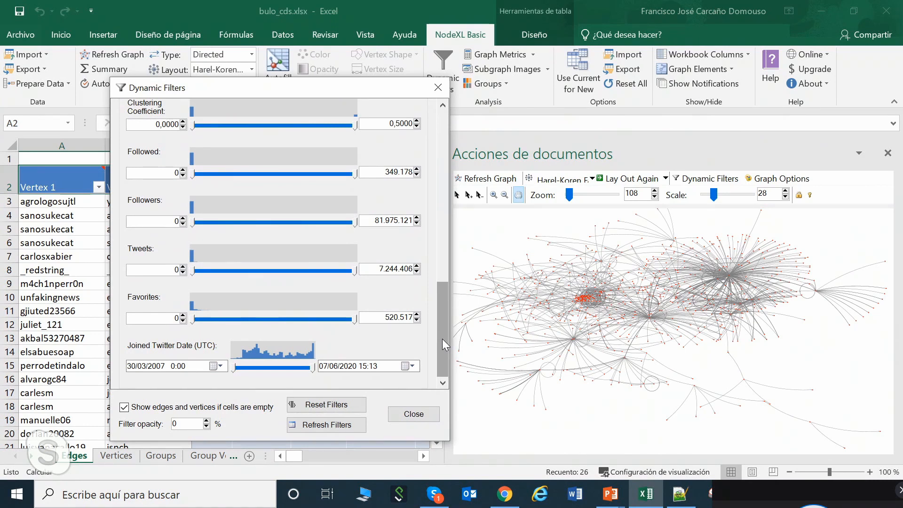
click(157, 367)
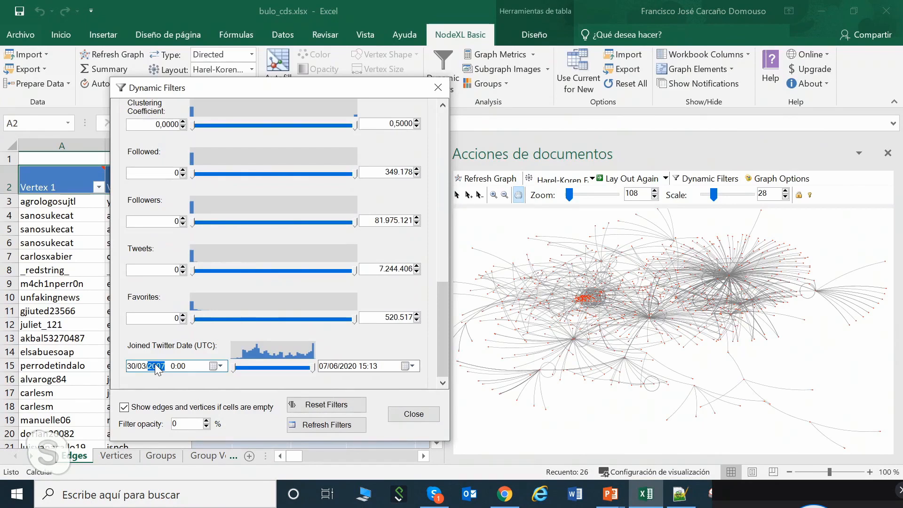
text(2020)
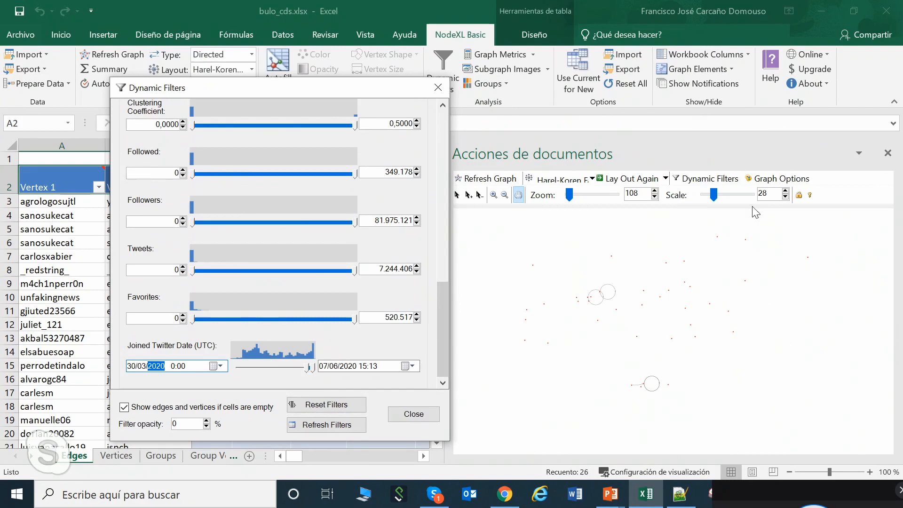
- Set the graph scale to 49, and reset and close the dynamic filters
click(714, 197)
drag(718, 196, 724, 194)
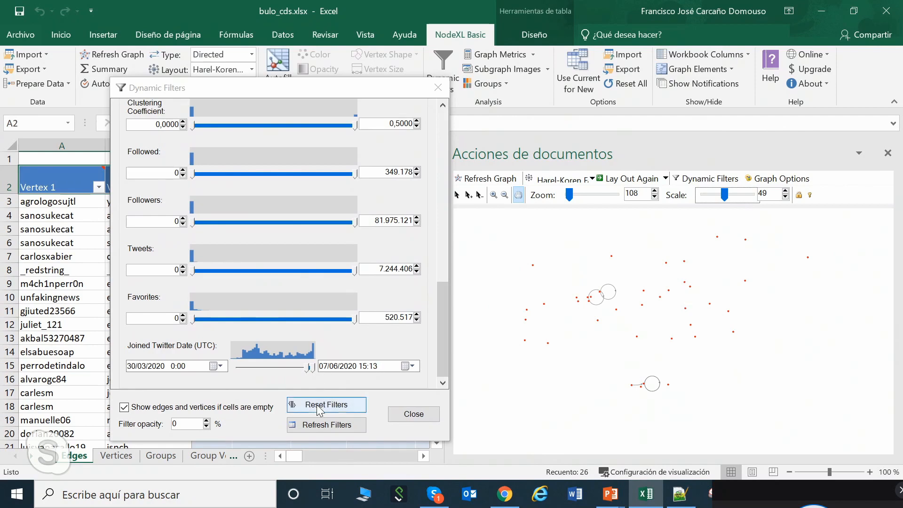
click(328, 428)
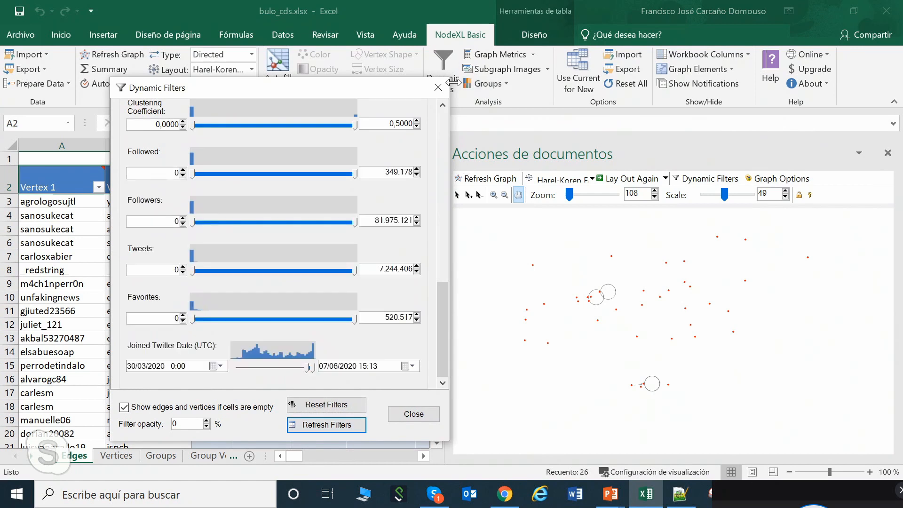
click(322, 404)
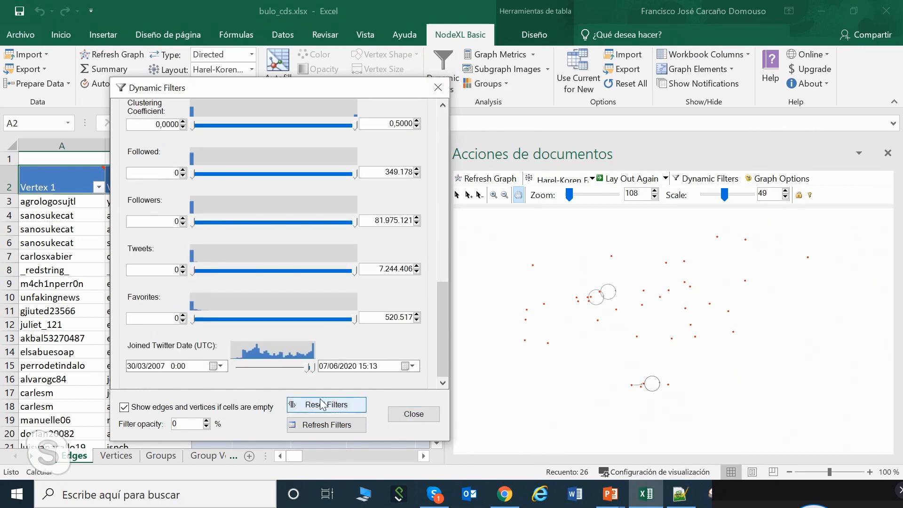
click(438, 88)
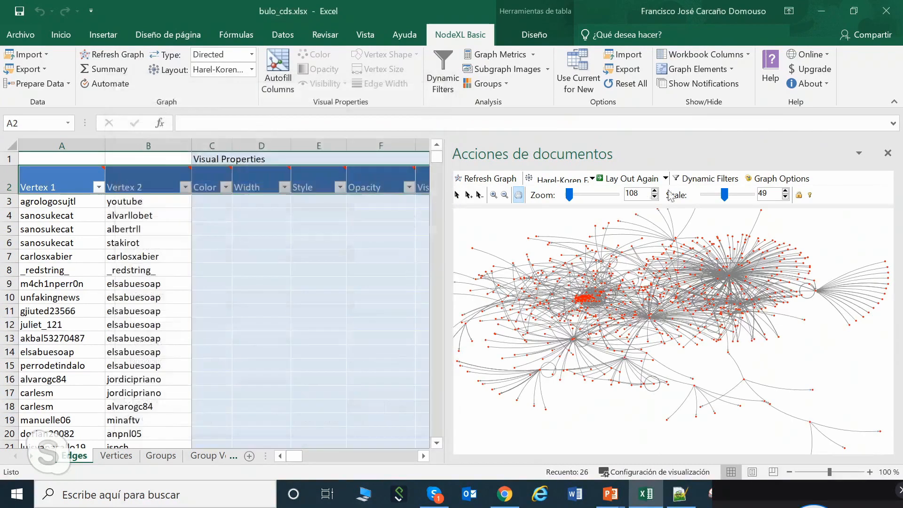
- Review the edge, vertex and other settings in the graph options, leaving them without changes
click(770, 179)
drag(253, 103, 334, 112)
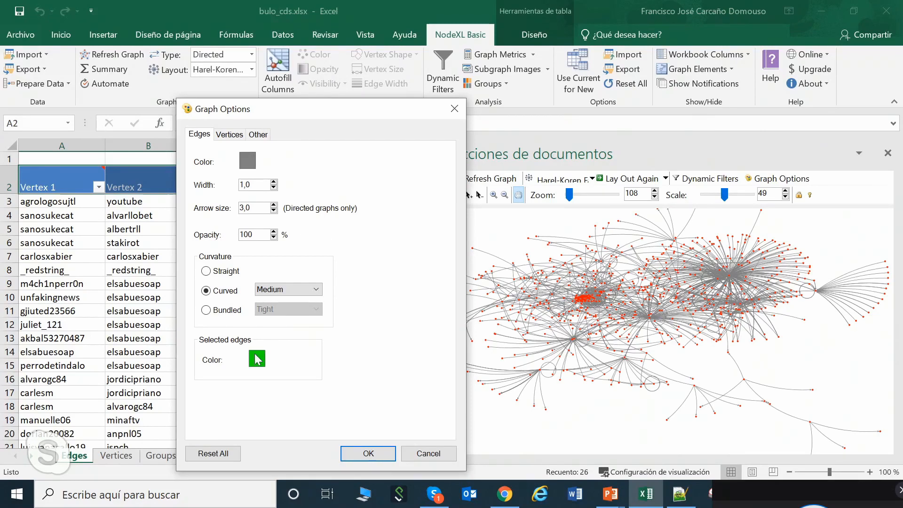
click(229, 134)
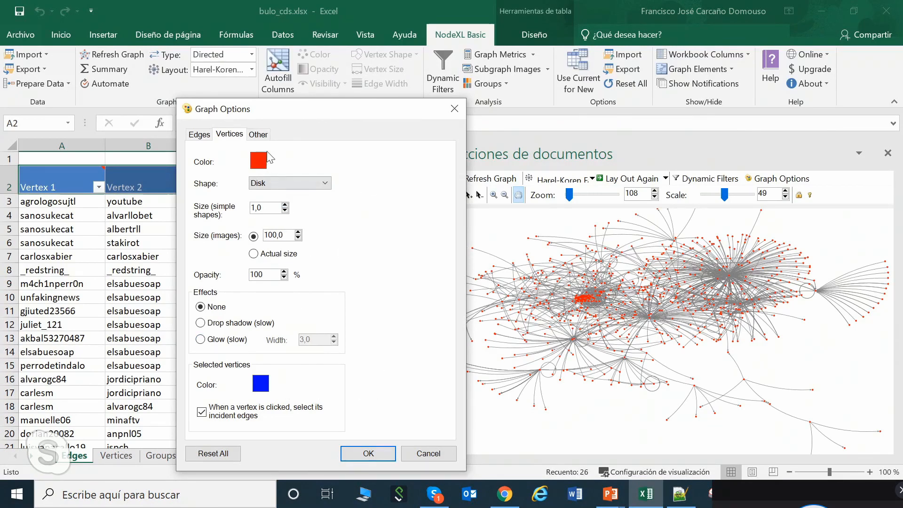
click(263, 136)
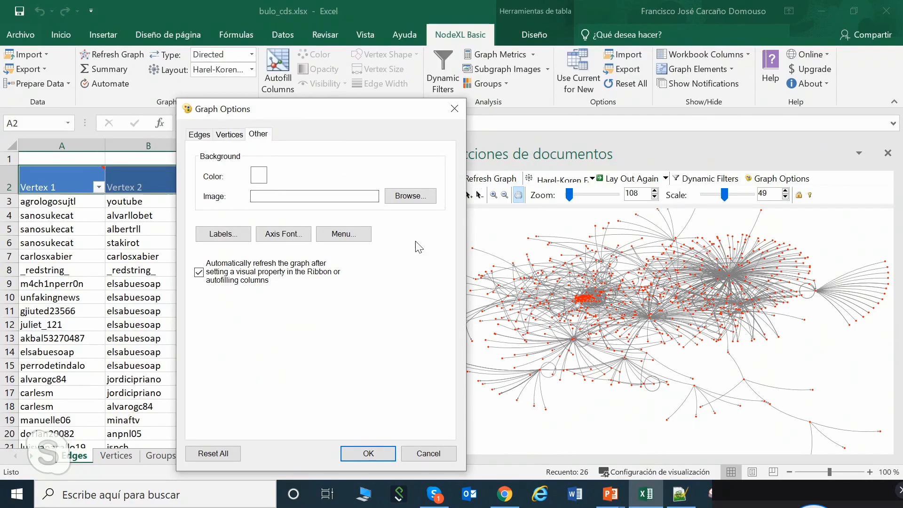
click(452, 115)
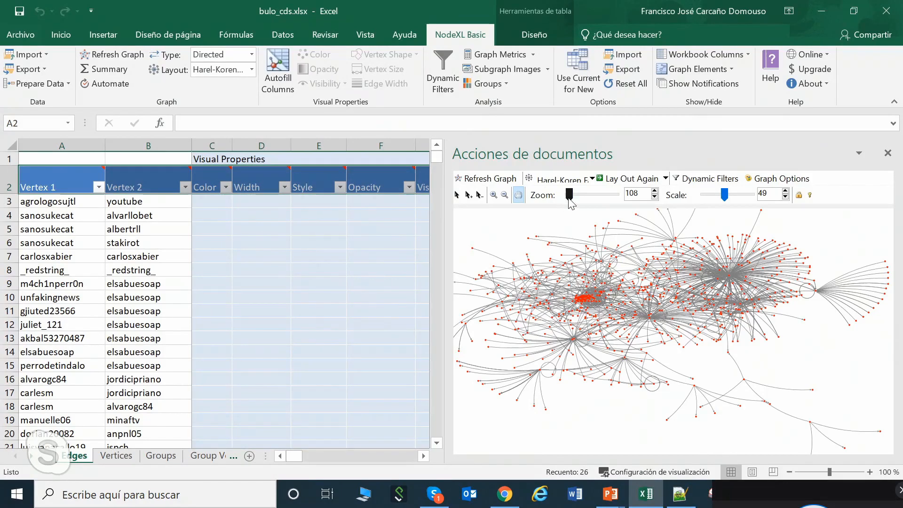
- Set the graph's zoom to 100 and its scale to 34
drag(572, 202, 546, 202)
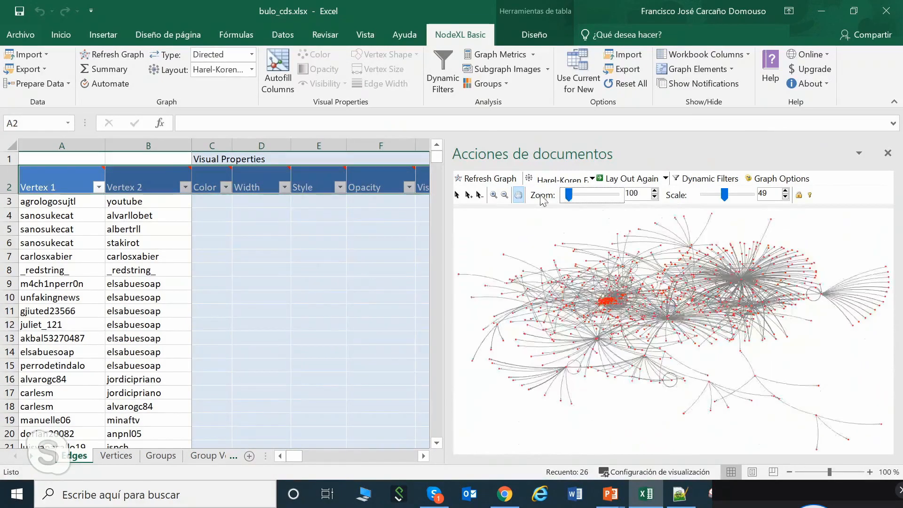
click(504, 195)
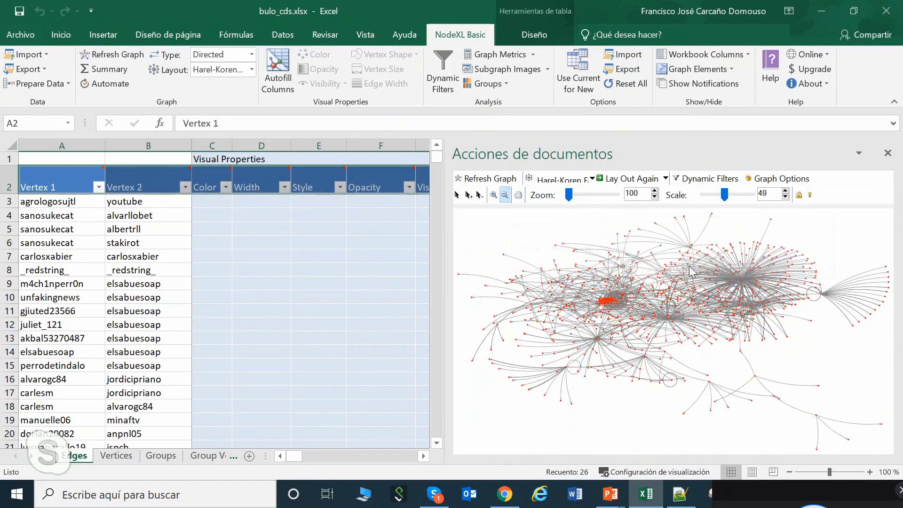
click(722, 193)
drag(714, 191, 713, 190)
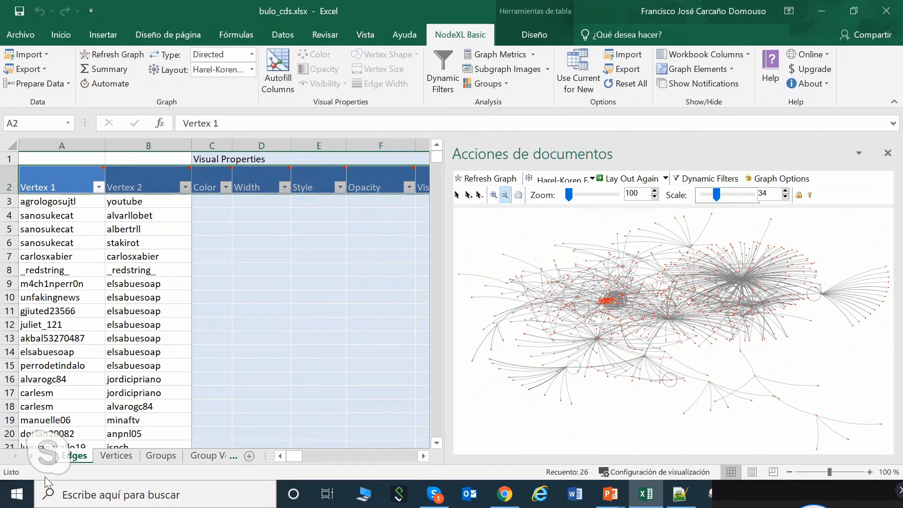
- Open the Vertices sheet, widen the worksheet area, and select all vertex names from row 3 to row 709 to highlight them in the graph
click(113, 457)
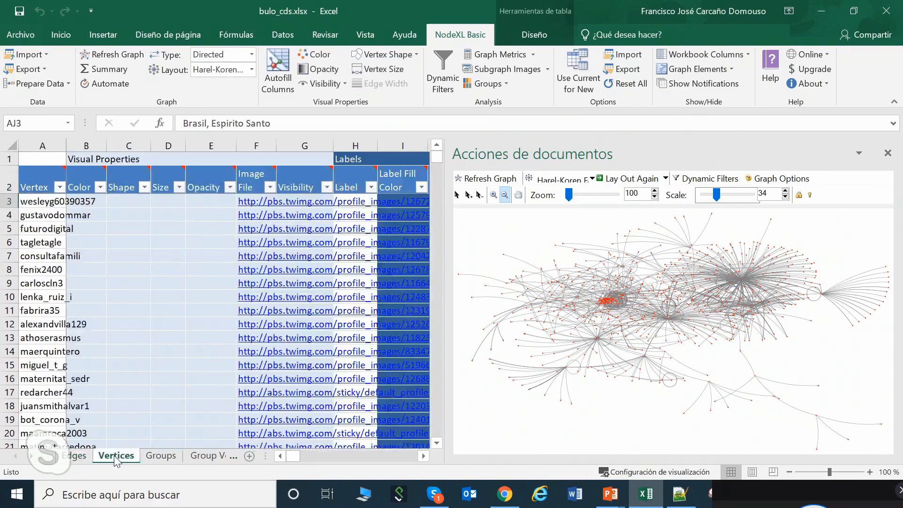
drag(442, 316, 503, 316)
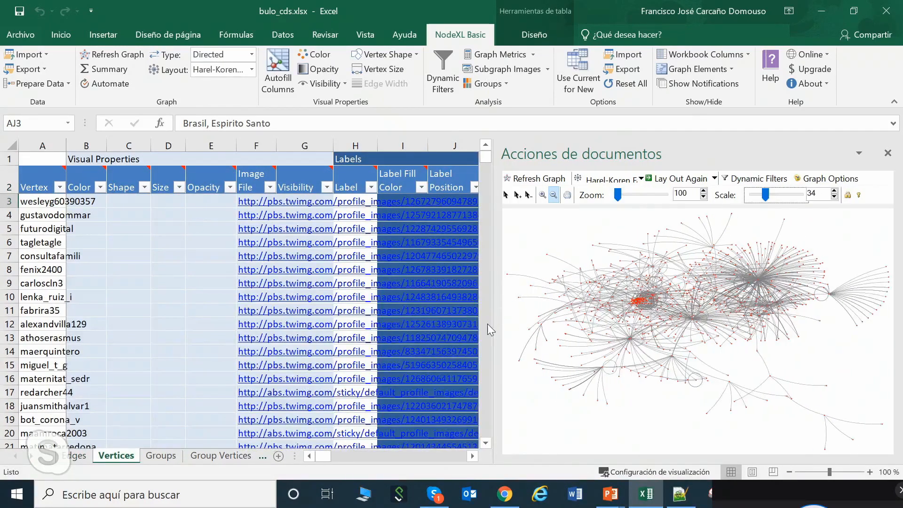
click(54, 202)
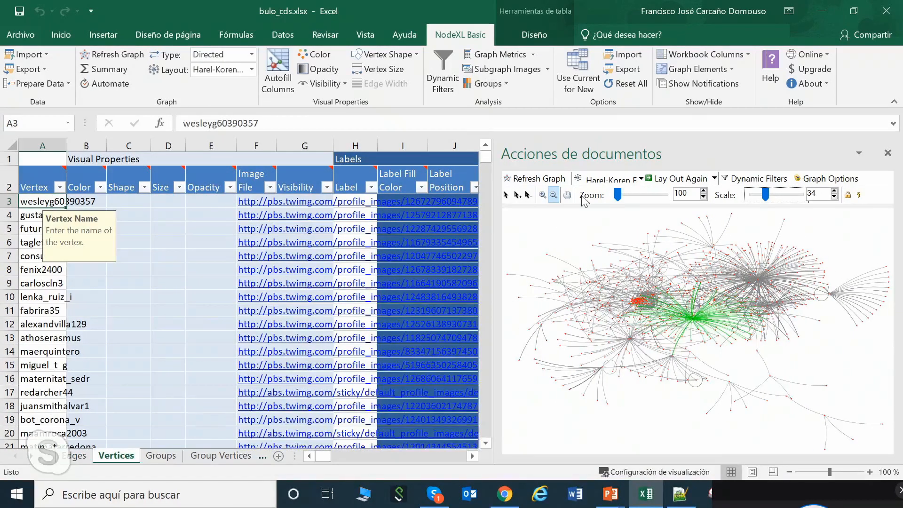
drag(492, 162, 487, 442)
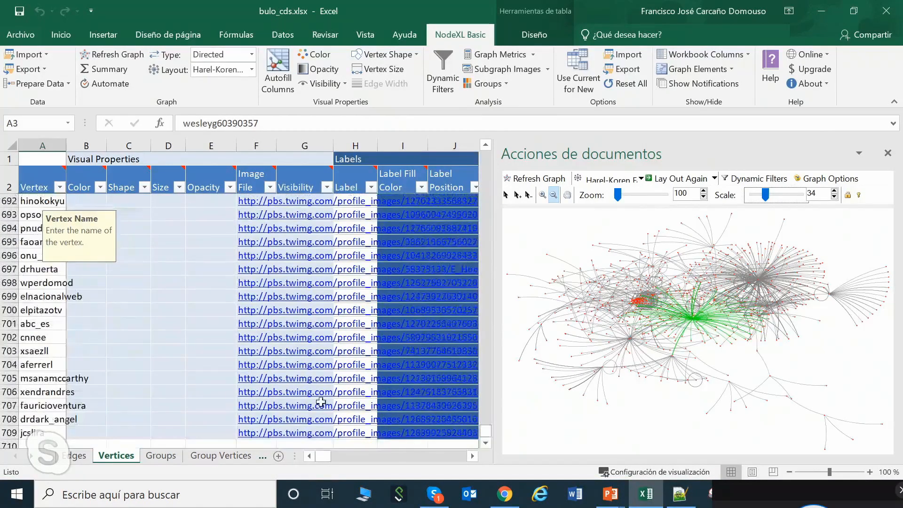
shift+click(37, 433)
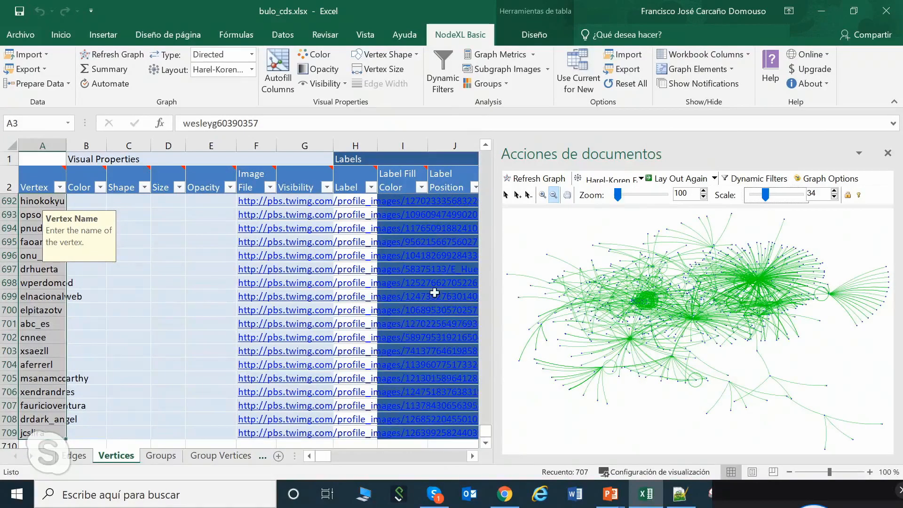
- Return to the start of the Vertices sheet, check the Label column's description, and widen that column
drag(486, 430, 487, 150)
click(312, 177)
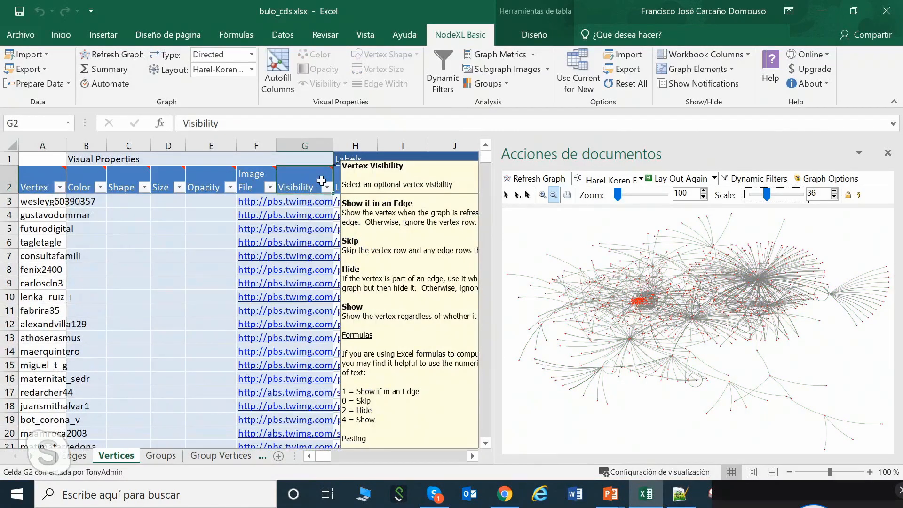
click(351, 174)
mouse_move(351, 174)
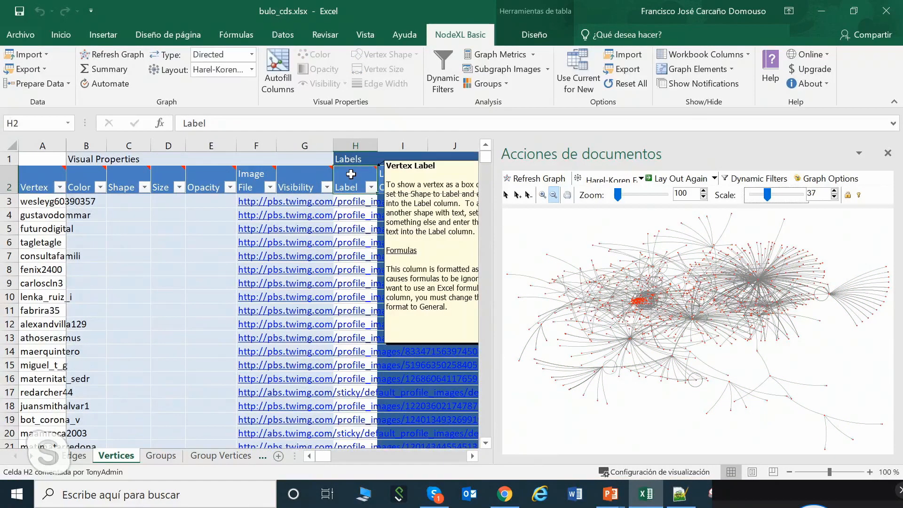
drag(380, 144, 434, 150)
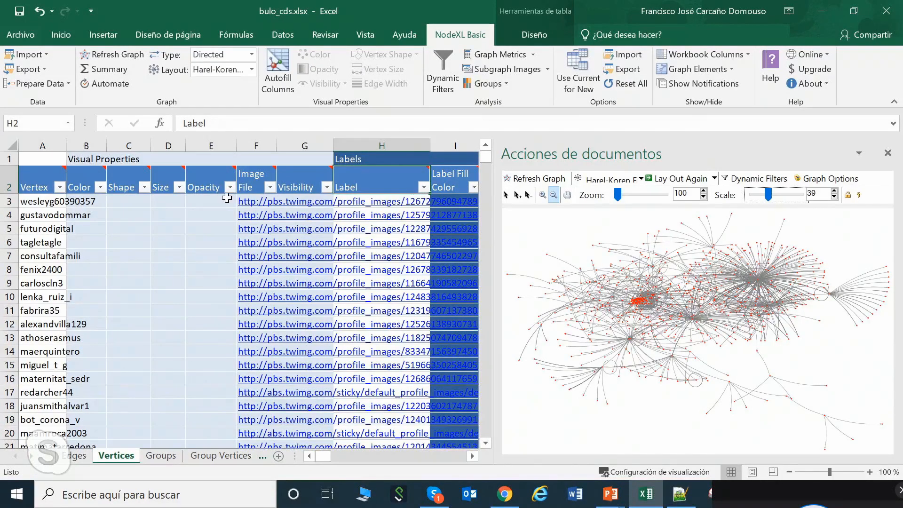
click(206, 203)
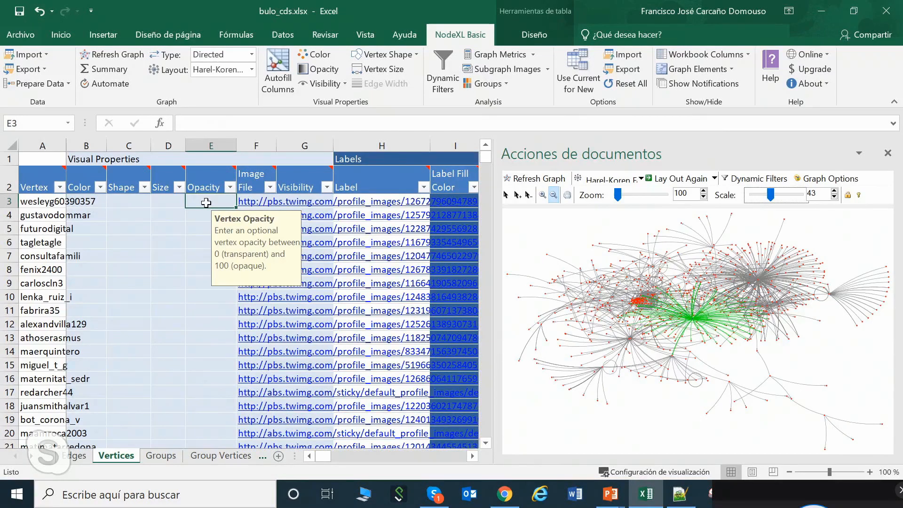
click(402, 187)
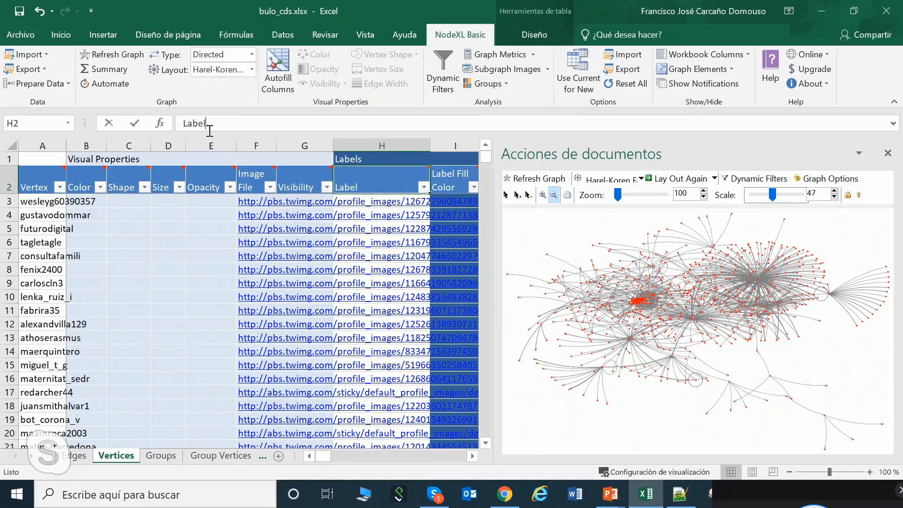
click(207, 202)
click(415, 201)
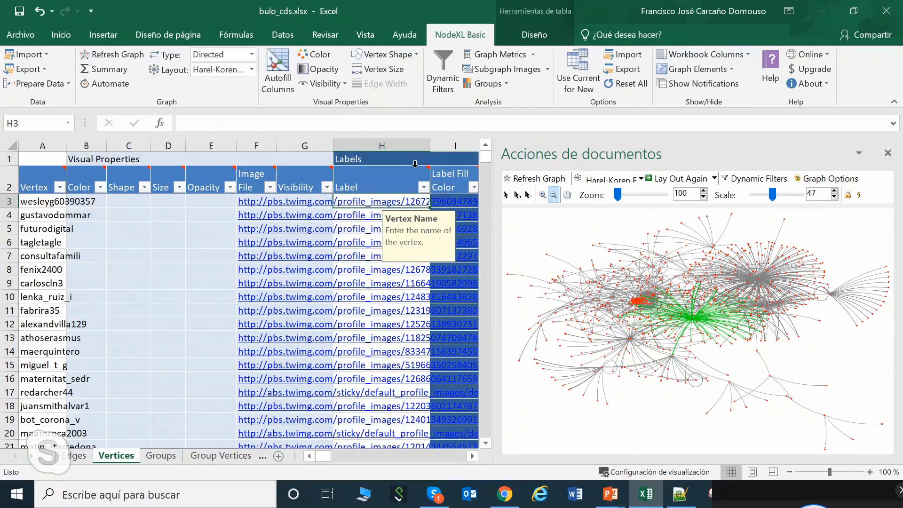
key(ctrl+v)
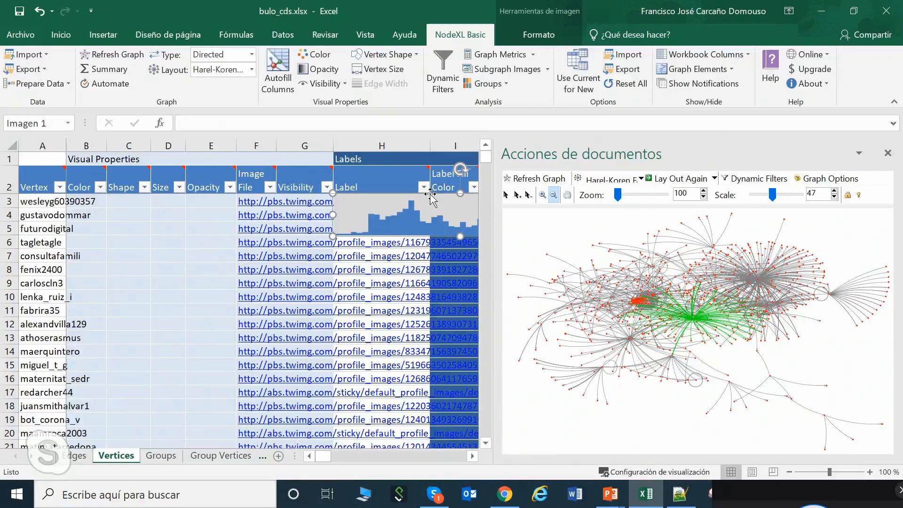
key(Delete)
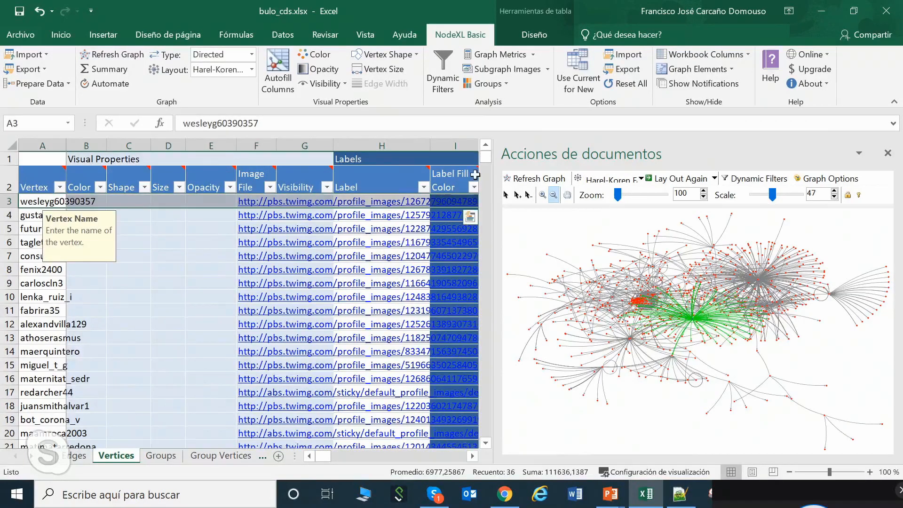
- Copy all the vertex names in column A, from row 3 to row 709
click(48, 199)
drag(485, 158, 485, 430)
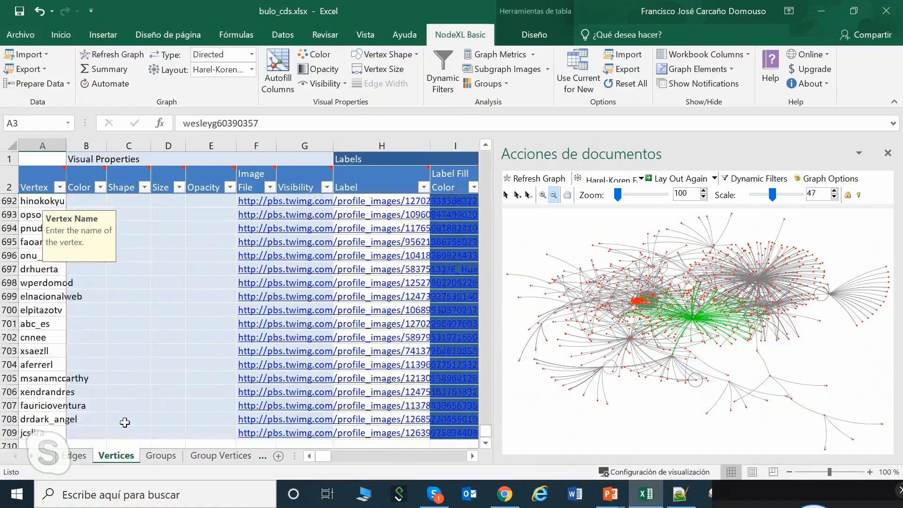
click(23, 431)
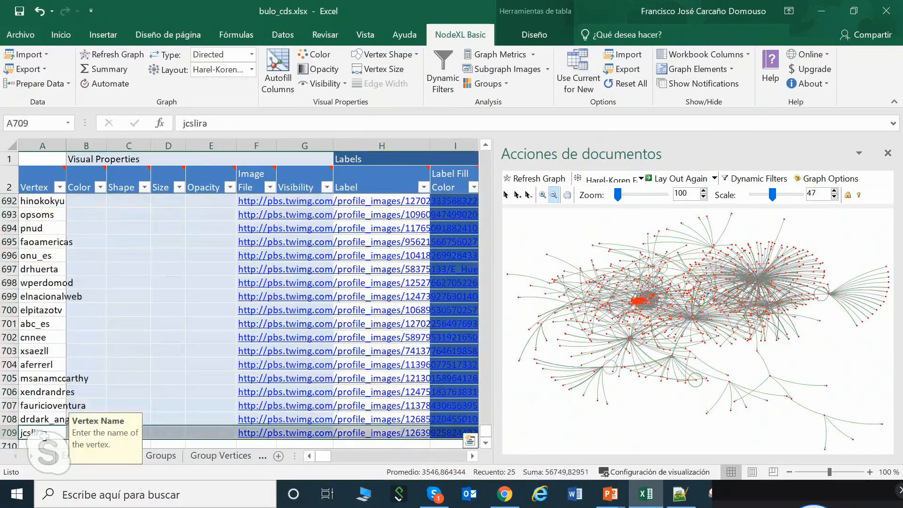
click(43, 430)
drag(486, 431, 486, 155)
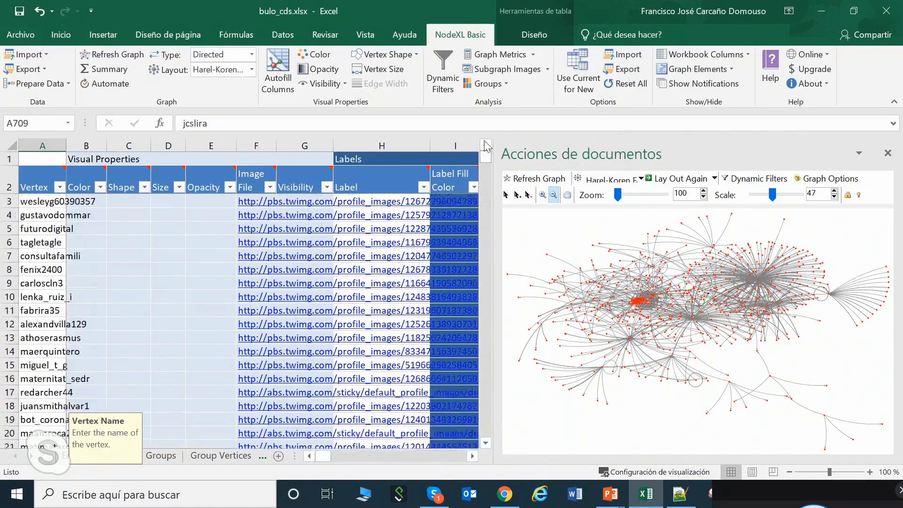
shift+click(54, 204)
key(ctrl+c)
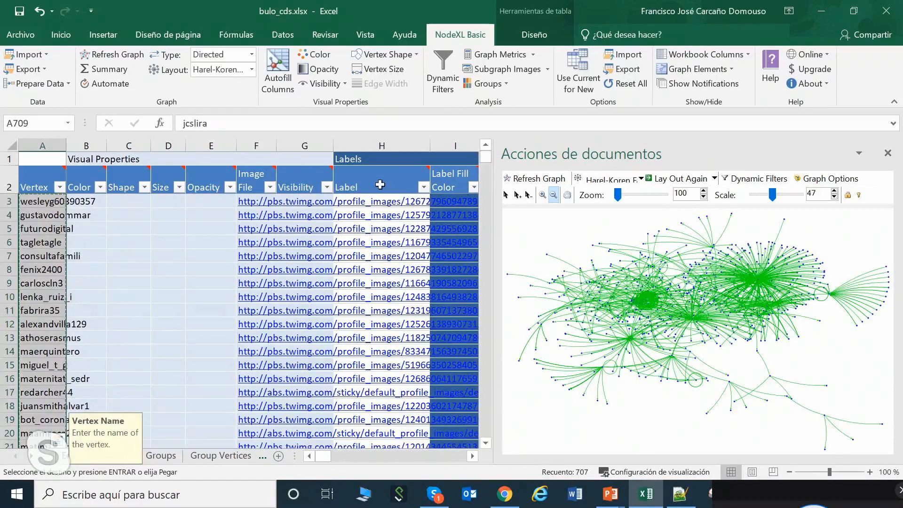
- Paste the vertex names into the Label column starting at H3, and refresh the graph to display them as labels
click(399, 179)
key(Down)
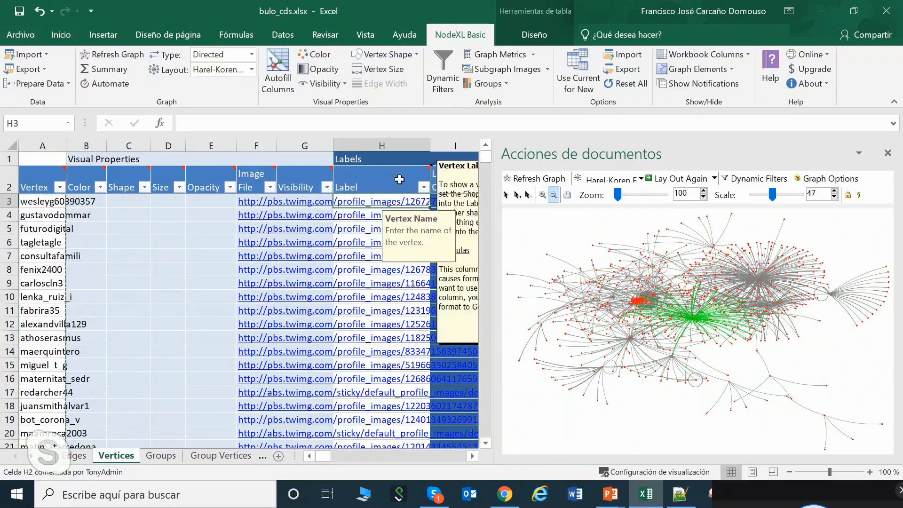
key(ctrl+v)
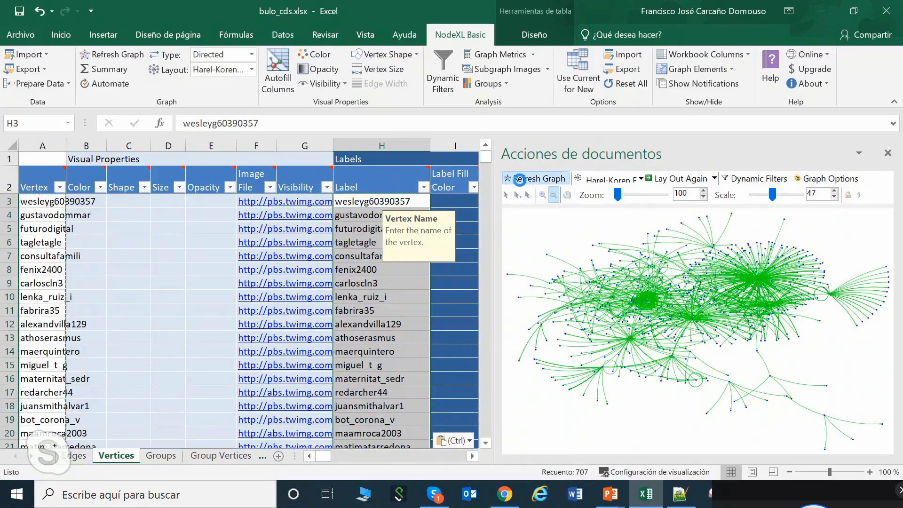
click(535, 178)
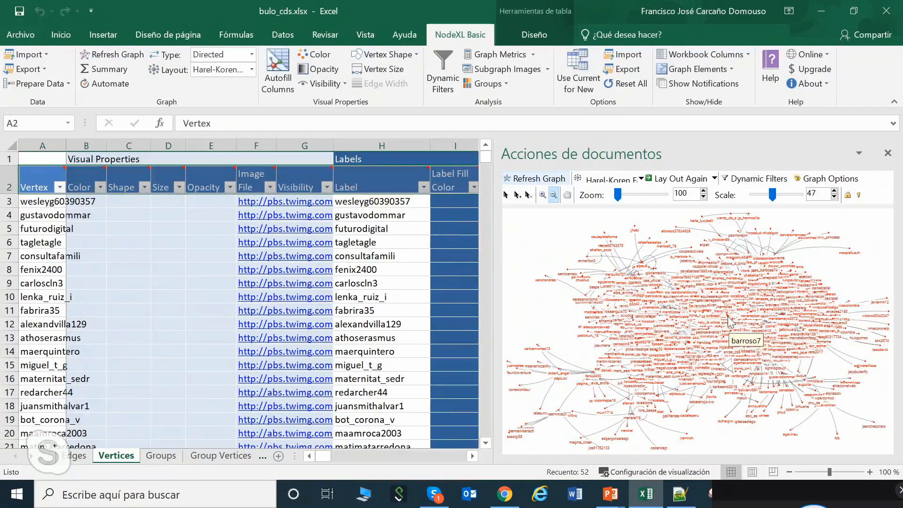
mouse_move(708, 316)
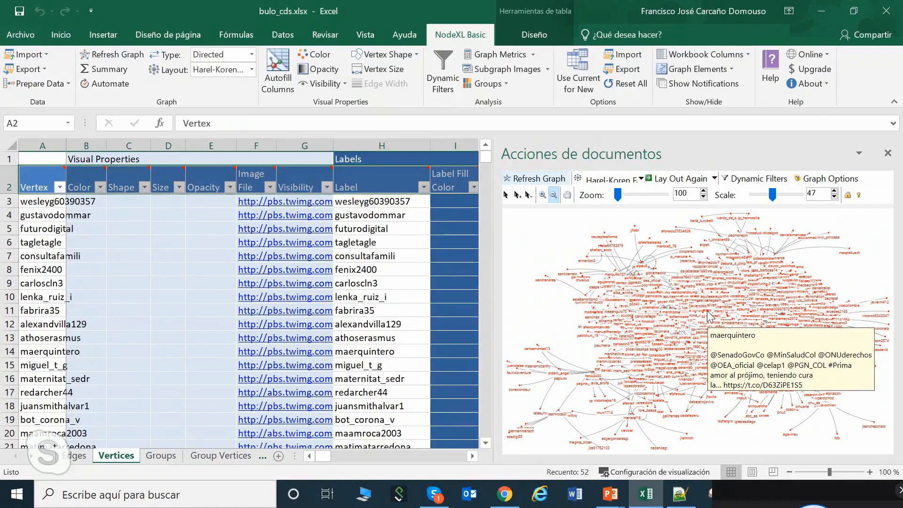
- Clear the labels from H3 to H709 and refresh the graph without them
click(746, 297)
drag(485, 160, 484, 430)
shift+click(375, 429)
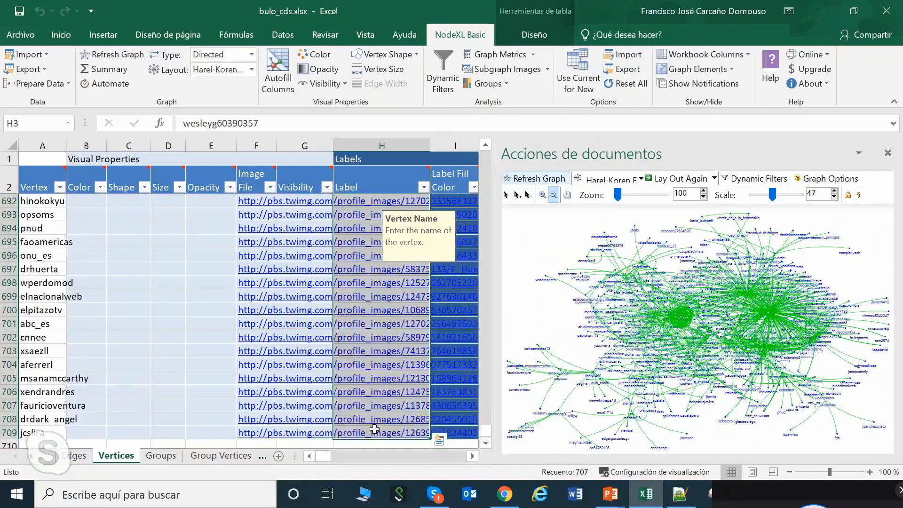
key(Delete)
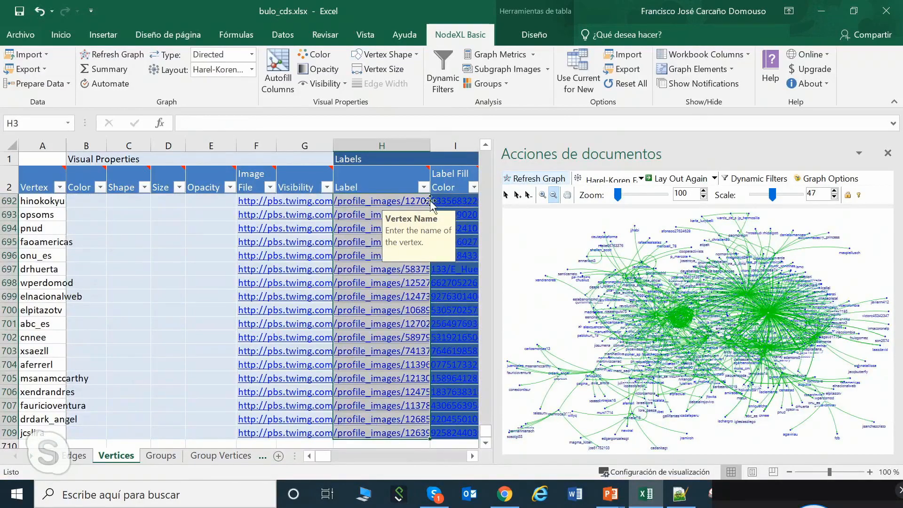
click(527, 179)
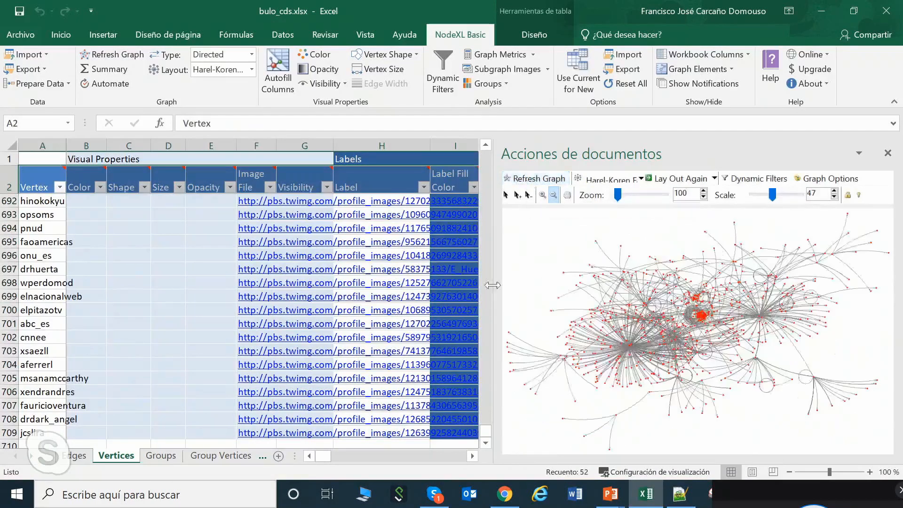
- Highlight the first vertex, in row 3, in the graph and widen the graph pane
click(484, 433)
drag(485, 434, 486, 155)
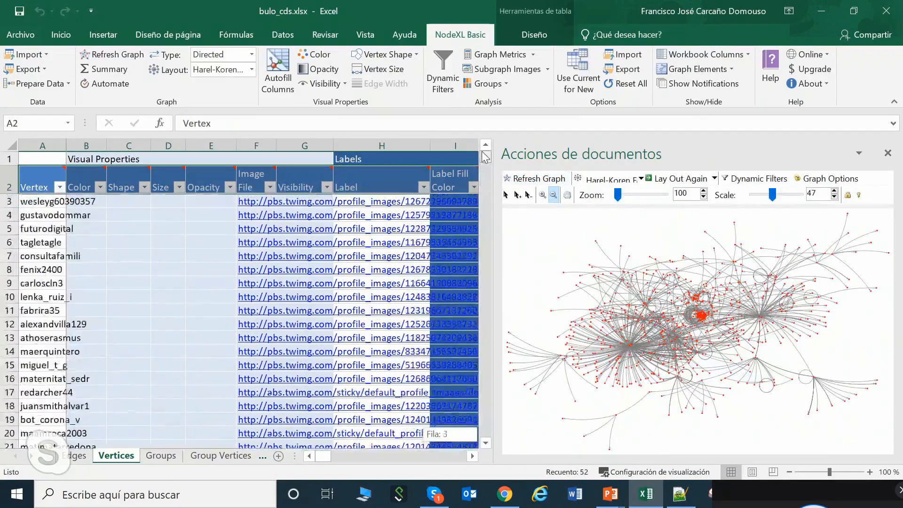
click(52, 202)
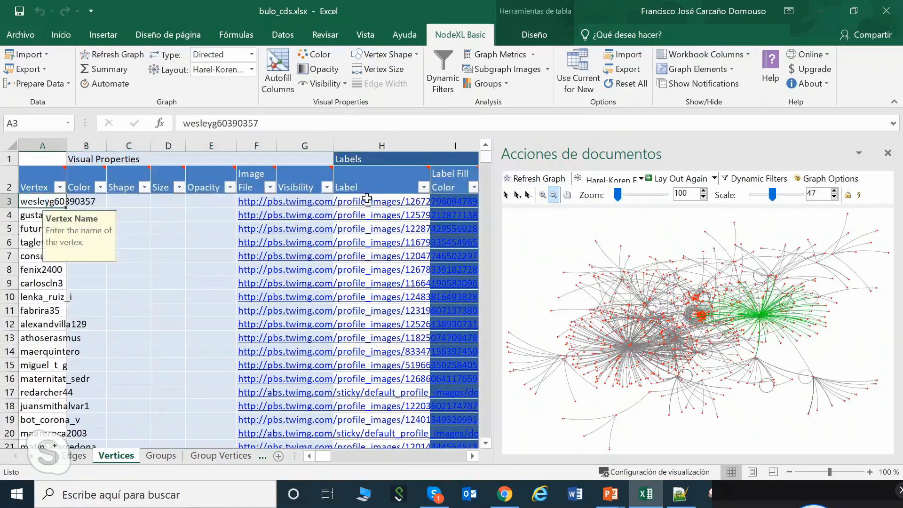
click(486, 157)
drag(495, 242, 458, 237)
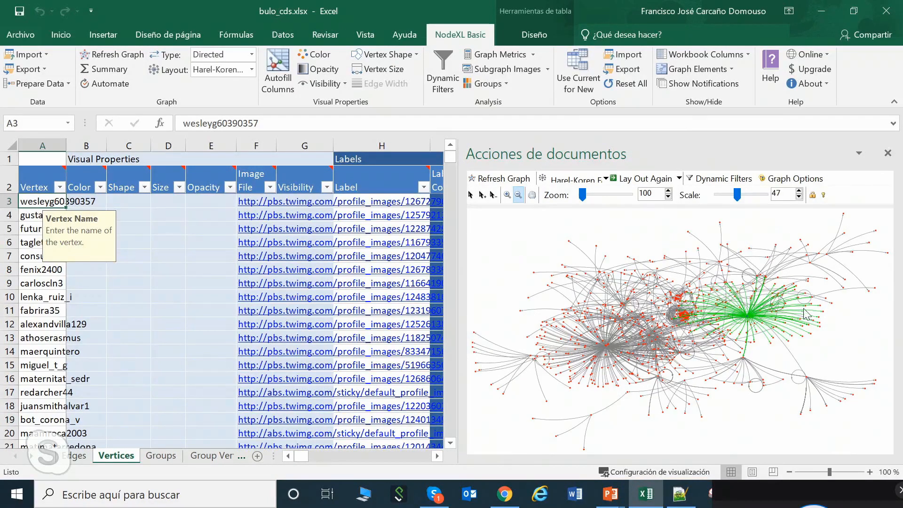
- Magnify the graph to 279 around the highlighted vertex and shift the view to show more of its connections
click(532, 195)
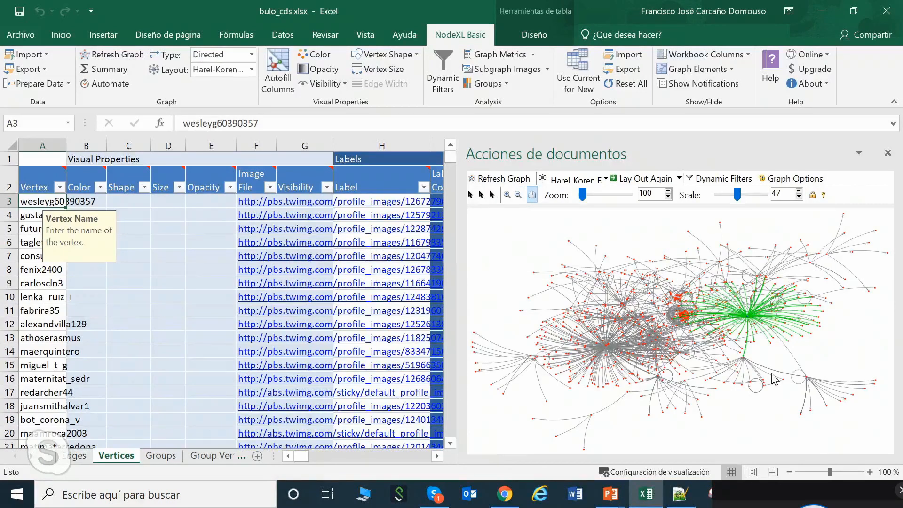
scroll(775, 379, up, 2)
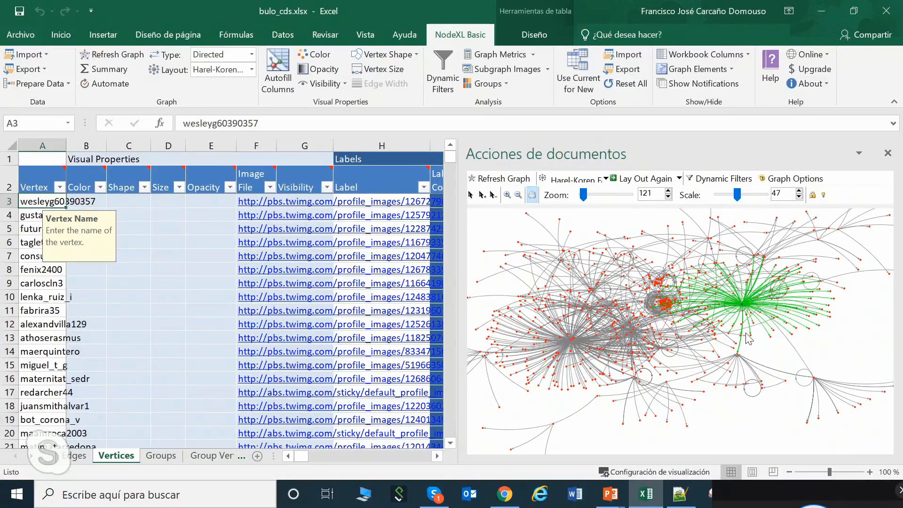
scroll(790, 338, up, 5)
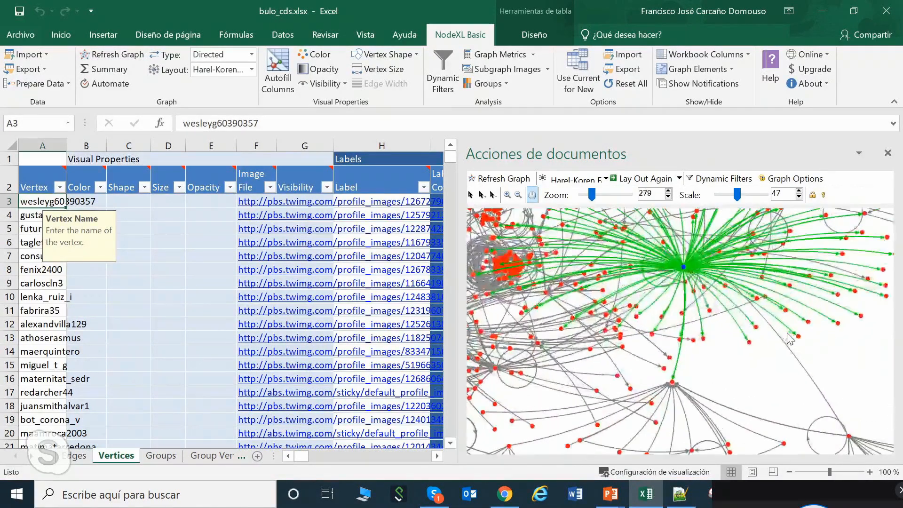
mouse_move(683, 270)
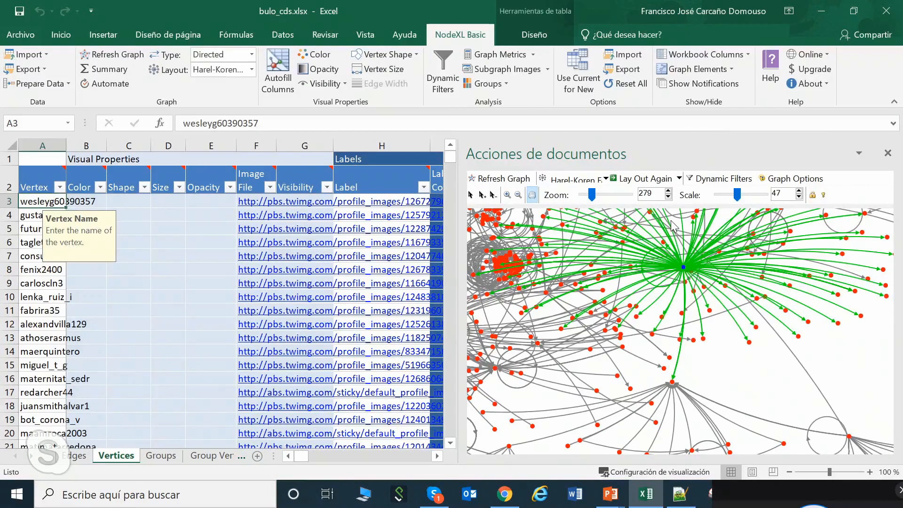
drag(672, 228, 685, 259)
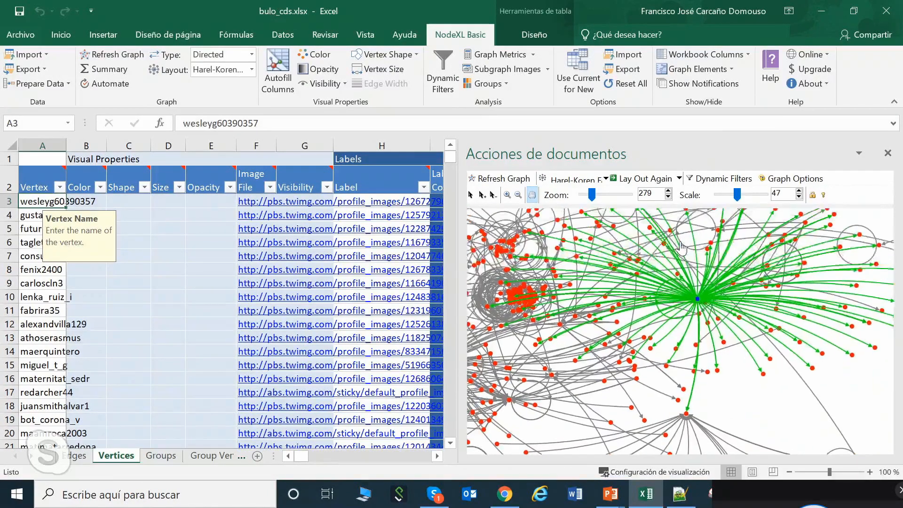
- Open the Edges sheet and remove the highlighted vertex from the graph selection, then restore the regular selection tool
click(472, 195)
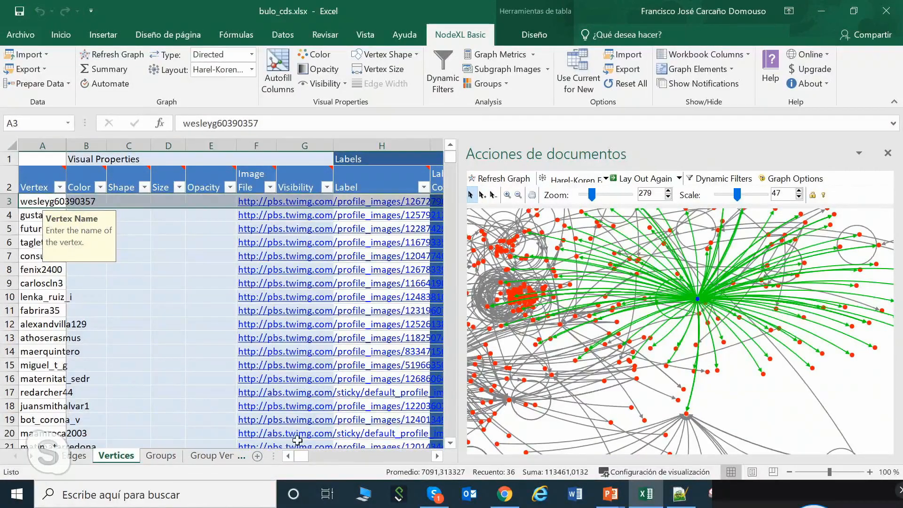
click(86, 458)
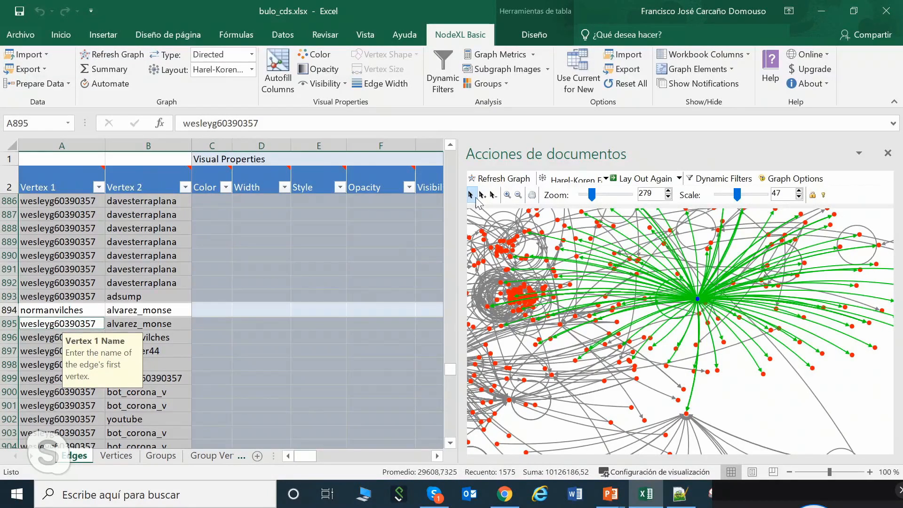
click(493, 195)
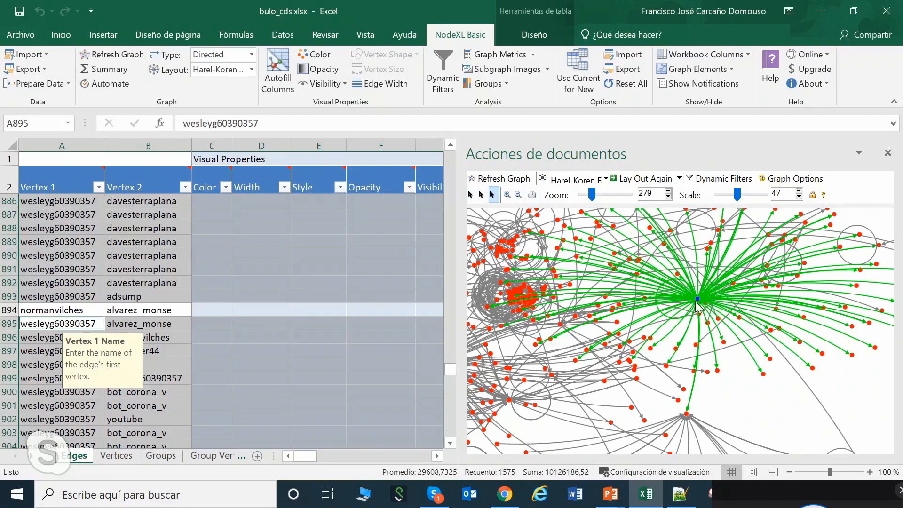
click(700, 301)
drag(450, 369, 447, 143)
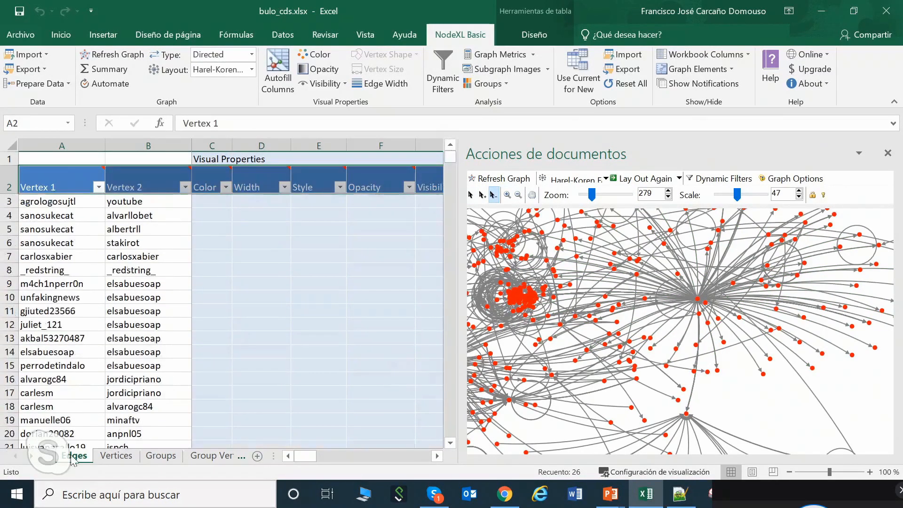
click(470, 194)
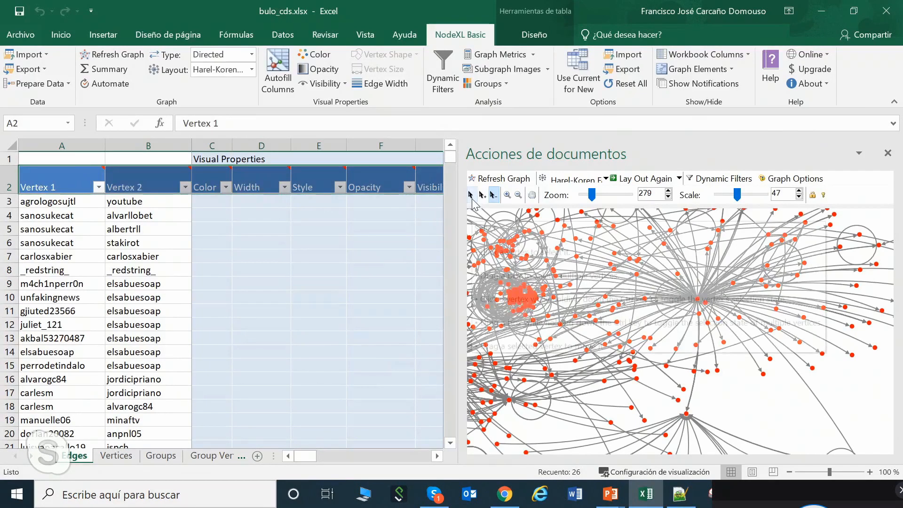
- Select the hub vertex of the dense cluster in the network graph and review its edges' metric and relationship columns
mouse_move(700, 302)
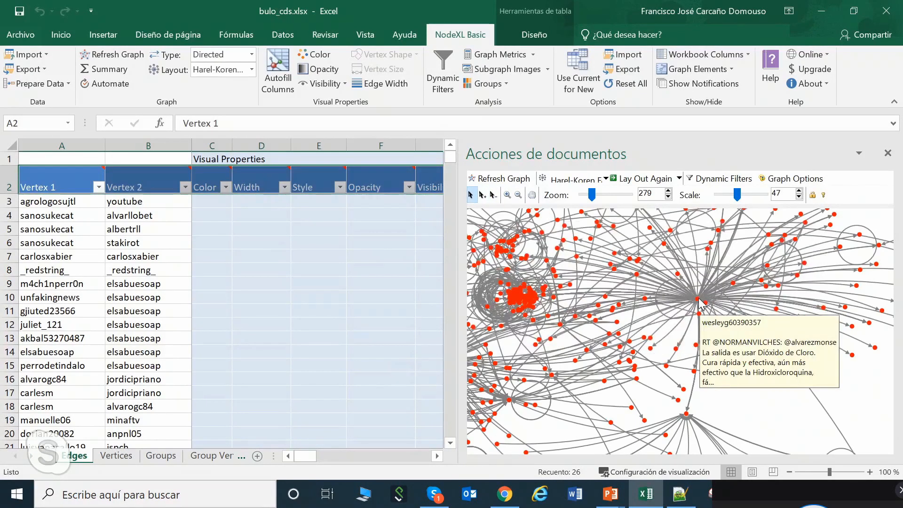
click(700, 302)
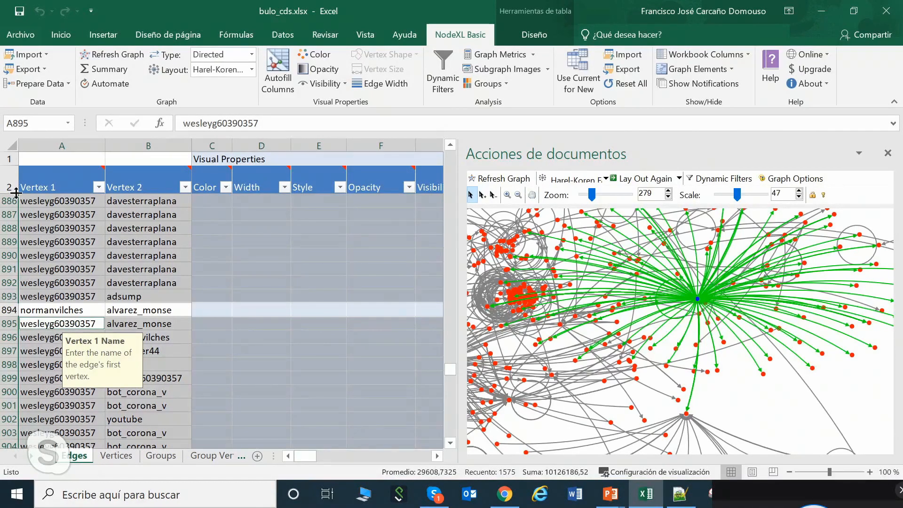
click(437, 456)
click(437, 455)
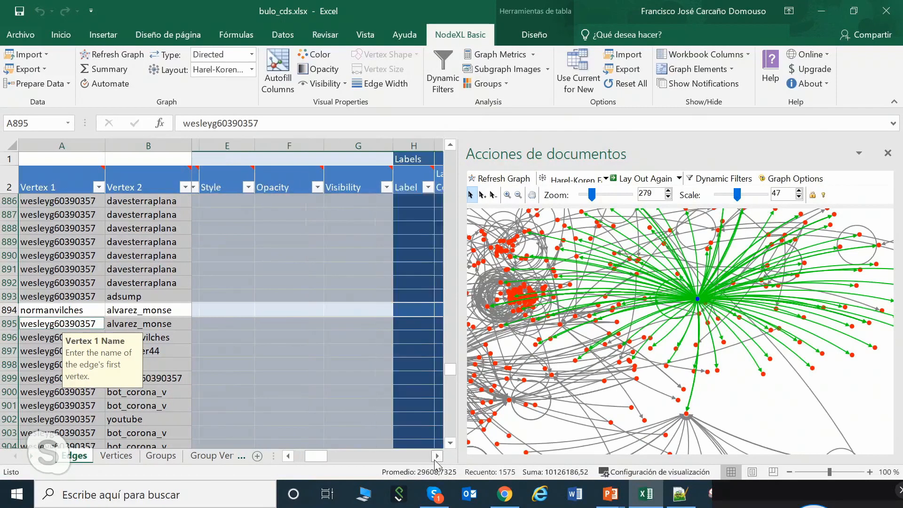
click(437, 456)
click(437, 456)
click(437, 456)
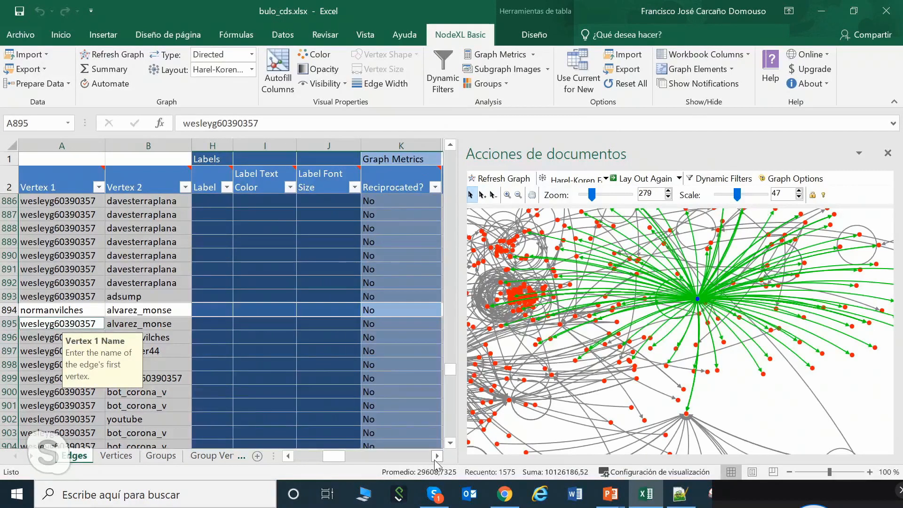
click(436, 457)
click(436, 458)
click(436, 459)
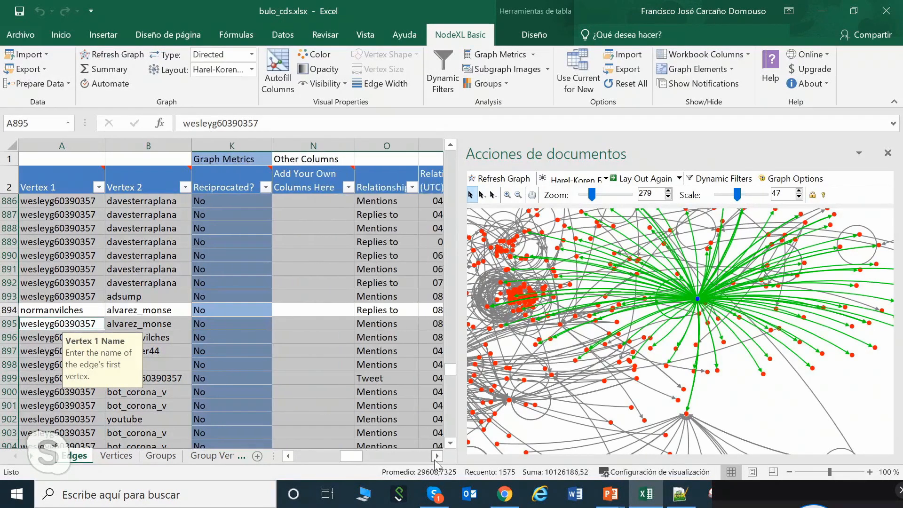
click(436, 457)
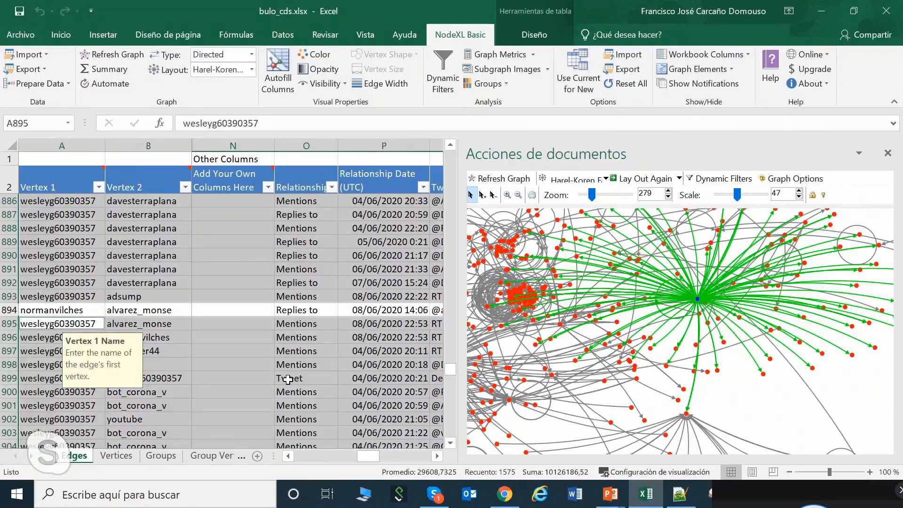
- Widen the Tweet column in the Edges sheet until the tweet texts are readable
click(437, 456)
click(437, 455)
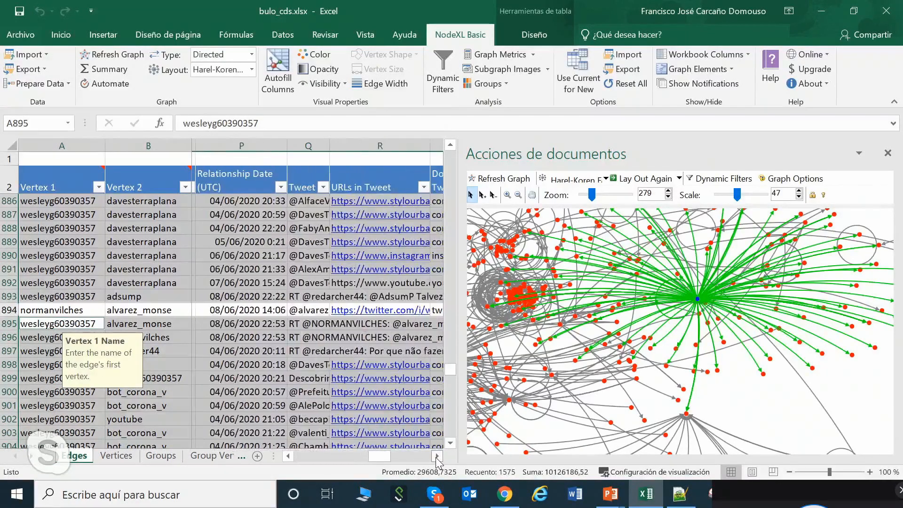
drag(328, 150, 428, 151)
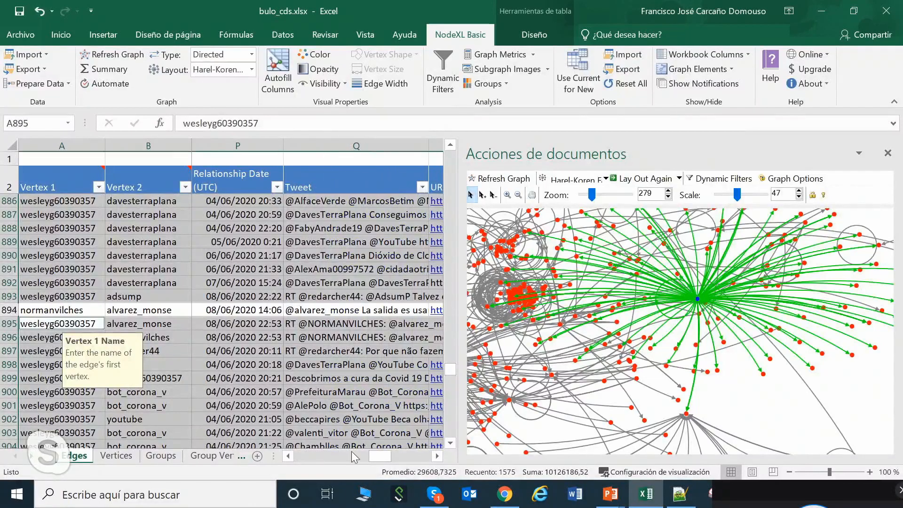
click(437, 456)
drag(337, 146, 442, 147)
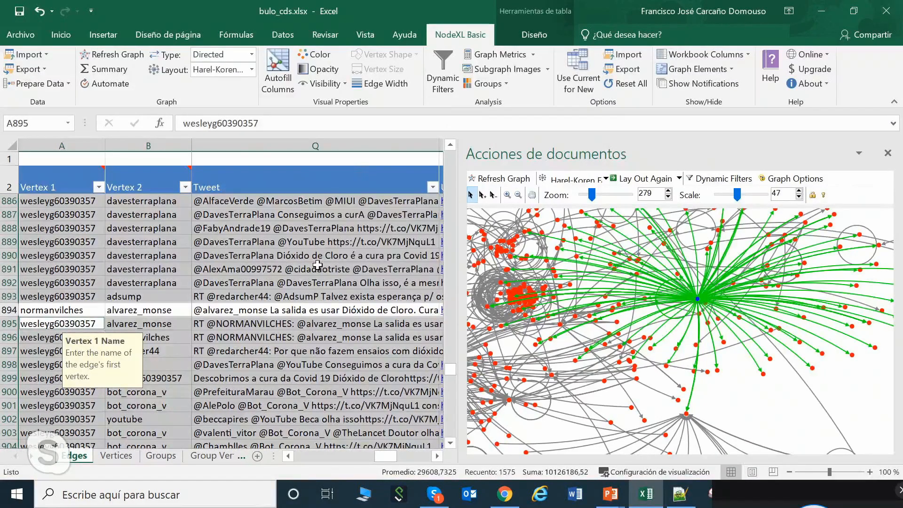
- Inspect the tweets in Q899, Q894 and Q895, and highlight the Dióxido de Cloro claim within the Q895 text
click(213, 382)
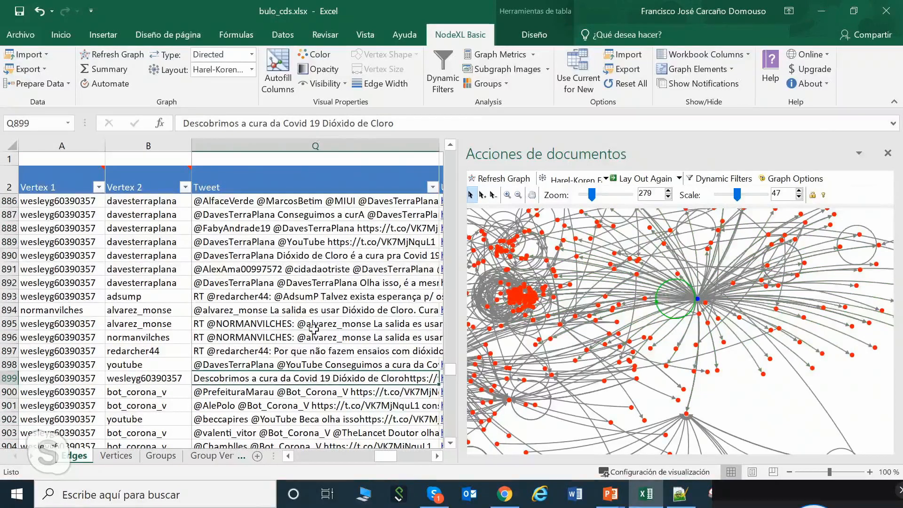
click(276, 311)
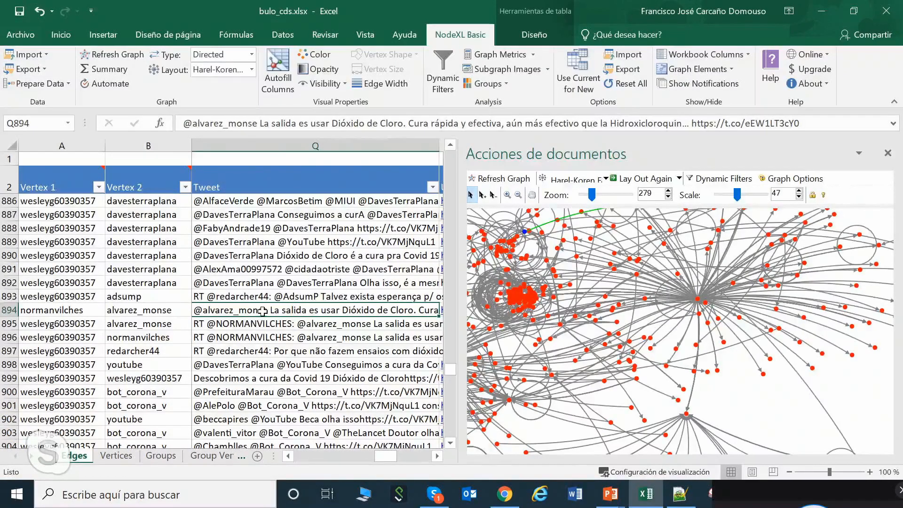
click(393, 324)
drag(363, 123, 794, 126)
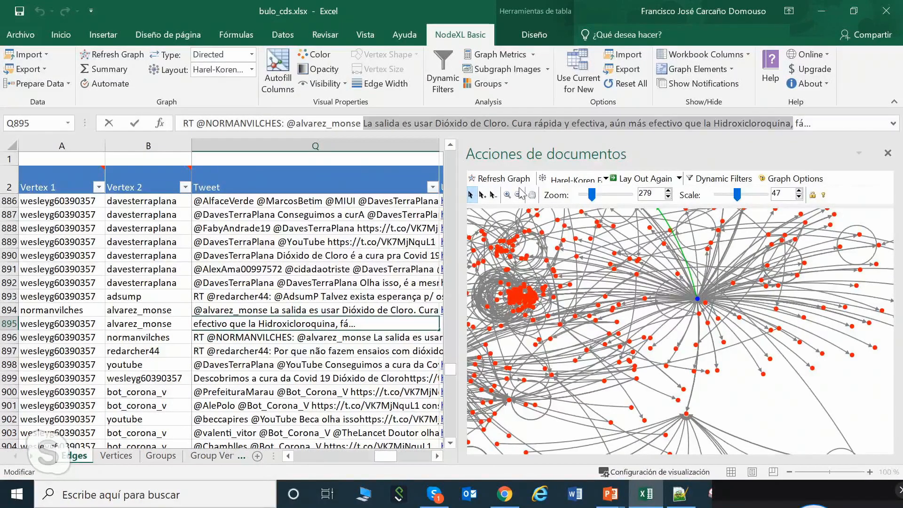
- Leave editing of the Q895 tweet and select the Vertex 2 header cell
drag(386, 457, 304, 457)
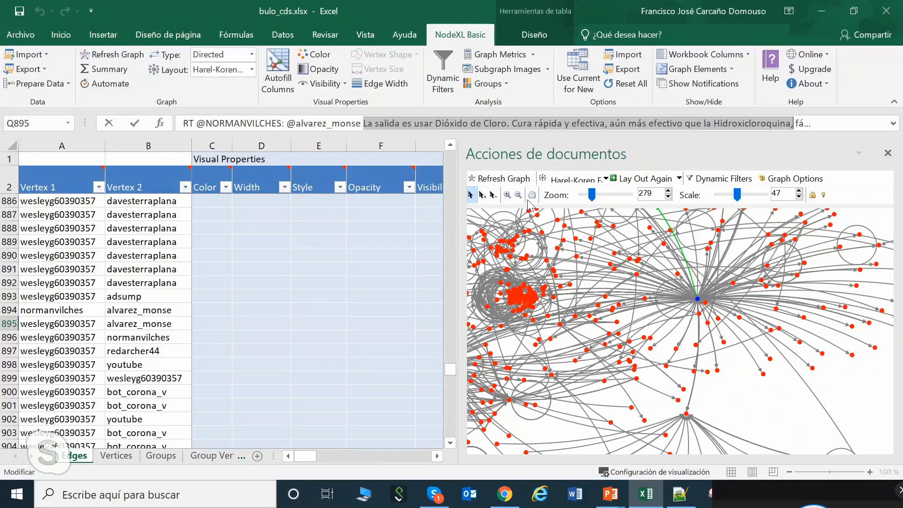
scroll(683, 335, up, 2)
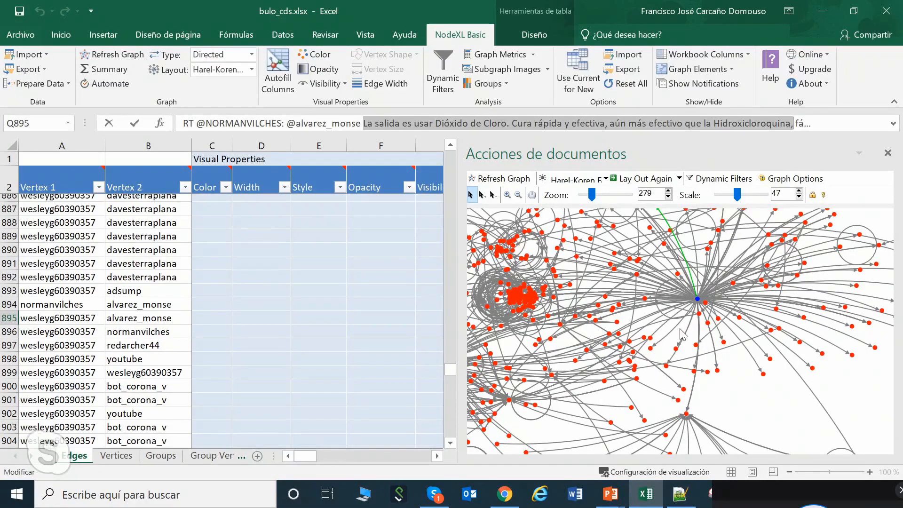
click(407, 123)
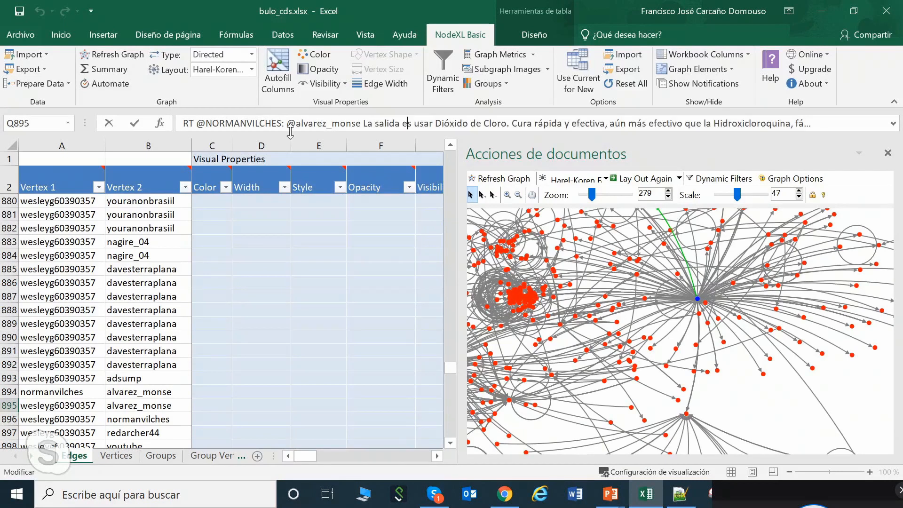
click(128, 189)
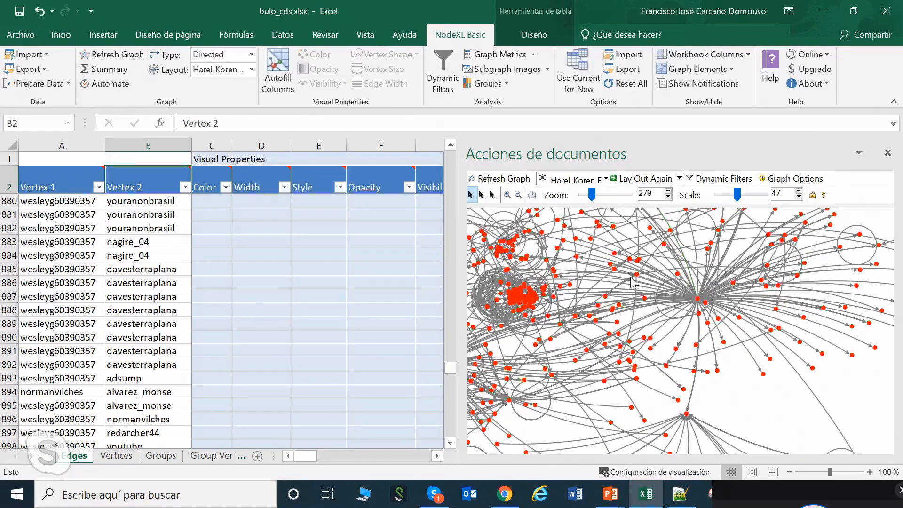
- Select the arcsa_ec hub vertex at the centre of the other large cluster in the network graph
scroll(601, 335, down, 3)
click(532, 195)
drag(685, 320, 641, 294)
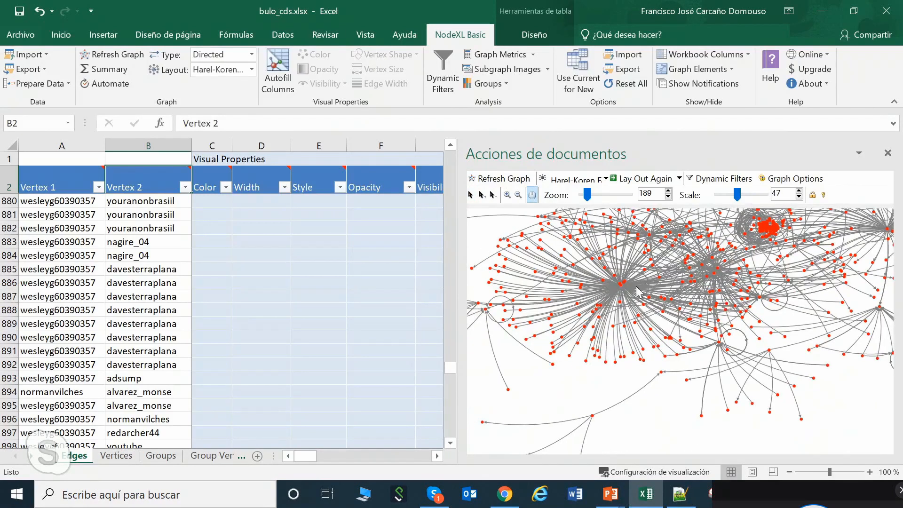
scroll(639, 292, up, 2)
scroll(638, 292, up, 1)
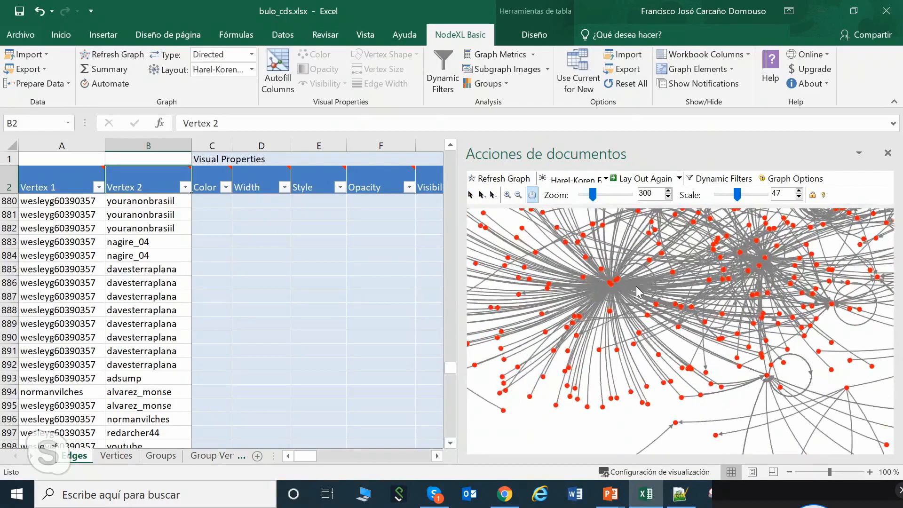
scroll(638, 292, up, 1)
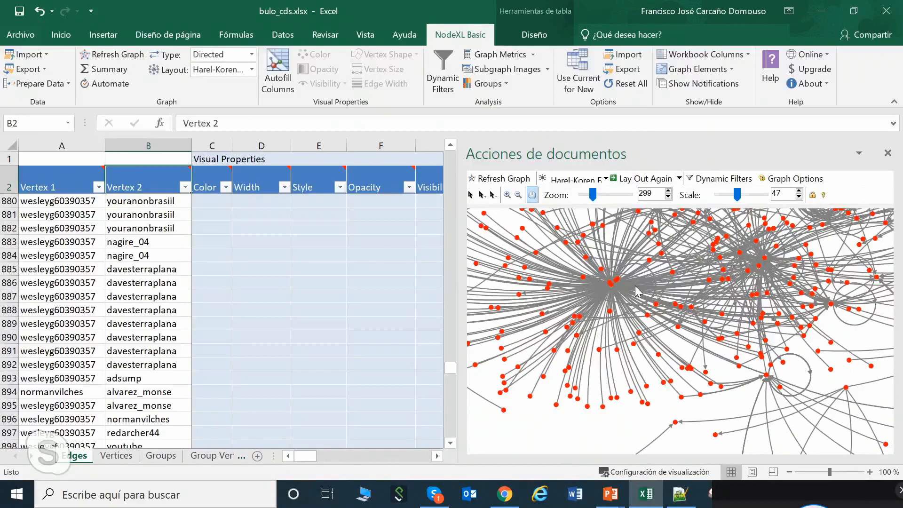
mouse_move(611, 287)
click(472, 196)
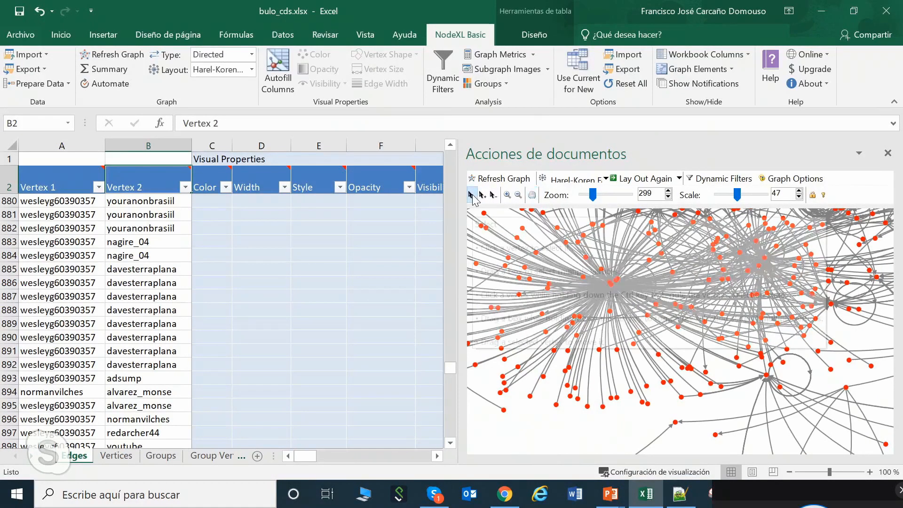
click(610, 283)
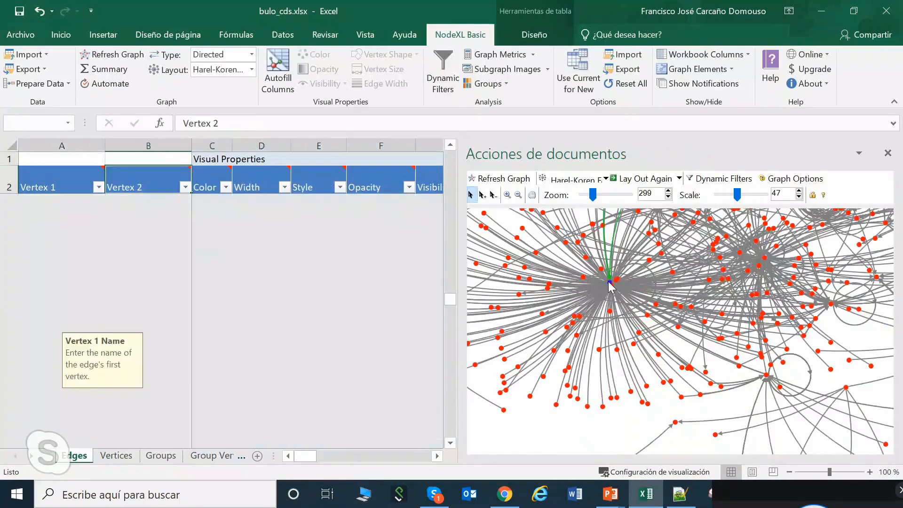
scroll(567, 252, up, 2)
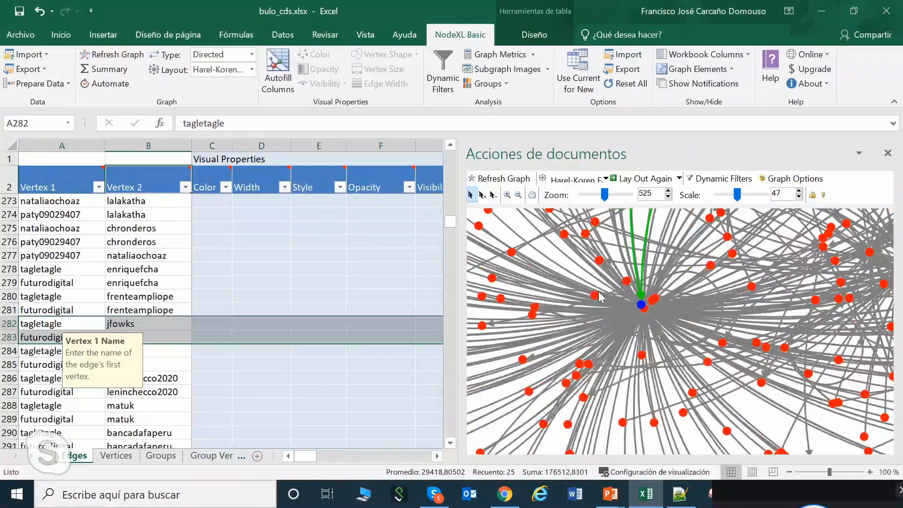
click(646, 310)
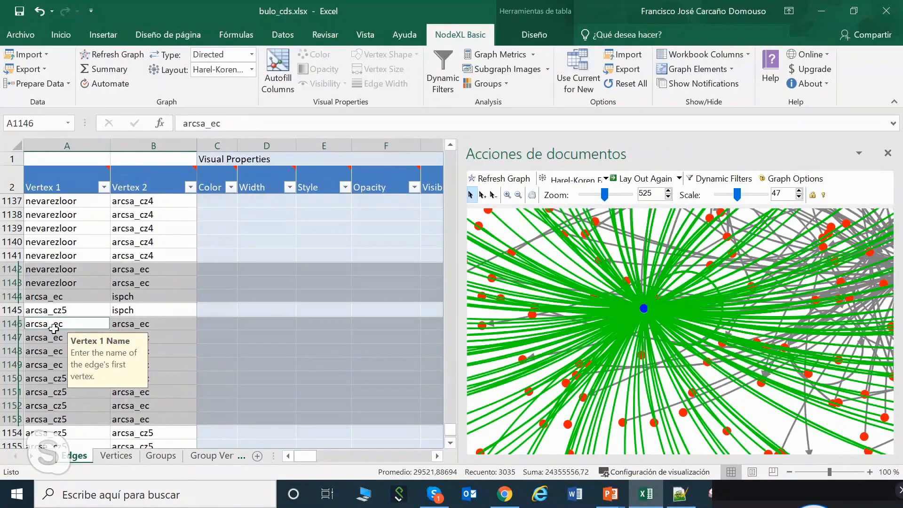
- Locate the arcsa_ec edge rows and read the full tweet text in cell Q1146
click(450, 443)
click(450, 443)
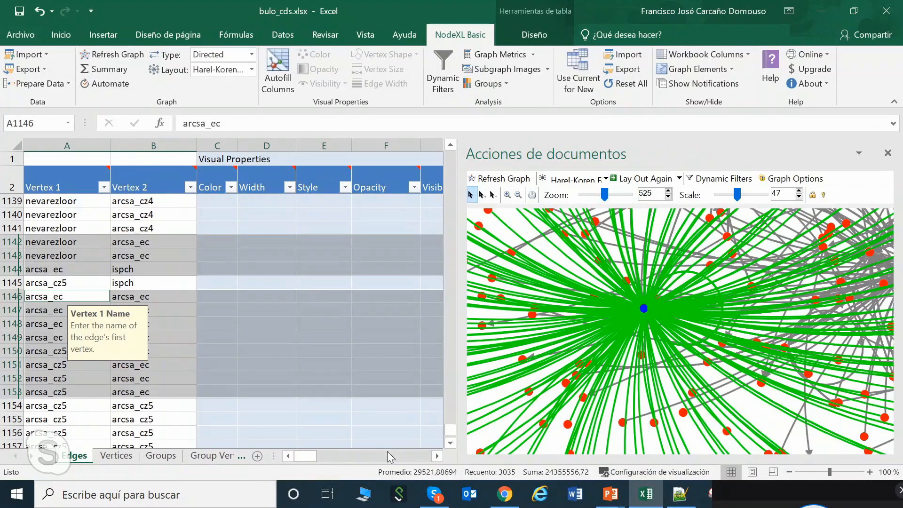
click(437, 456)
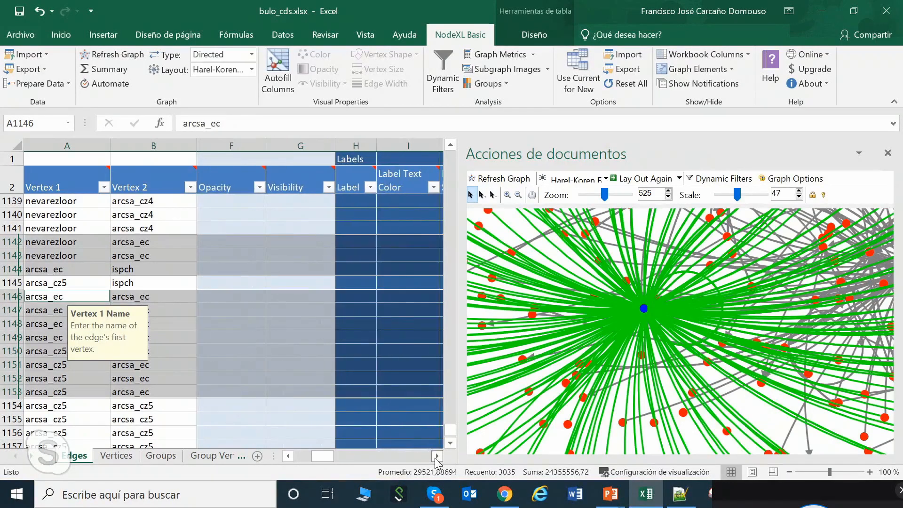
drag(437, 456, 437, 456)
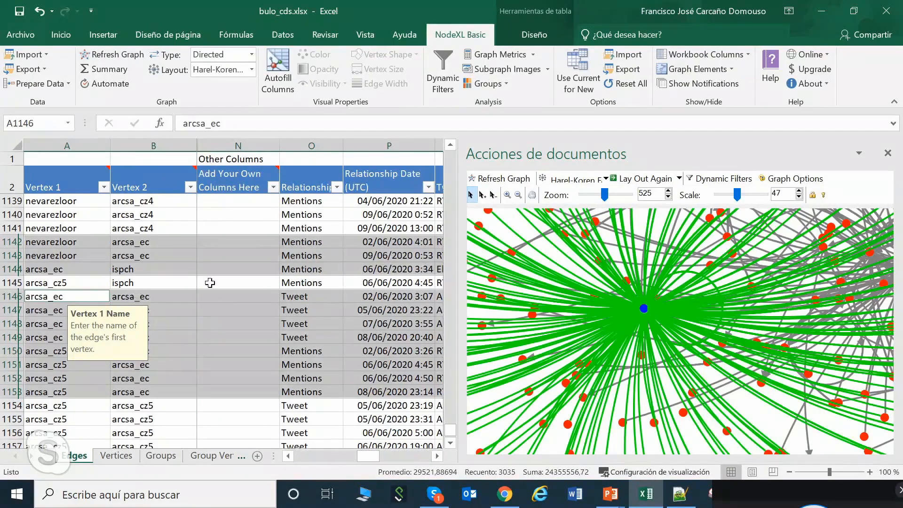
click(291, 296)
click(437, 455)
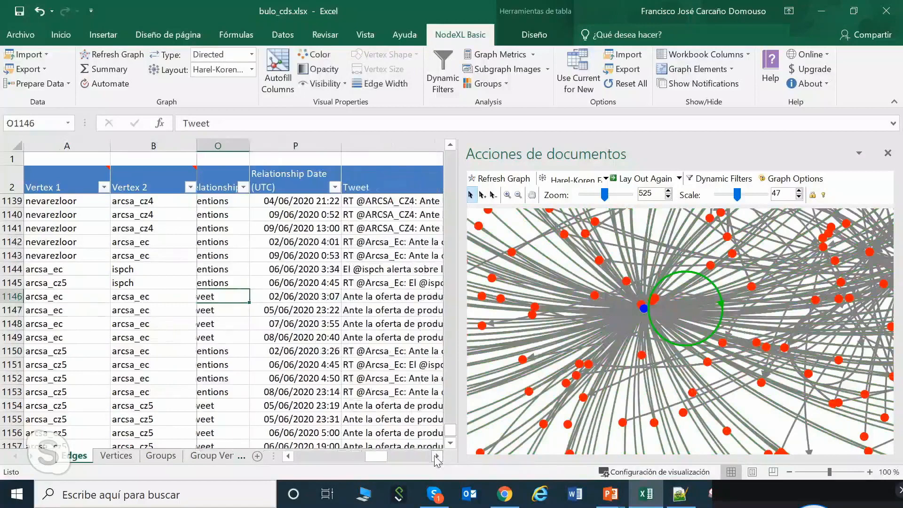
click(437, 455)
click(308, 295)
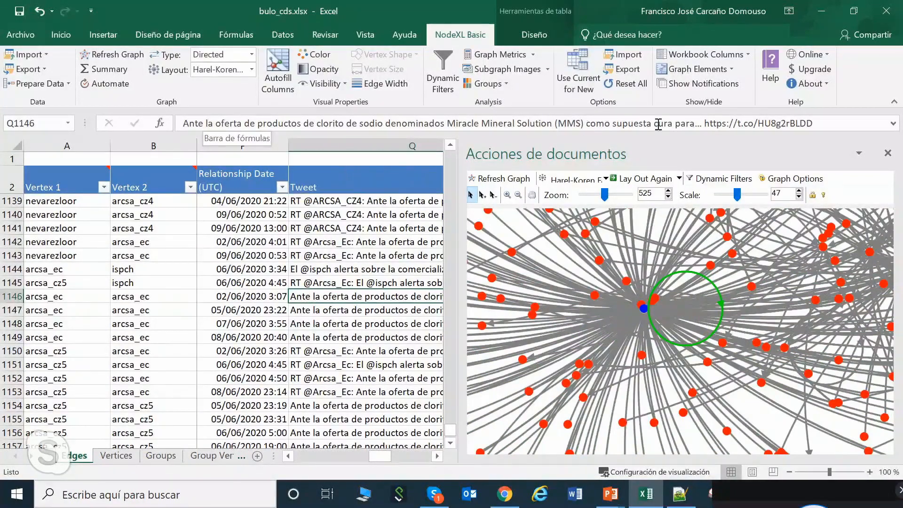
- Open the tweet link in cell R1146 in the web browser and maximize its window
click(437, 456)
click(437, 456)
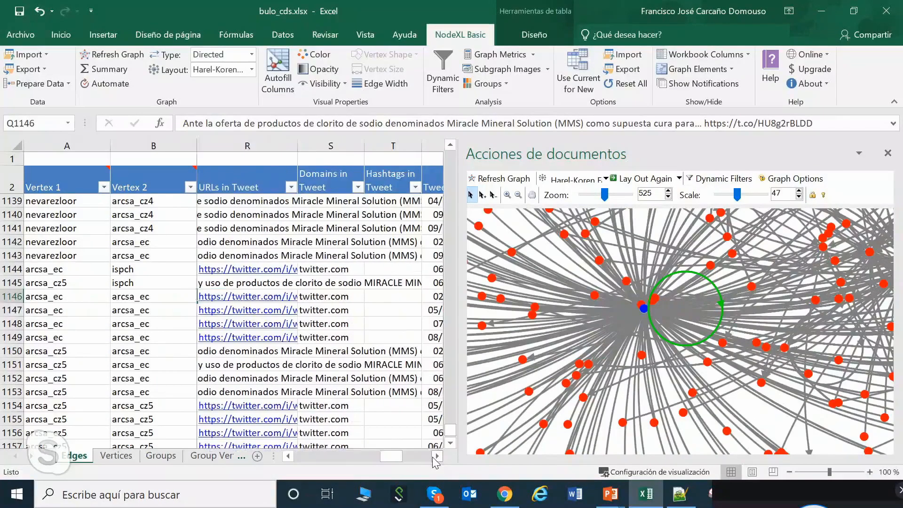
click(254, 301)
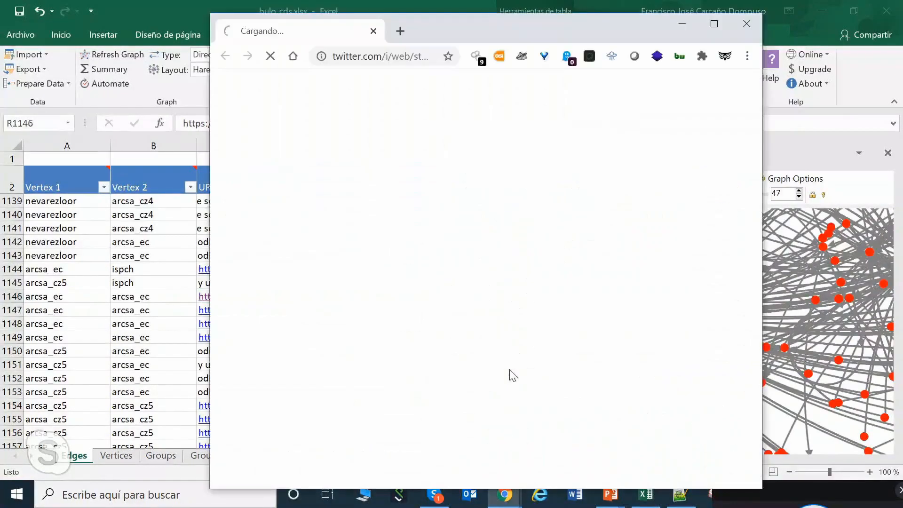
double_click(551, 27)
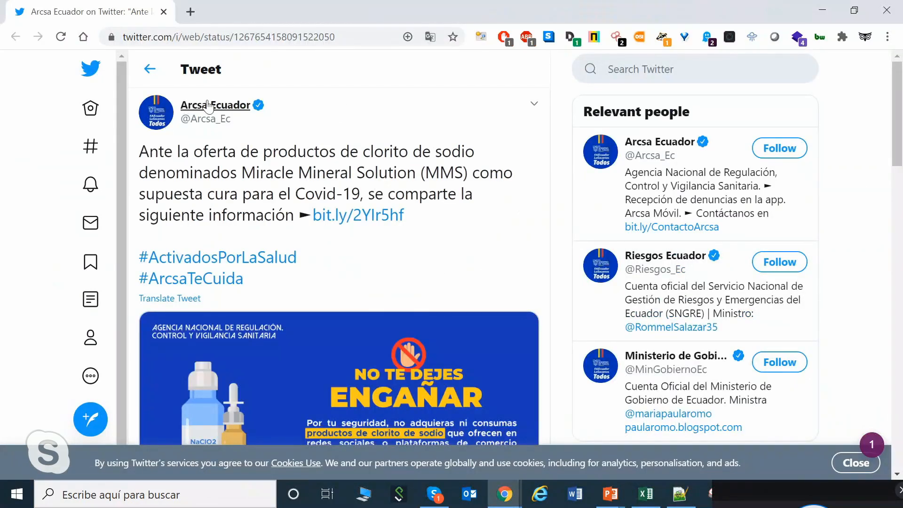
- Examine the Arcsa Ecuador tweet, including its author, warning image, and retweet and like figures
mouse_move(208, 107)
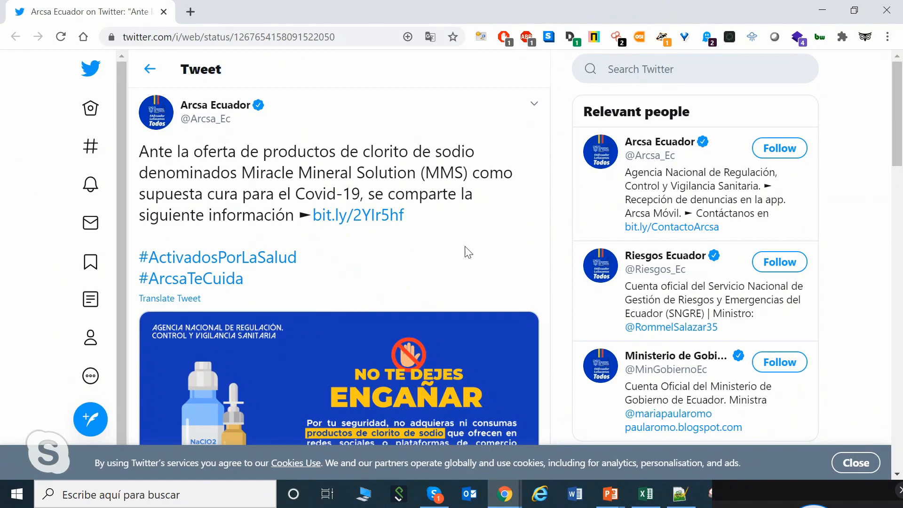
scroll(488, 193, down, 3)
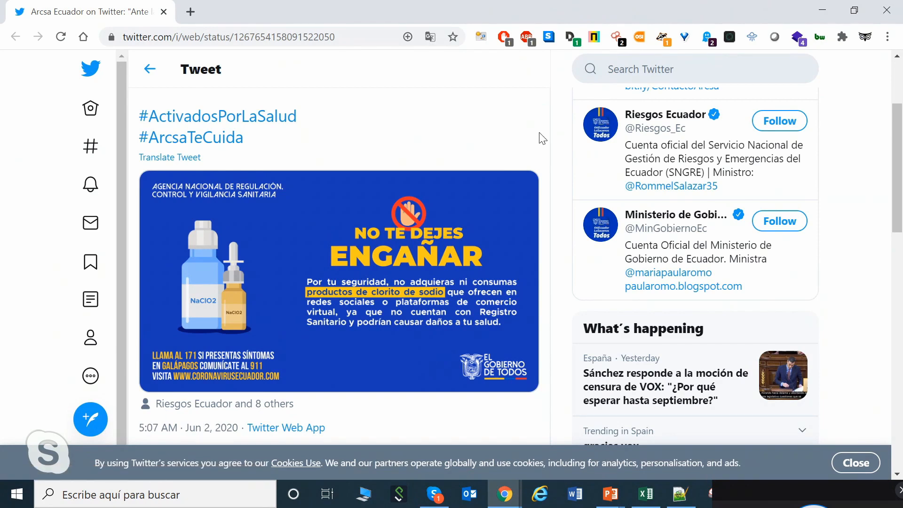
scroll(410, 137, down, 1)
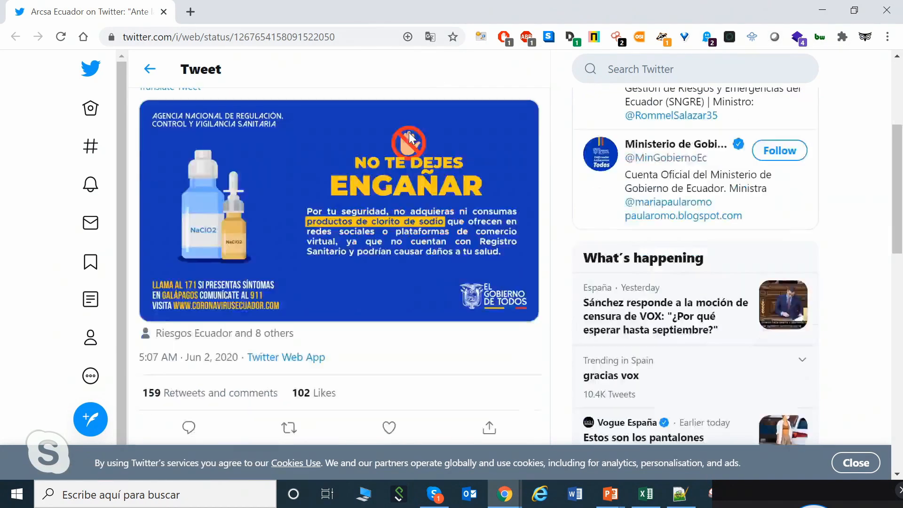
scroll(409, 138, up, 3)
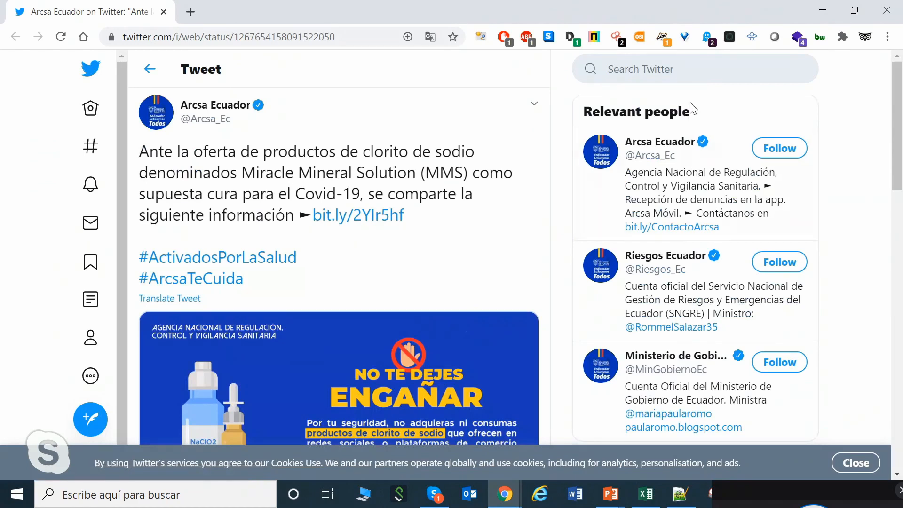
- Return to the Excel workbook and select the tweet in Q1150 for the edge from arcsa_cz5 to arcsa_ec
click(823, 15)
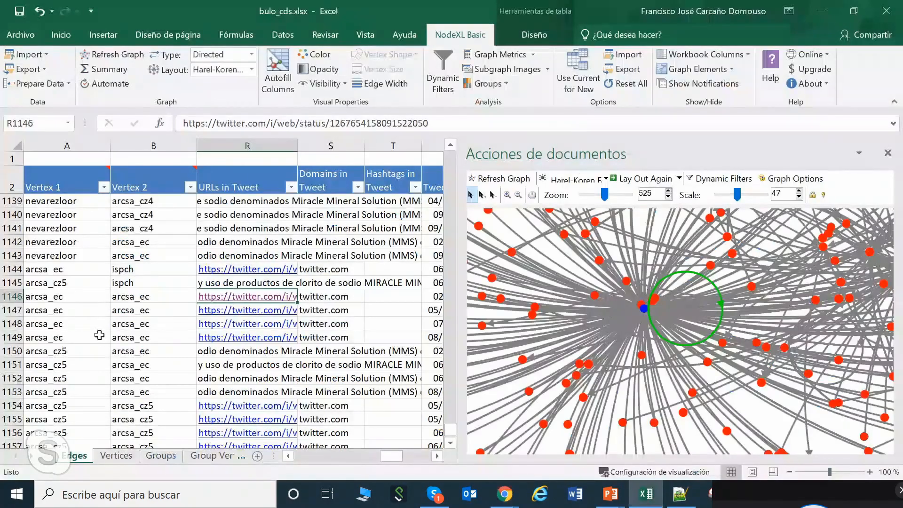
click(75, 355)
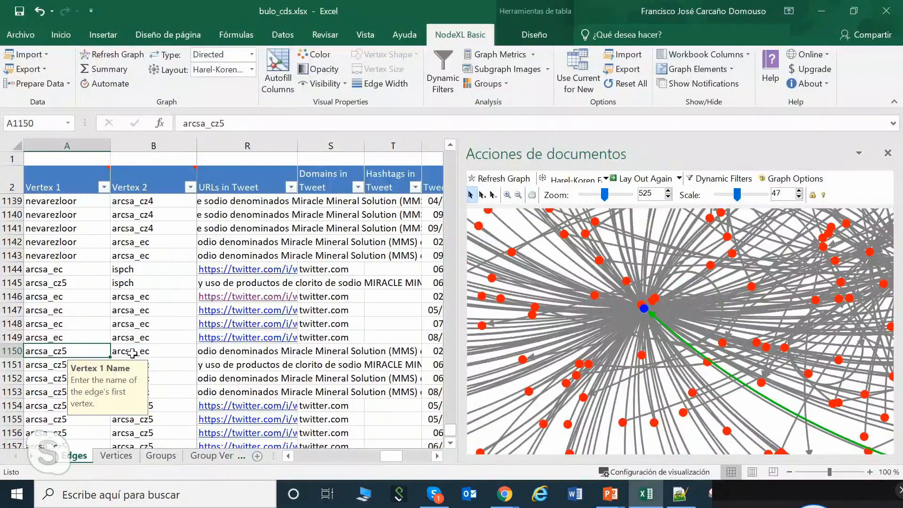
click(289, 456)
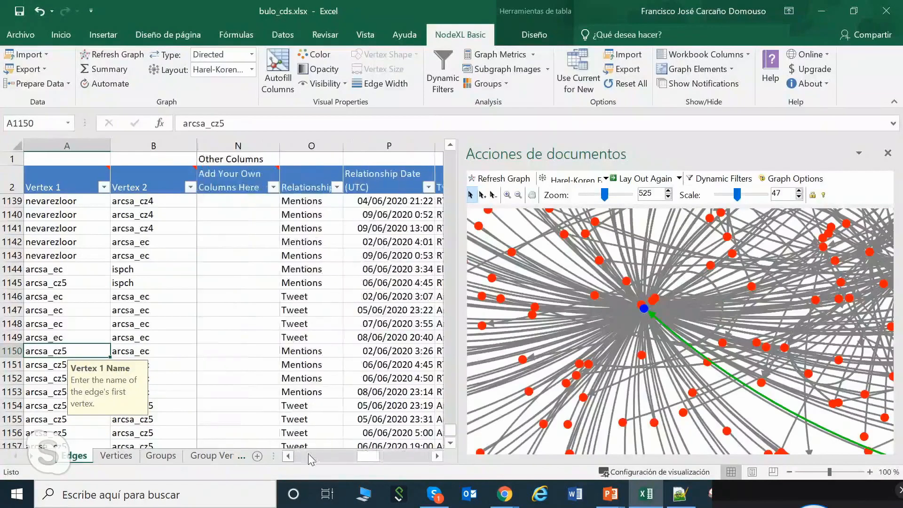
click(437, 456)
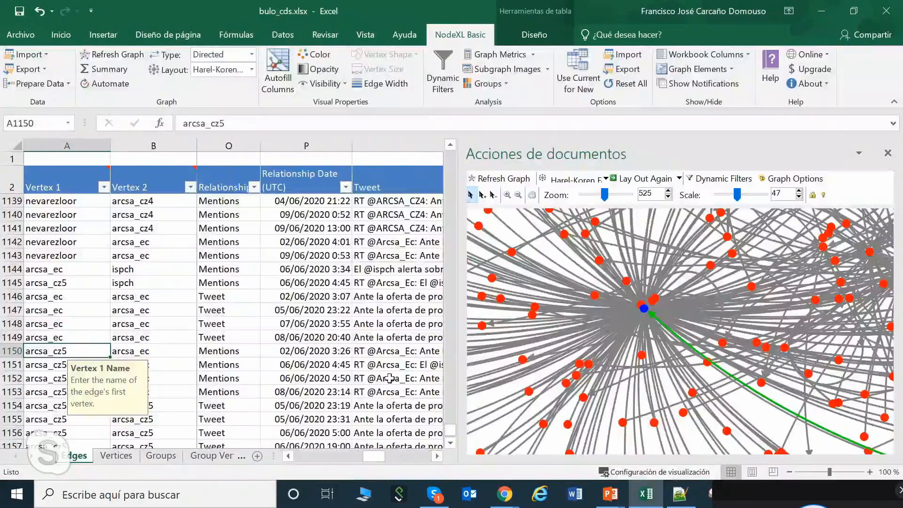
click(363, 353)
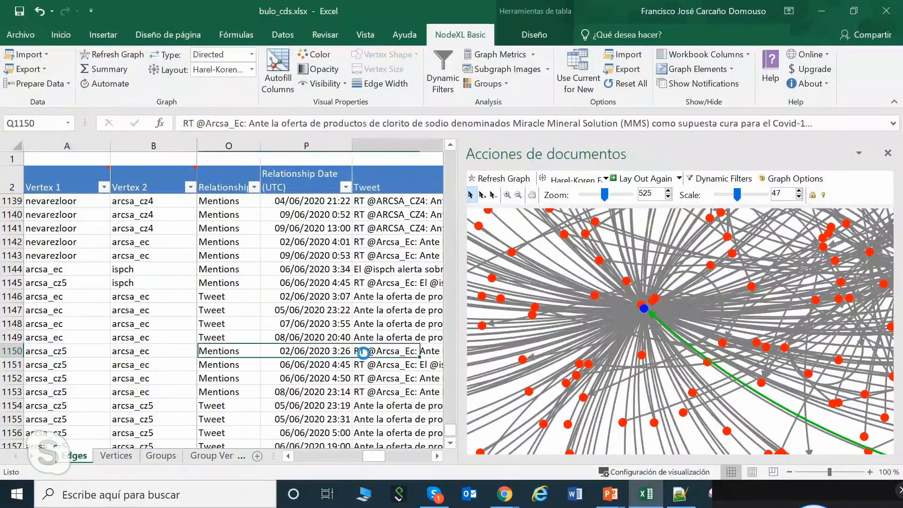
- Trace the highlighted edge between arcsa_cz5 and arcsa_ec in the graph and read the arcsa_ec hub's tooltip
scroll(630, 350, down, 2)
scroll(626, 345, down, 2)
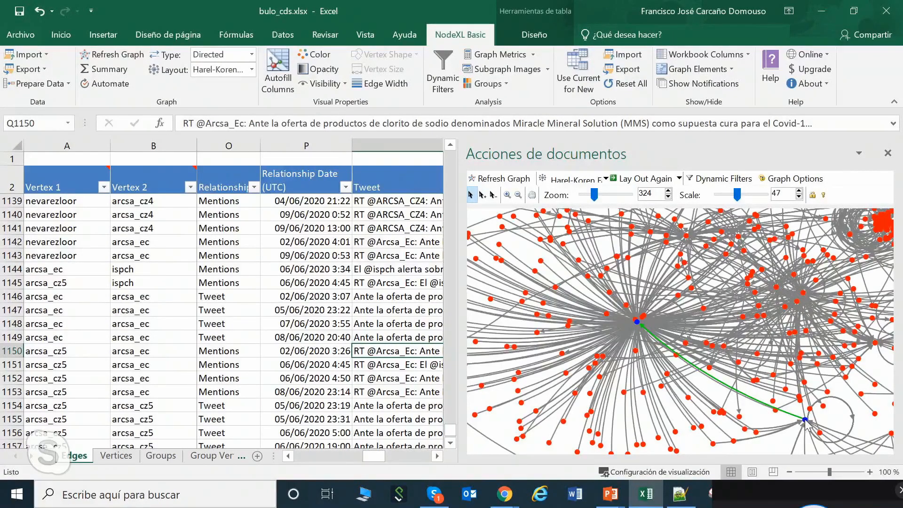
mouse_move(805, 421)
mouse_move(637, 328)
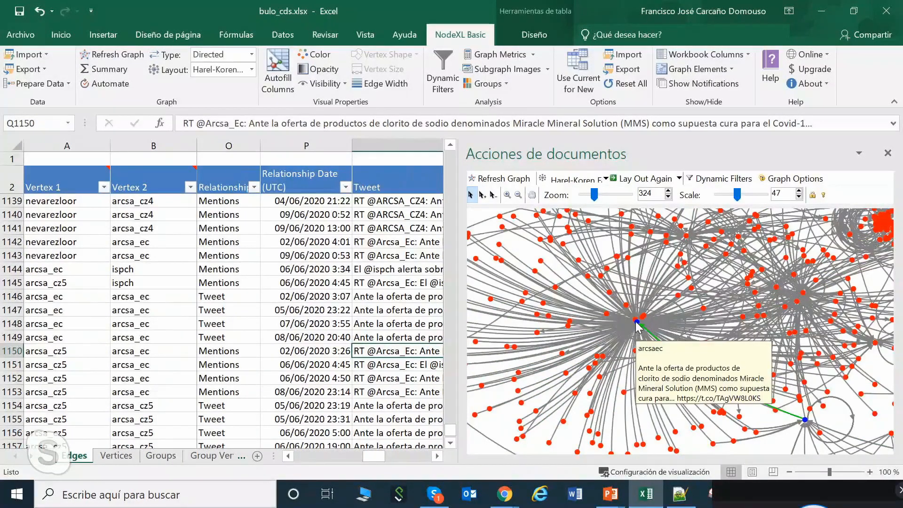
scroll(639, 325, down, 3)
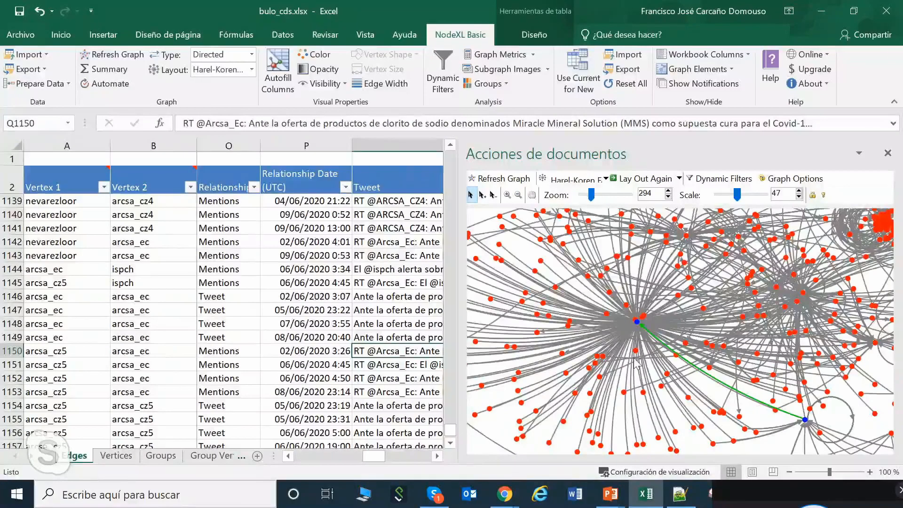
scroll(640, 316, down, 2)
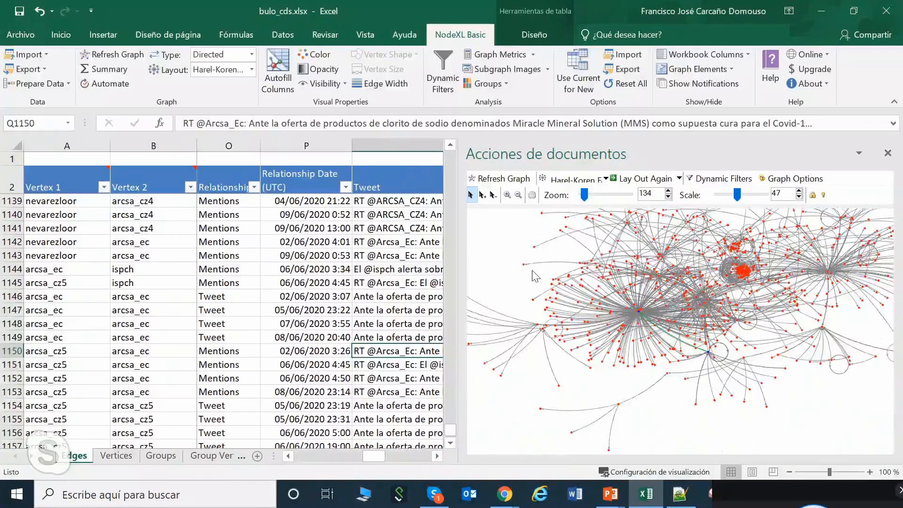
- Clear the graph selection and select the first edge's Vertex 1 cell, A3, on the Edges sheet
click(820, 391)
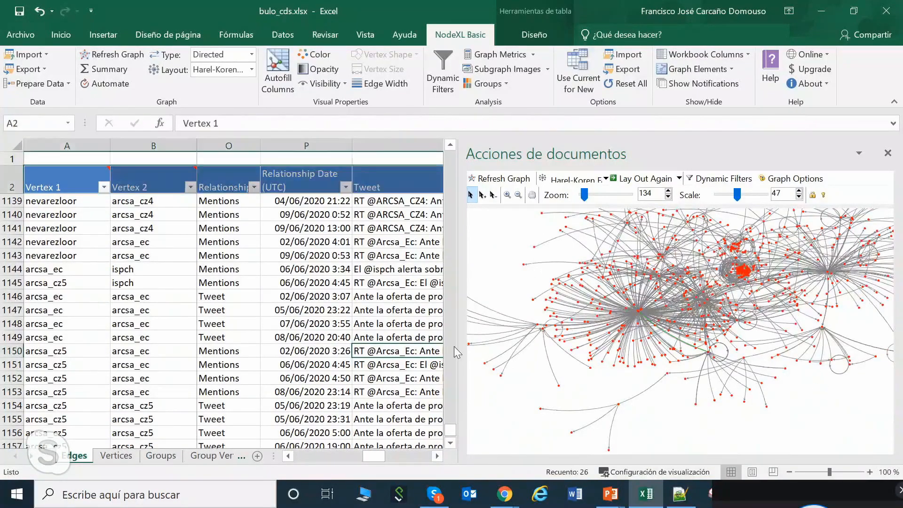
drag(447, 431, 449, 155)
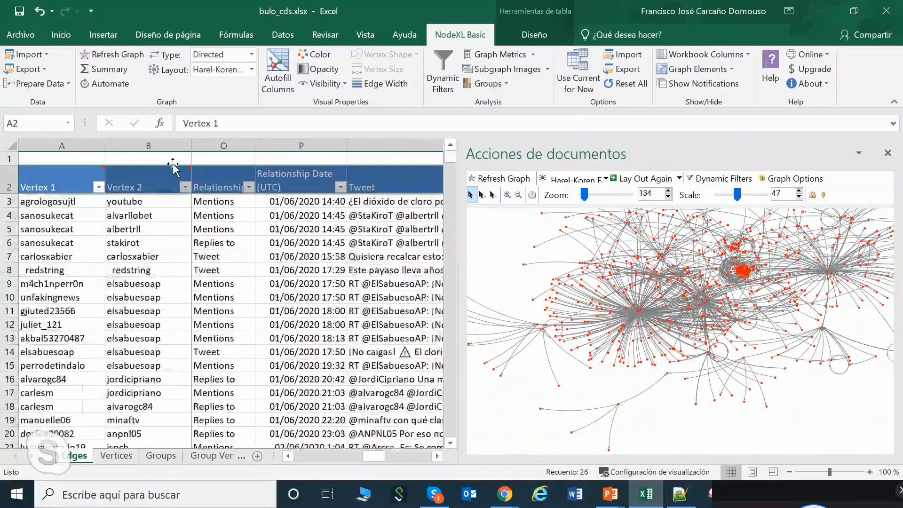
click(62, 197)
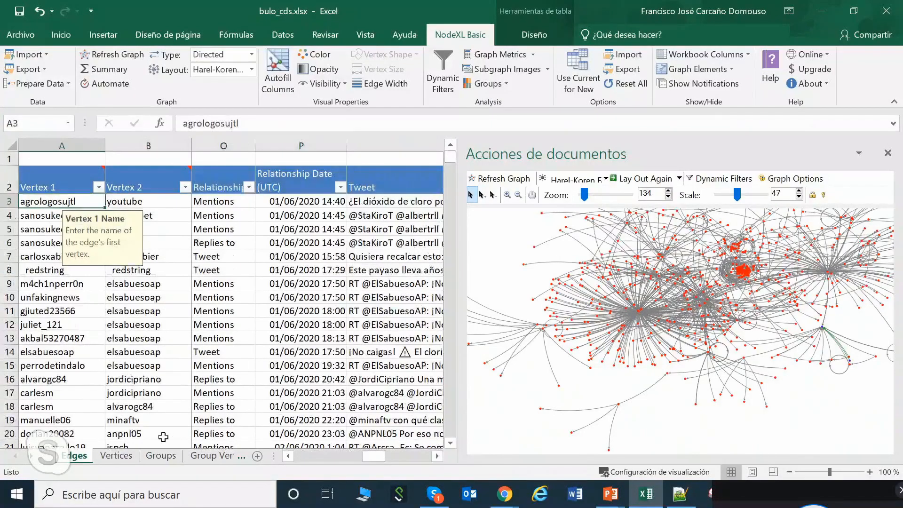
- Show the Vertices sheet with more width beside the graph and select its first vertex in A3
click(116, 455)
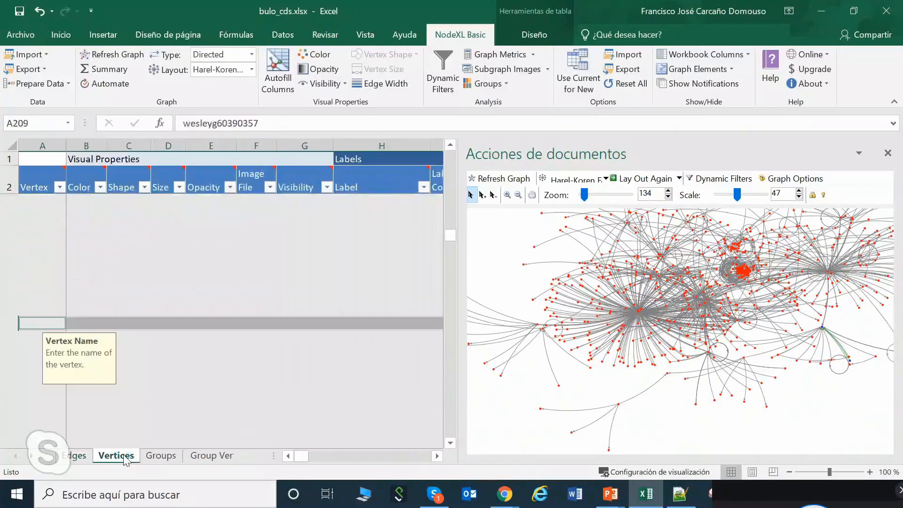
drag(454, 282, 607, 281)
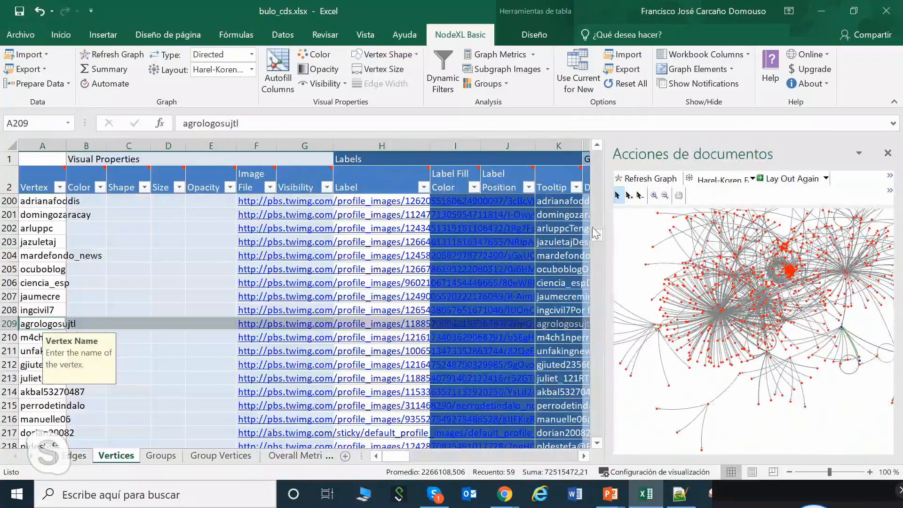
drag(598, 234, 597, 155)
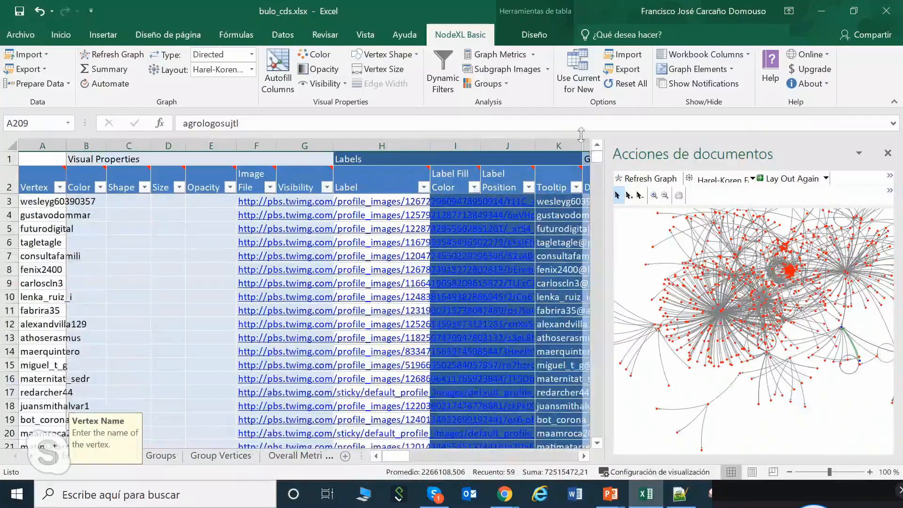
click(47, 200)
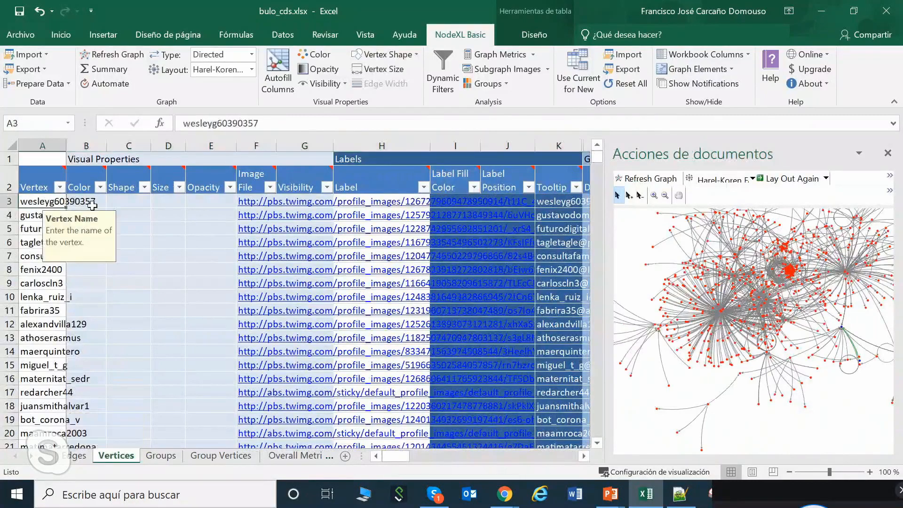
- Sort the vertices by In-Degree from largest to smallest and select arcsa_ec to highlight its connections
click(584, 456)
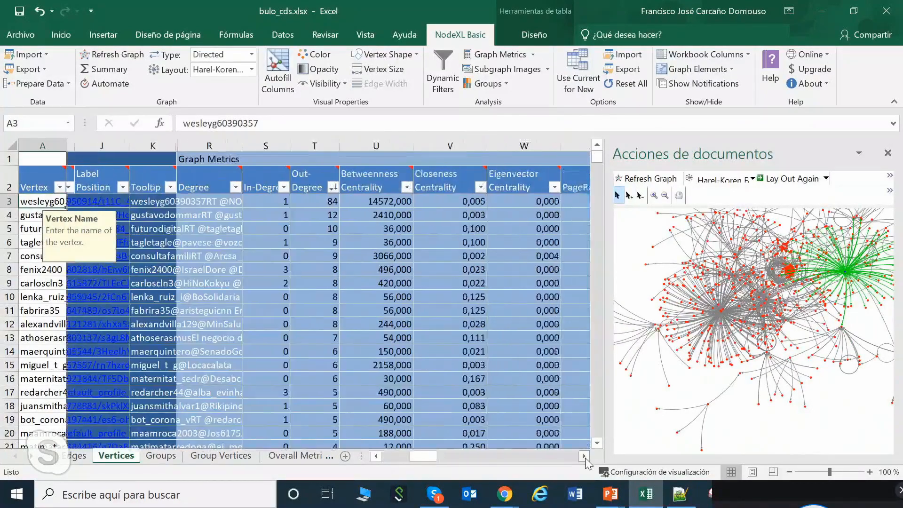
click(215, 200)
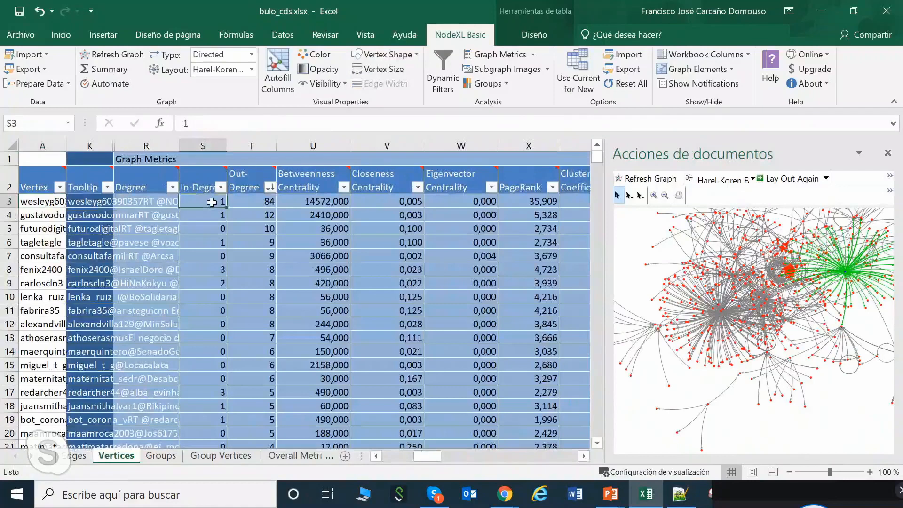
click(221, 188)
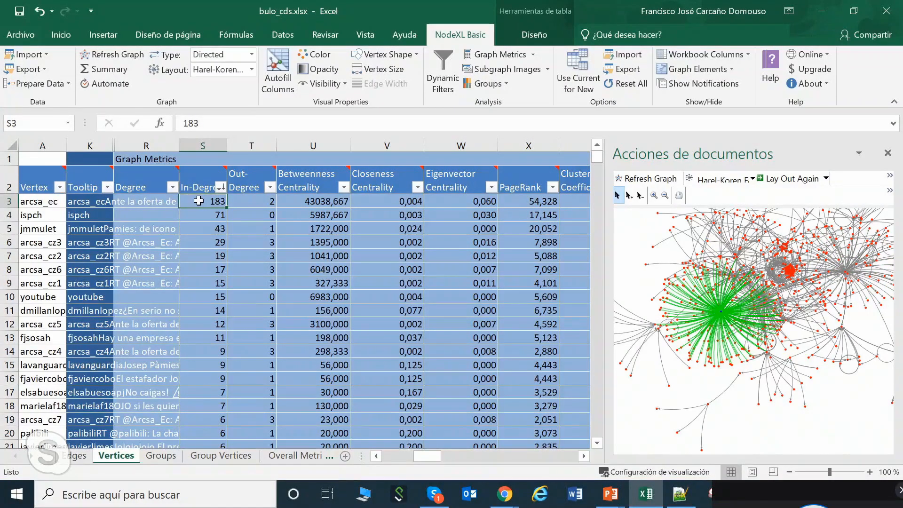
click(57, 201)
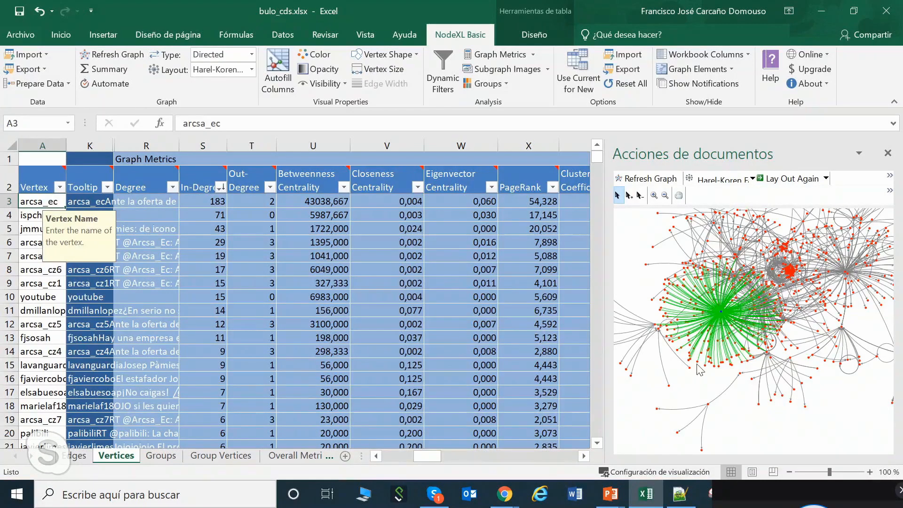
click(214, 196)
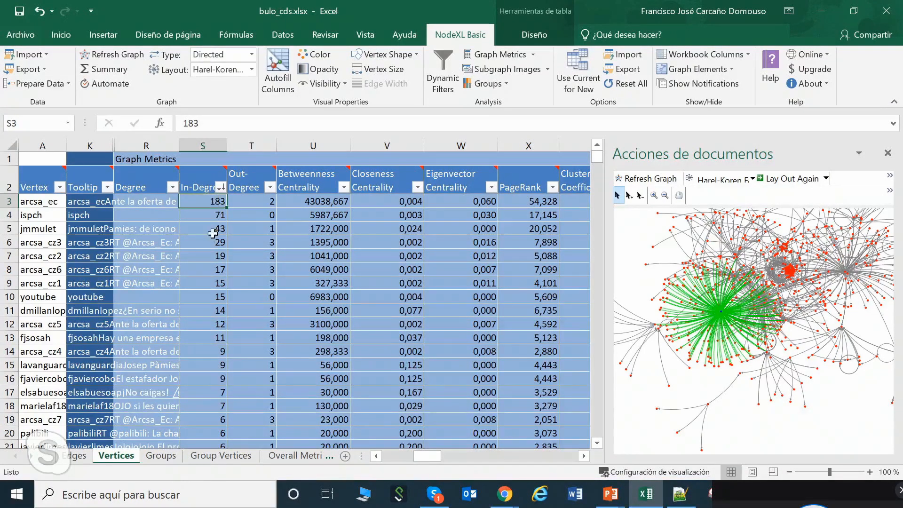
- Select the ispch vertex in row 4 and inspect its highlighted connections in the graph
click(205, 212)
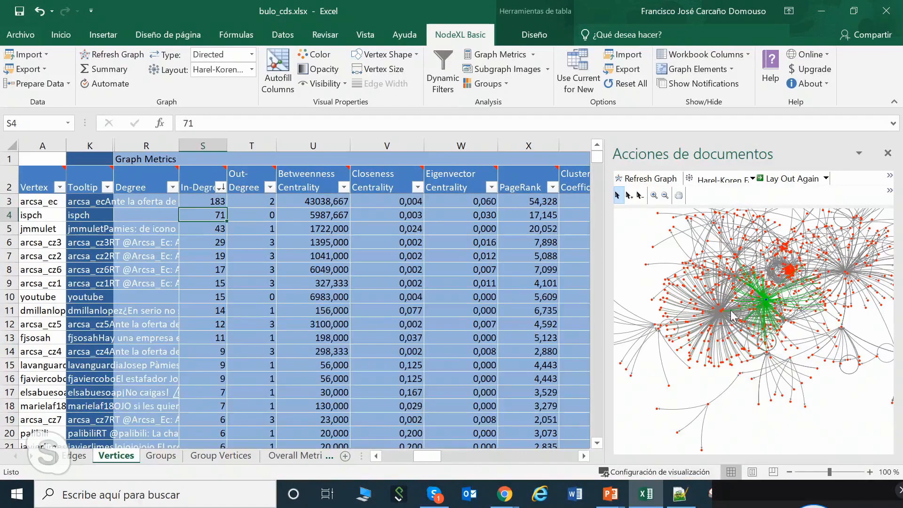
scroll(722, 338, up, 3)
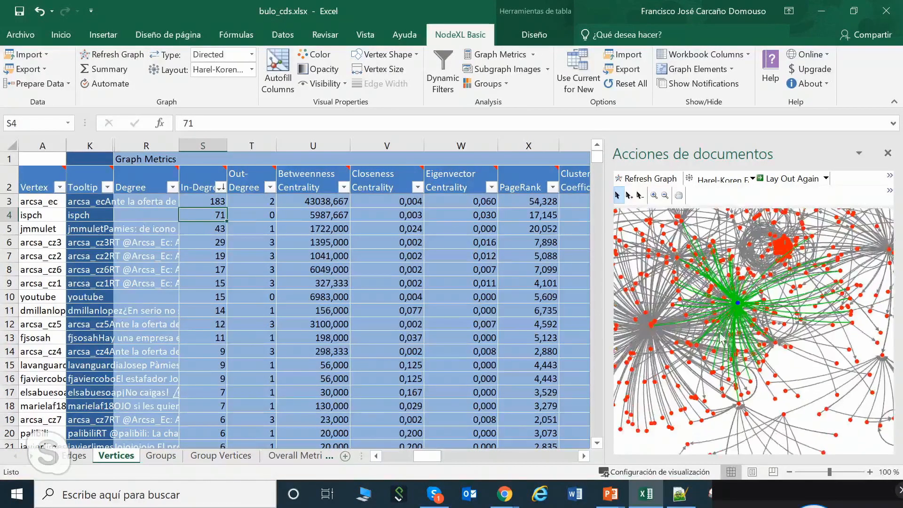
scroll(688, 284, up, 1)
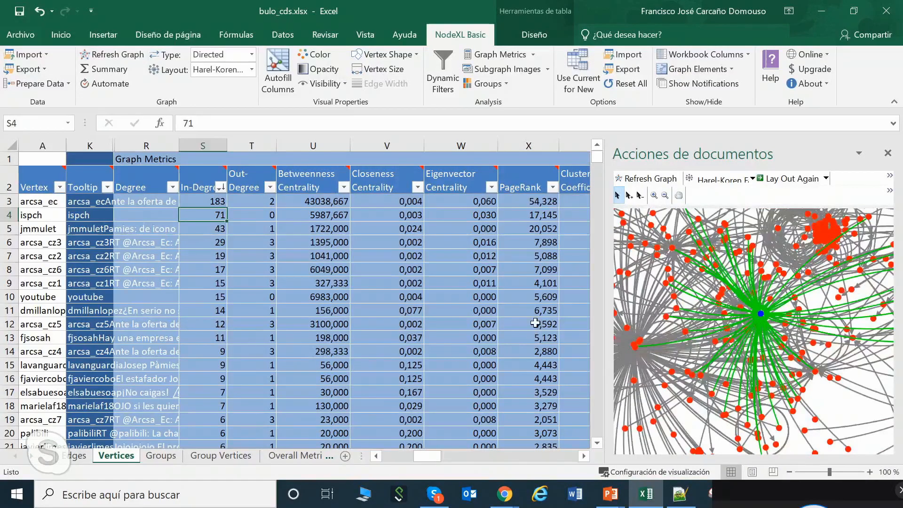
scroll(706, 310, down, 3)
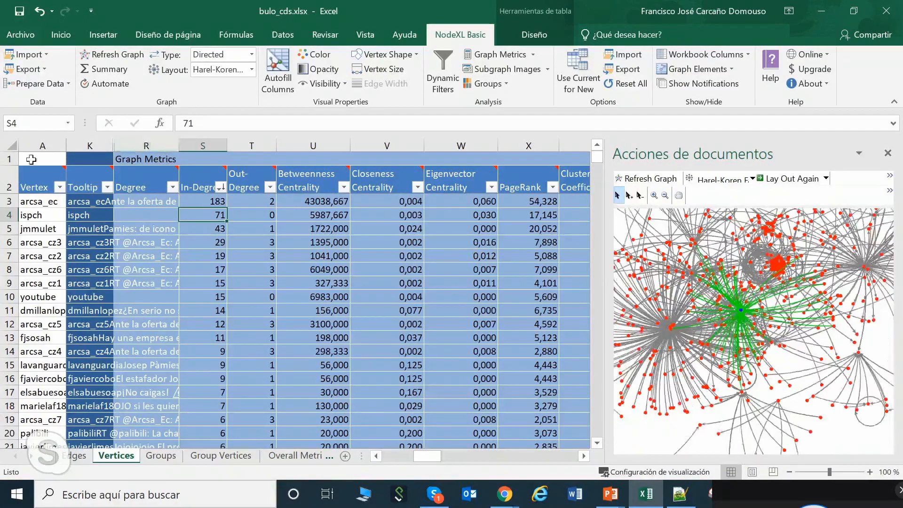
click(46, 217)
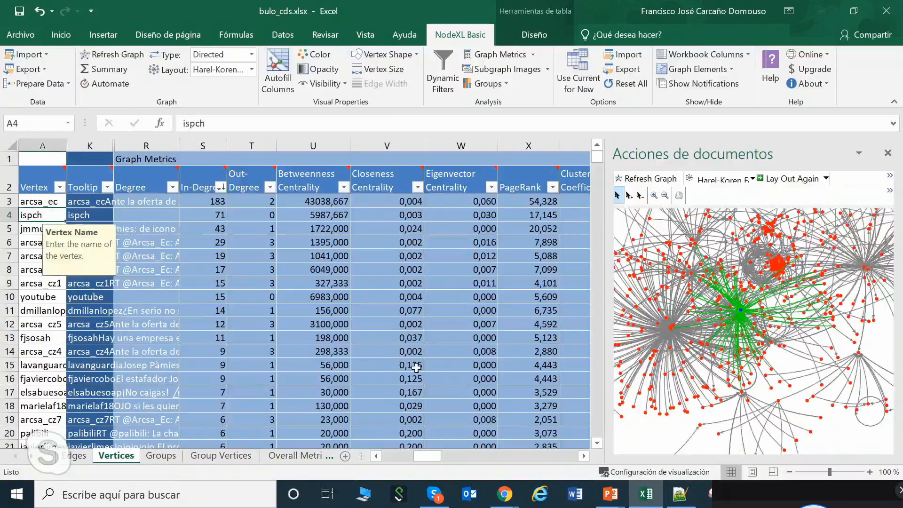
- Widen the Description column and highlight the opening words of the ispch account description in AI4 for reading
click(583, 456)
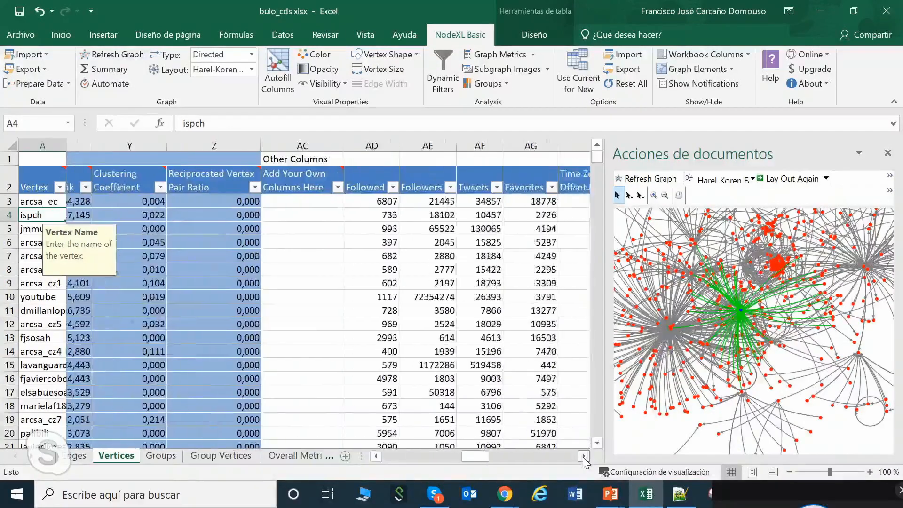
click(584, 456)
click(419, 214)
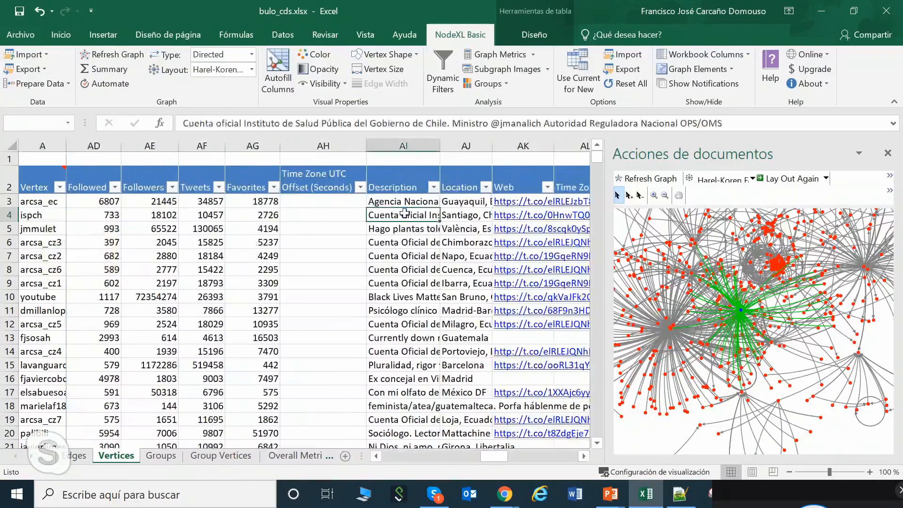
drag(440, 146, 511, 151)
click(181, 123)
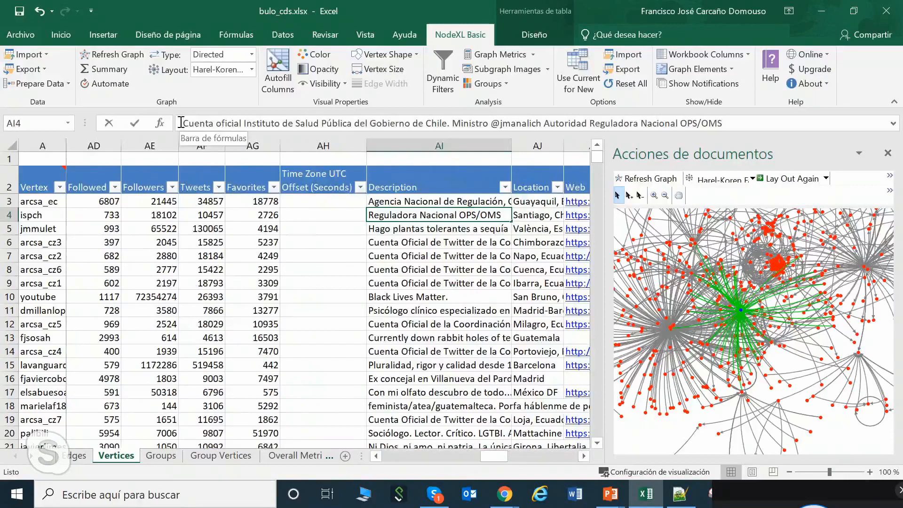
drag(181, 123, 372, 133)
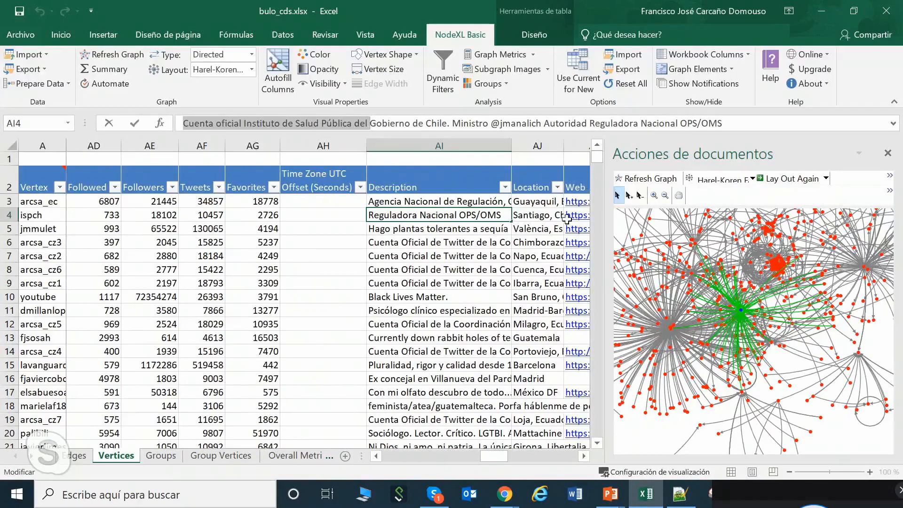
- Sort the vertices by Out-Degree from largest to smallest and select the top vertex in A3
drag(489, 454, 385, 456)
click(584, 456)
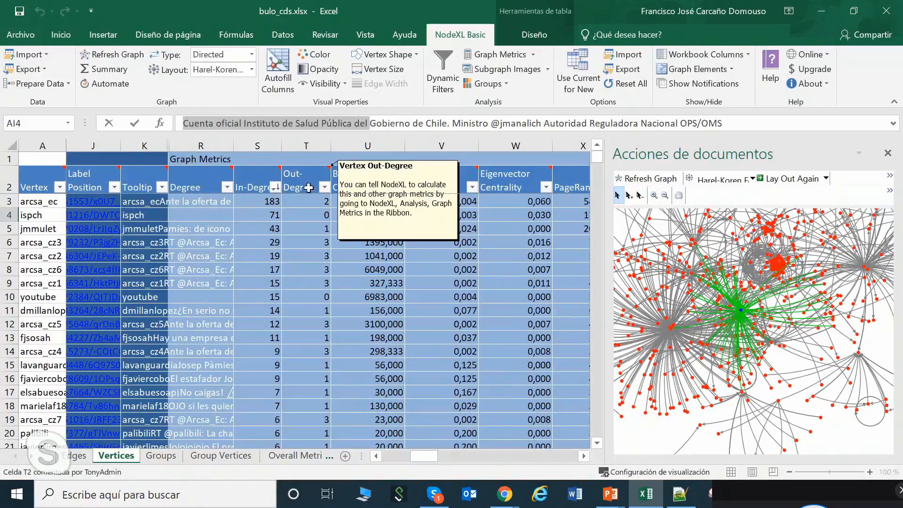
click(325, 187)
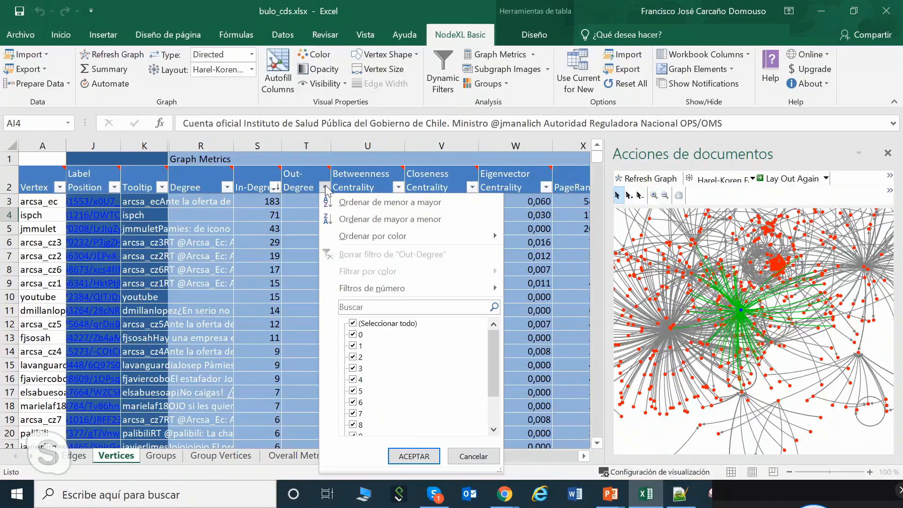
click(358, 219)
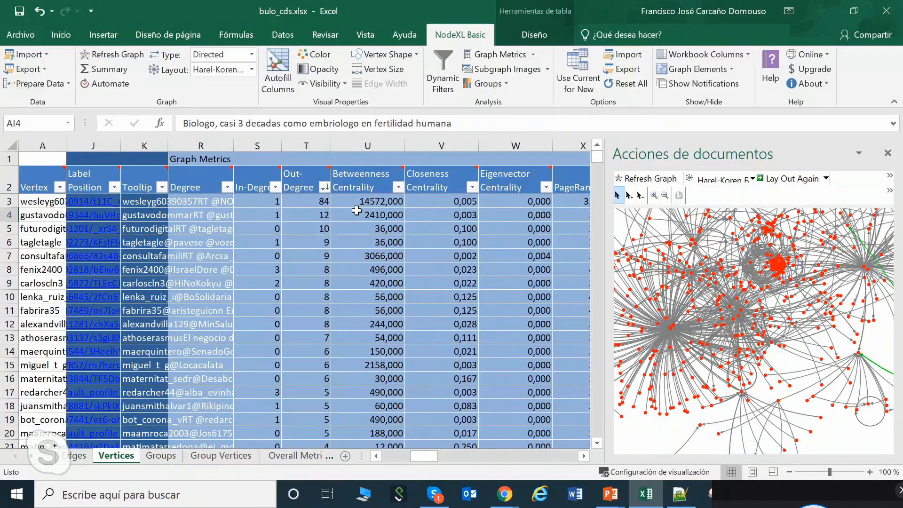
click(27, 202)
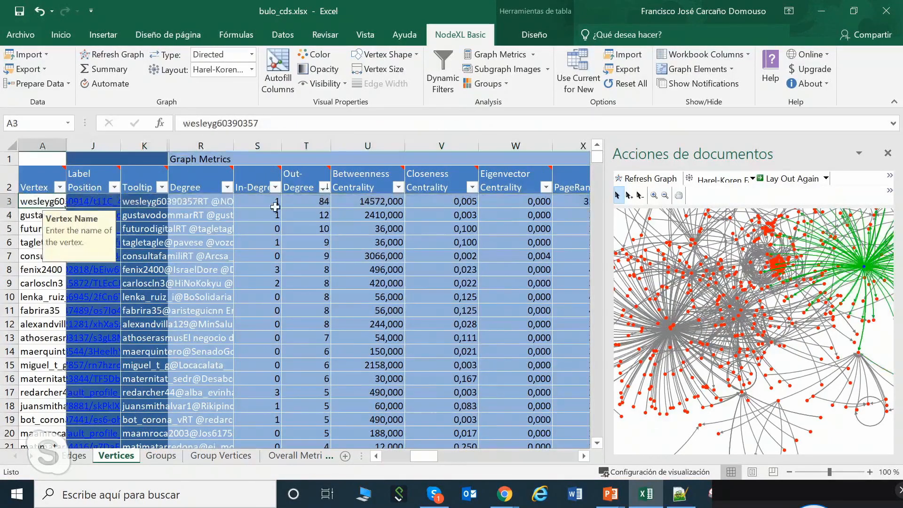
- Box-select the group of vertices beside the ispch hub in the network graph
drag(802, 315, 736, 356)
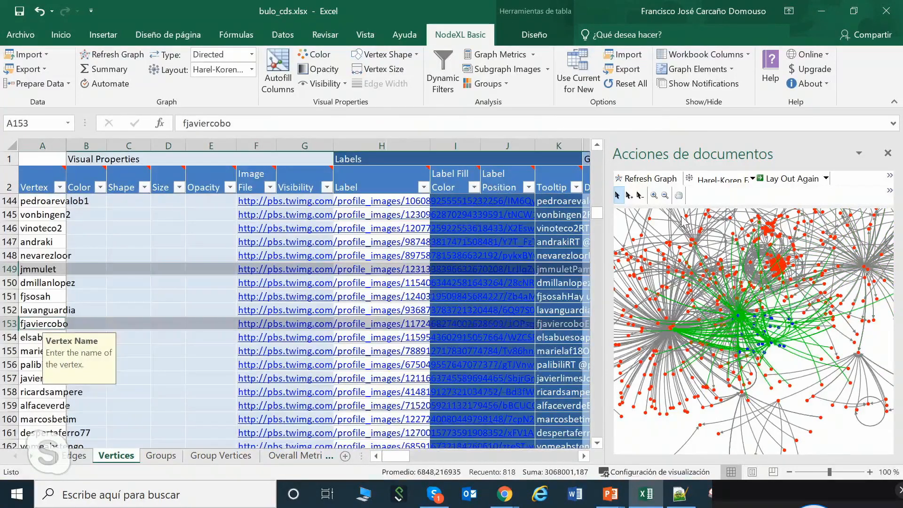
- Select the top-ranked vertex in A3 and inspect its highlighted hub and connections in the network graph
click(679, 198)
drag(597, 212, 590, 134)
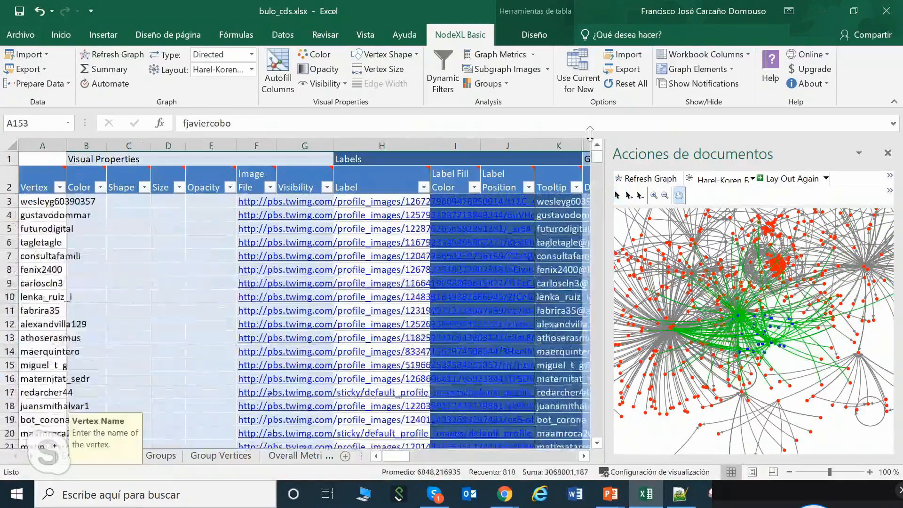
click(39, 201)
drag(887, 325, 798, 360)
scroll(800, 366, up, 3)
scroll(795, 411, down, 3)
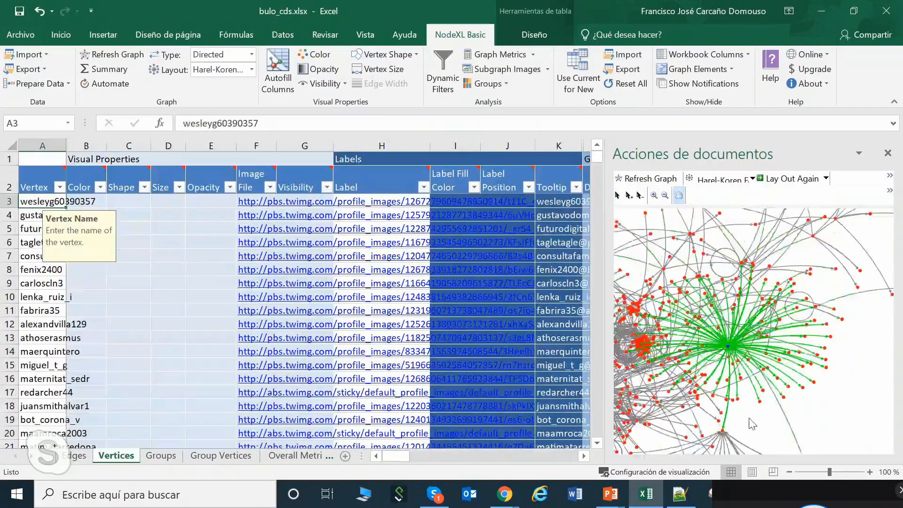
- Review the row 3 account's Tweets count and Joined Twitter Date among the Other Columns
click(585, 456)
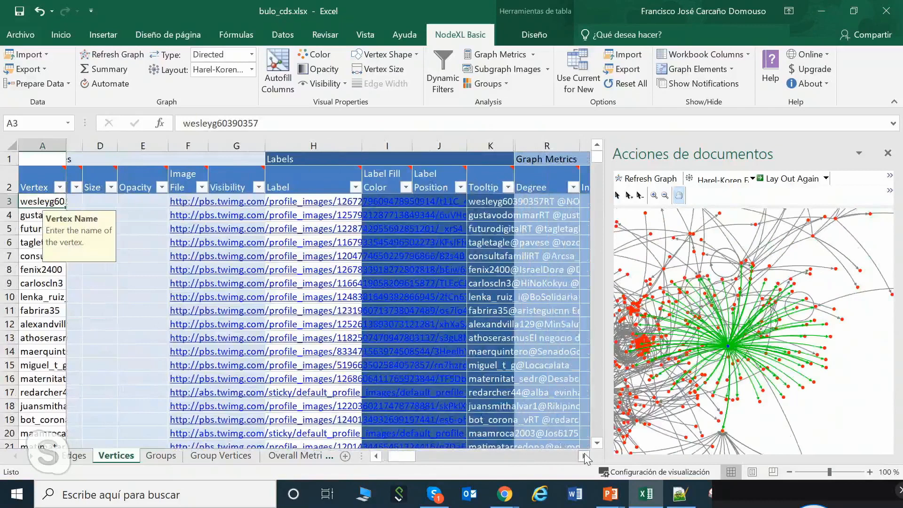
drag(584, 456, 584, 456)
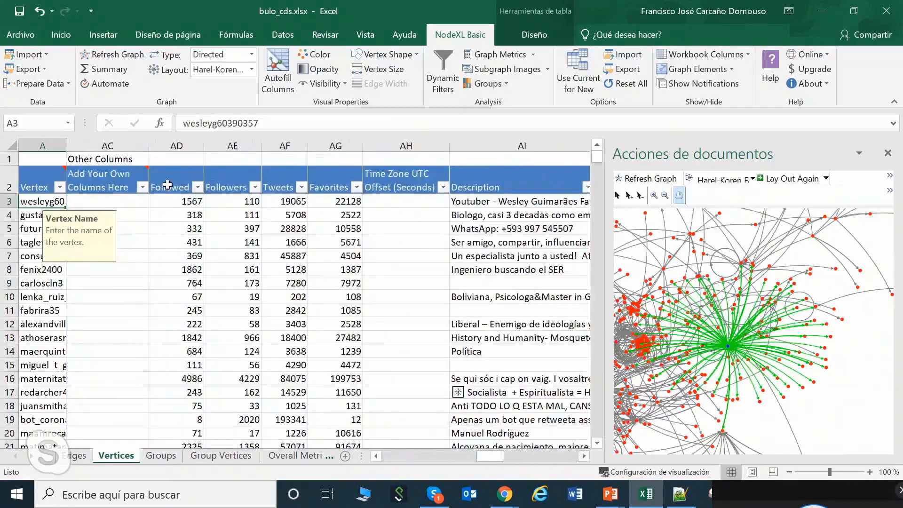
click(290, 204)
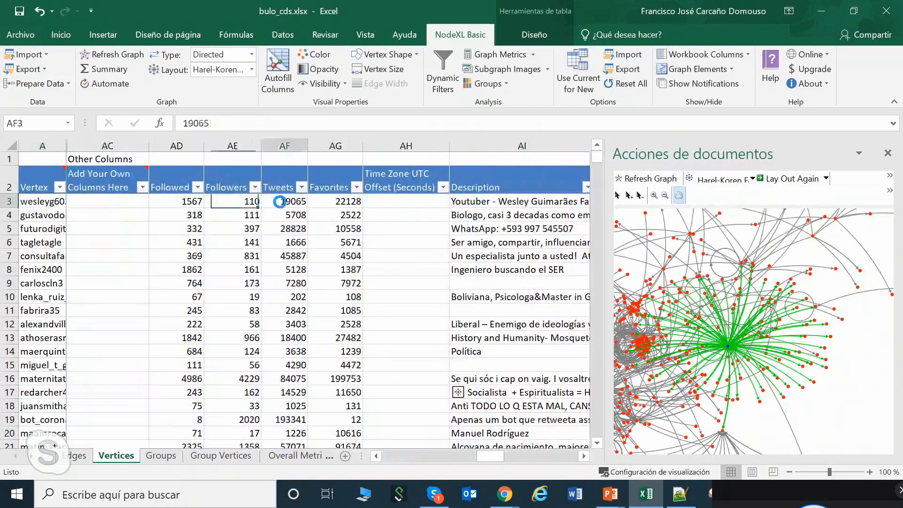
drag(587, 457, 589, 459)
click(534, 205)
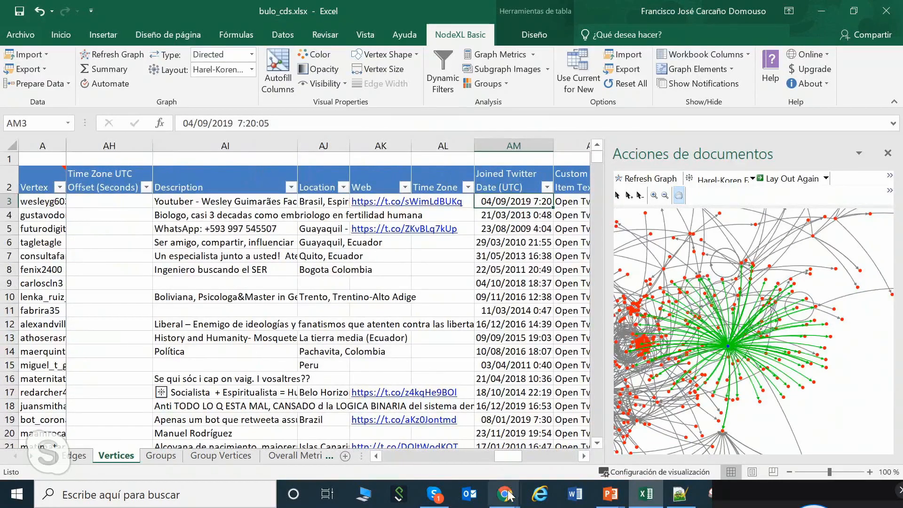
click(376, 456)
drag(377, 456, 376, 456)
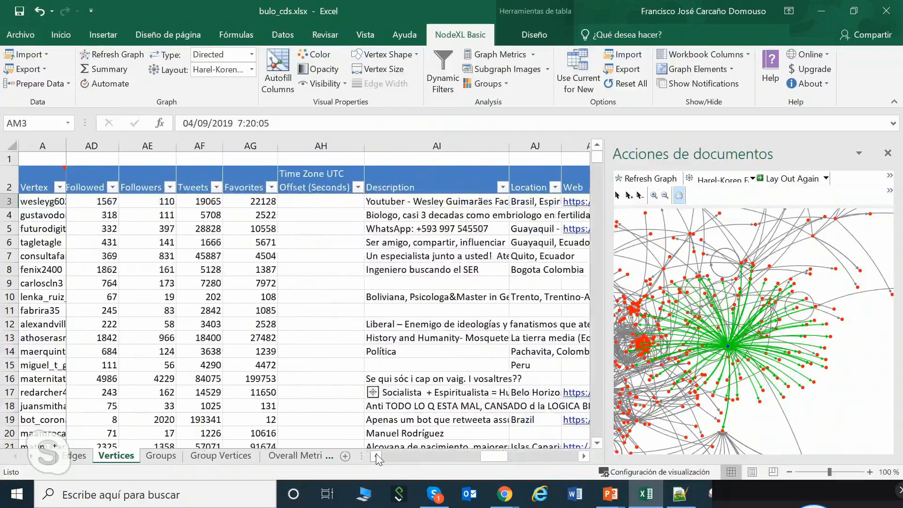
click(202, 201)
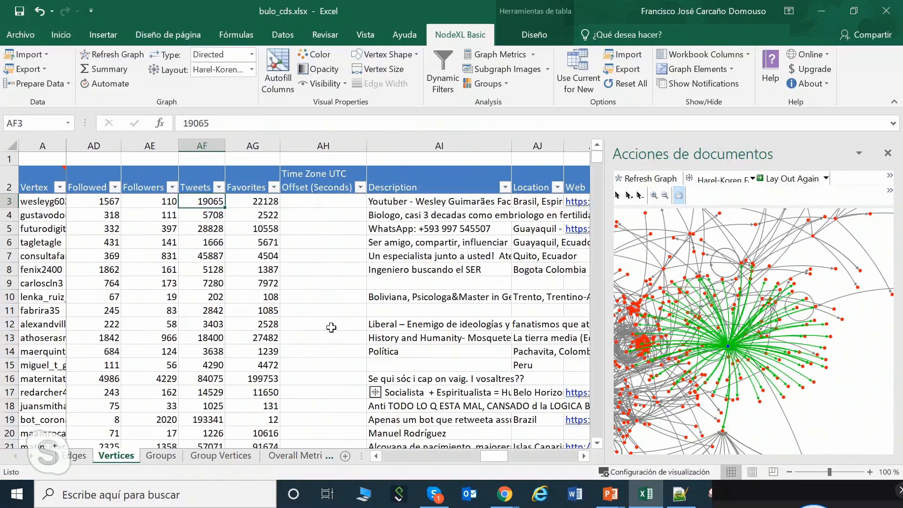
- Compare the Out-Degree cells T3 and T4 and locate the row 4 vertex in the graph
drag(493, 459, 453, 459)
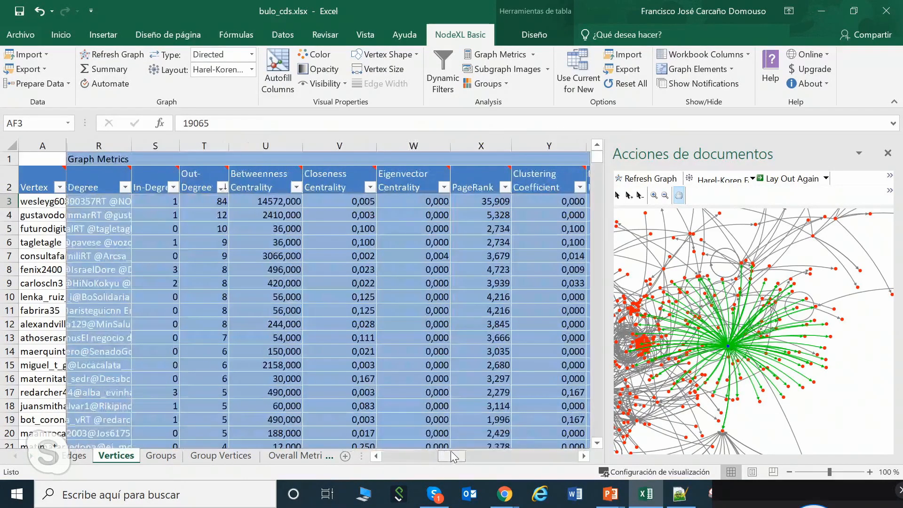
click(207, 201)
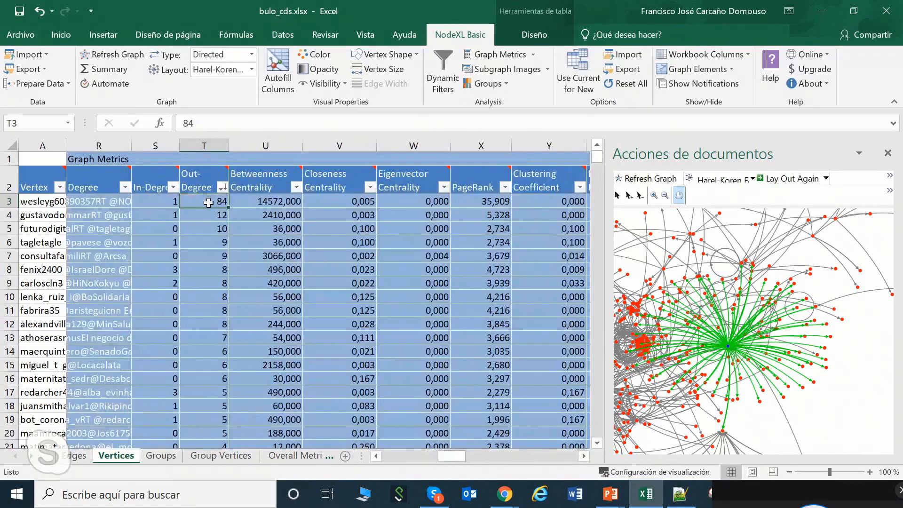
click(212, 214)
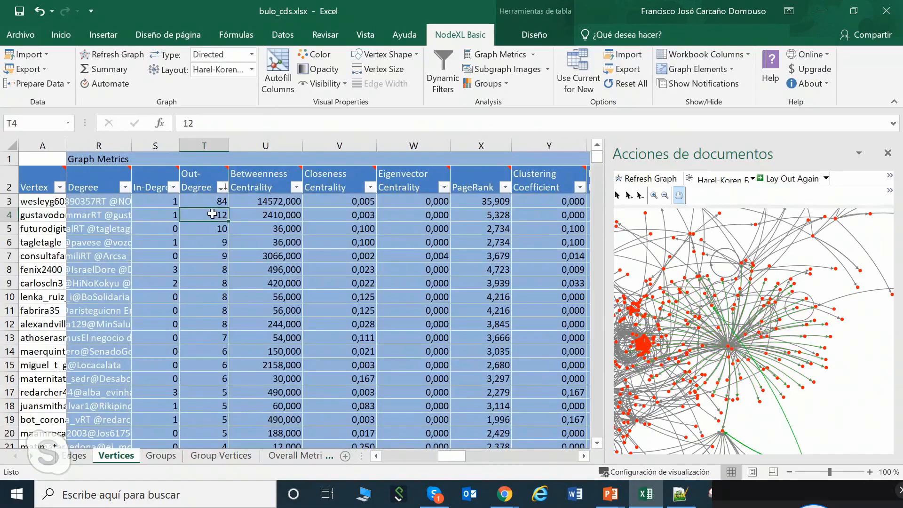
scroll(825, 330, down, 4)
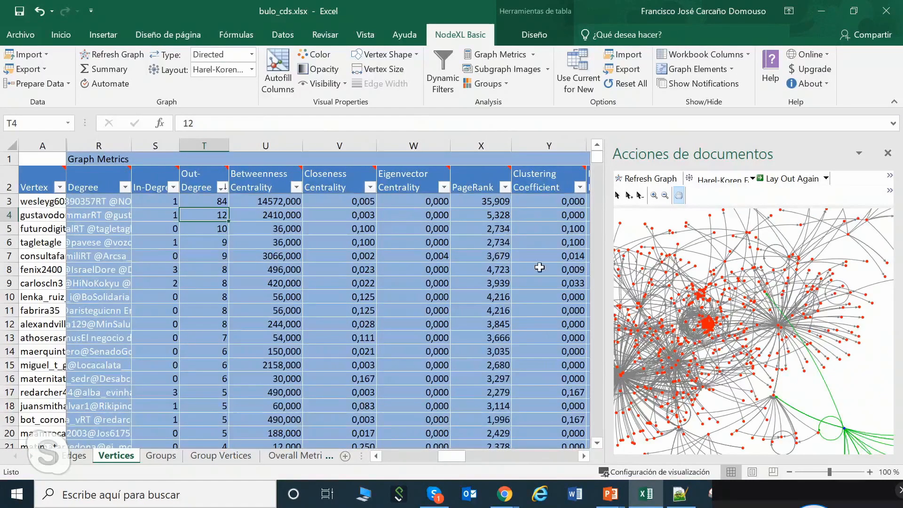
- Filter Joined Twitter Date (UTC) to show only accounts created in marzo, abril, mayo and junio of 2020
click(584, 456)
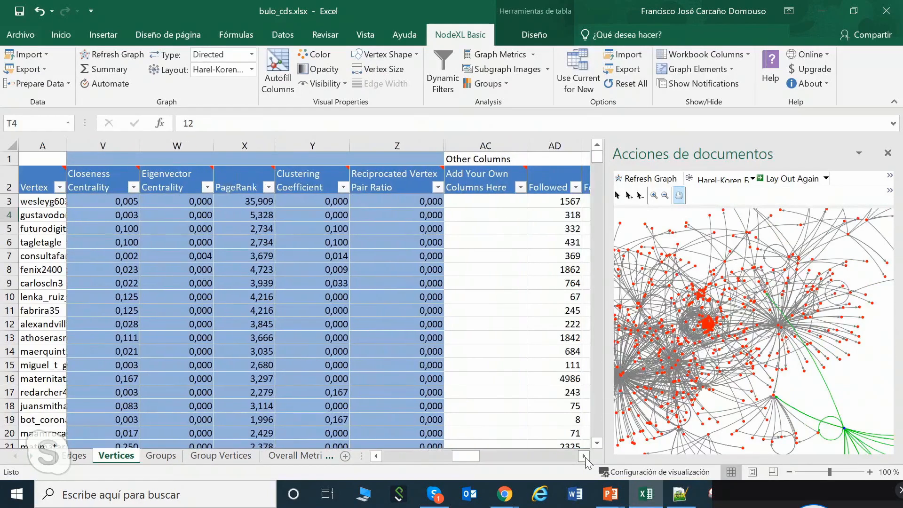
click(584, 456)
click(584, 456)
click(584, 456)
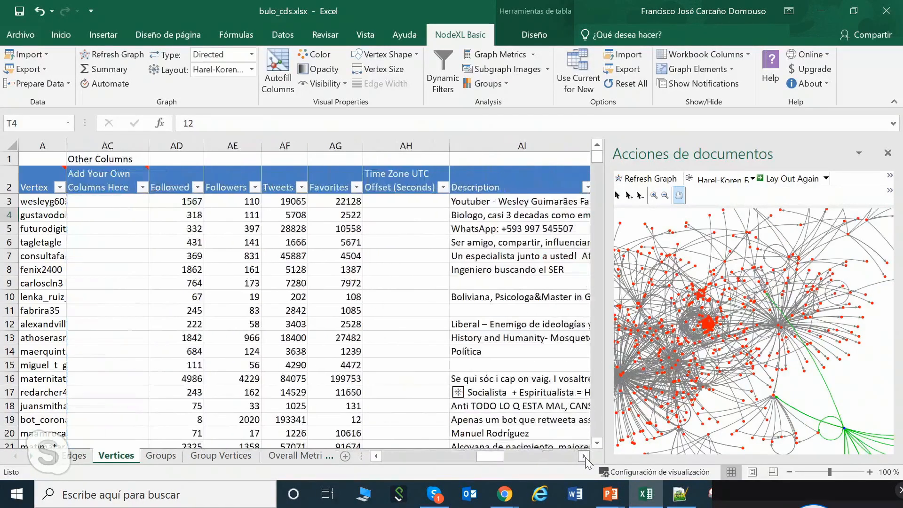
click(584, 456)
click(584, 456)
click(584, 456)
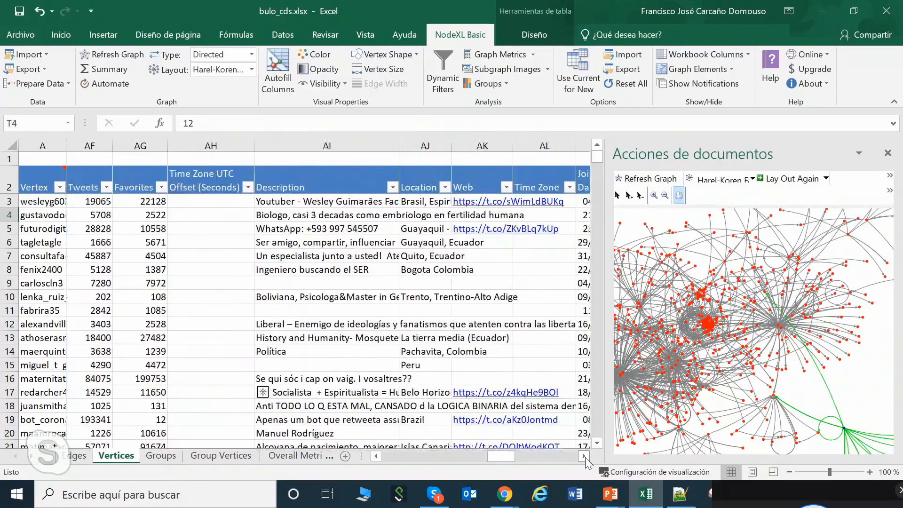
click(584, 456)
click(585, 456)
click(584, 456)
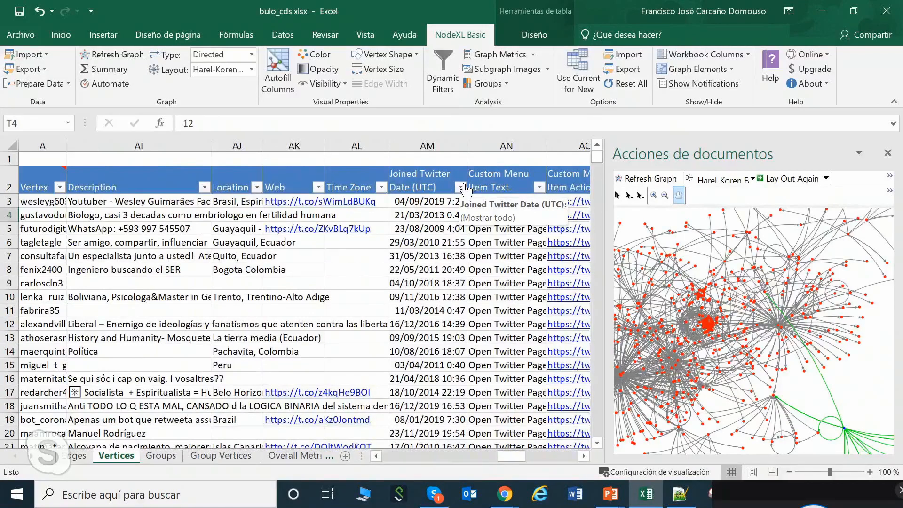
click(460, 187)
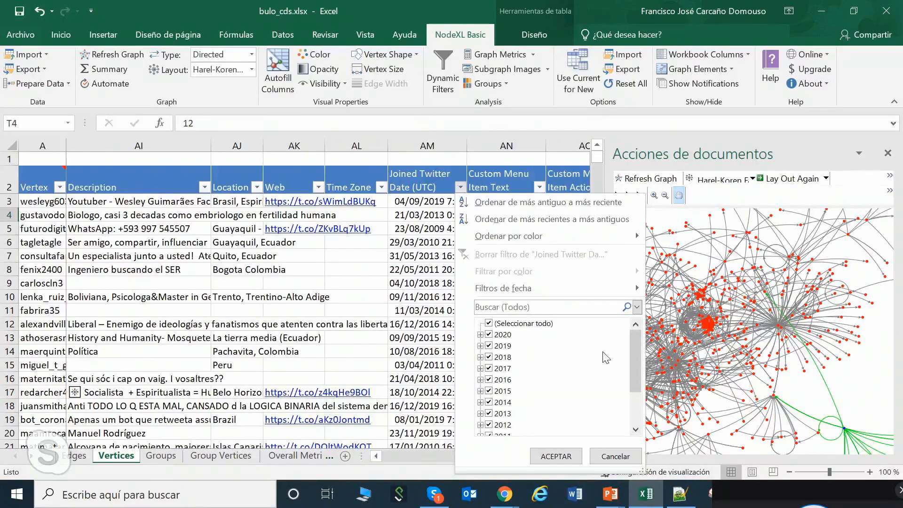
click(480, 334)
click(489, 324)
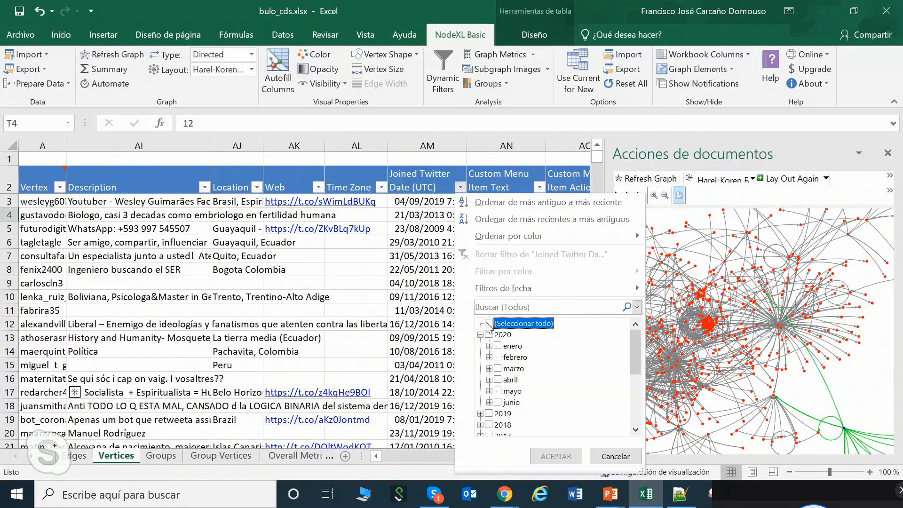
click(497, 369)
click(497, 379)
click(498, 391)
click(498, 402)
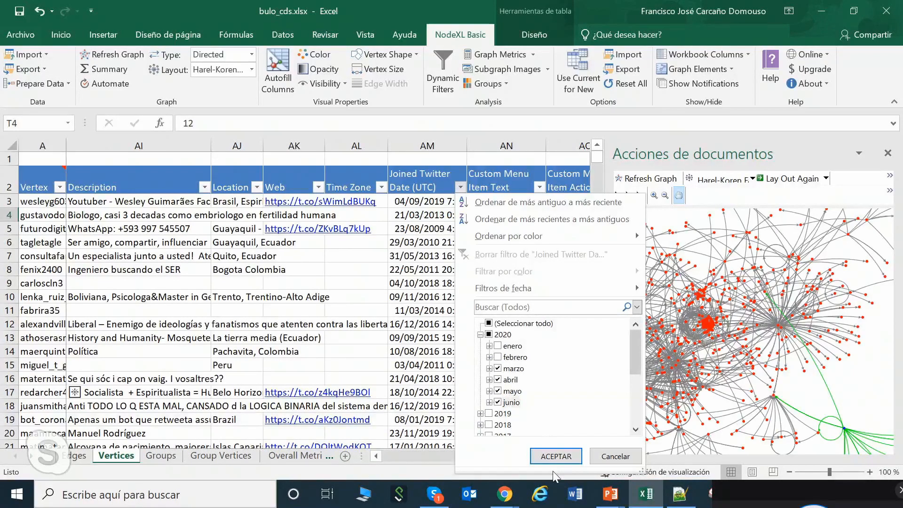
click(550, 455)
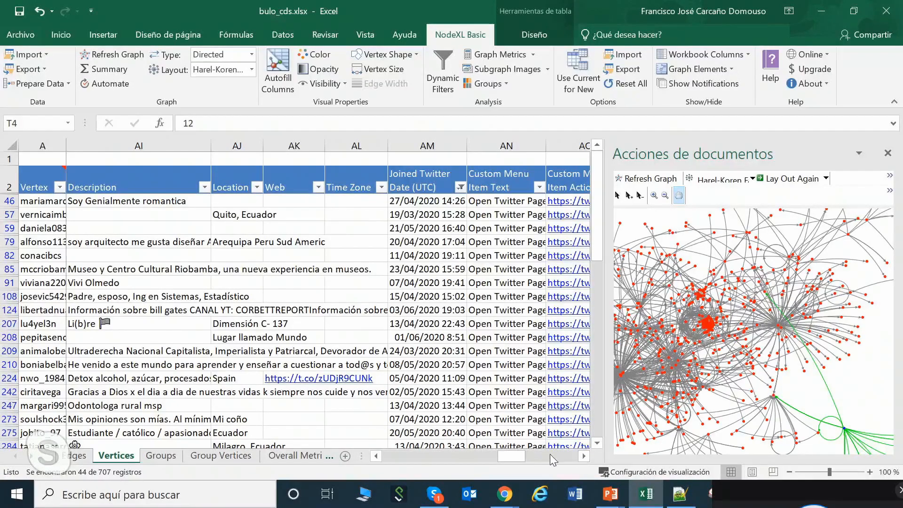
- Examine the Out-Degree values of the filtered accounts, starting from T46
drag(506, 456, 417, 456)
mouse_move(457, 188)
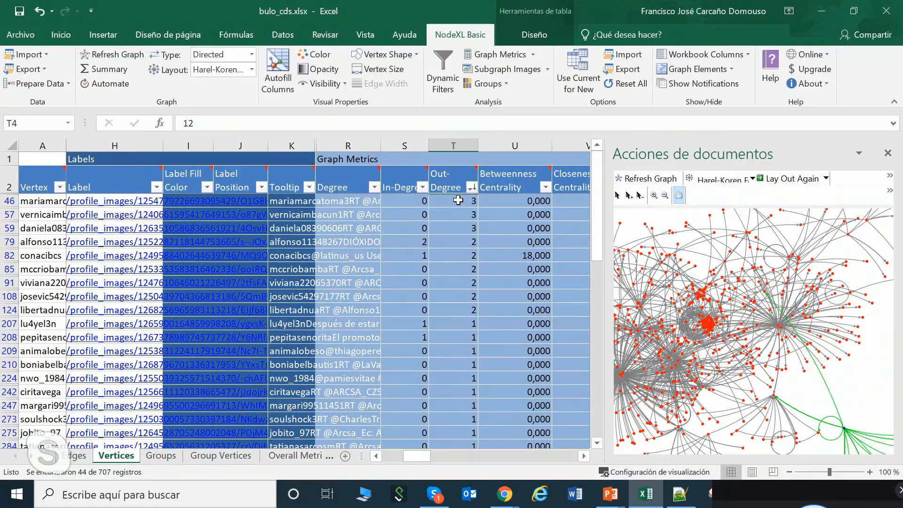
click(458, 200)
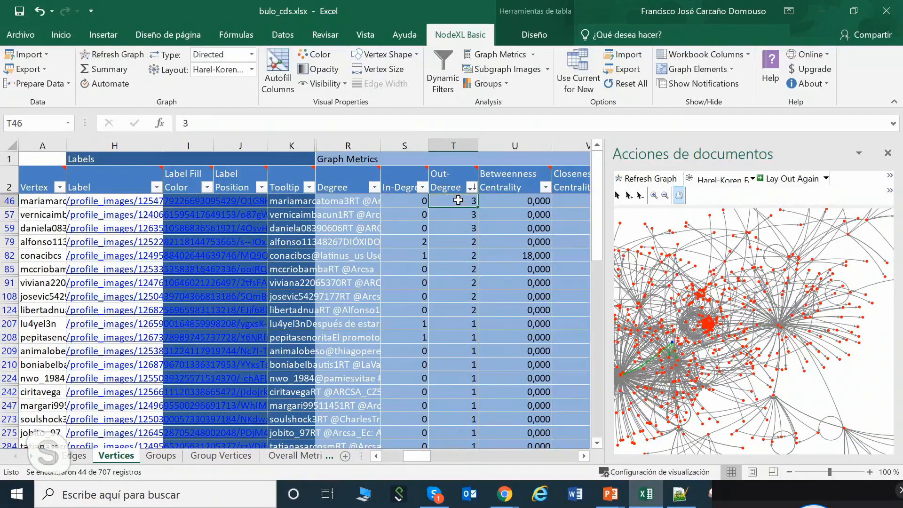
drag(458, 202, 459, 279)
mouse_move(459, 197)
mouse_down()
mouse_move(460, 306)
mouse_move(460, 201)
mouse_up()
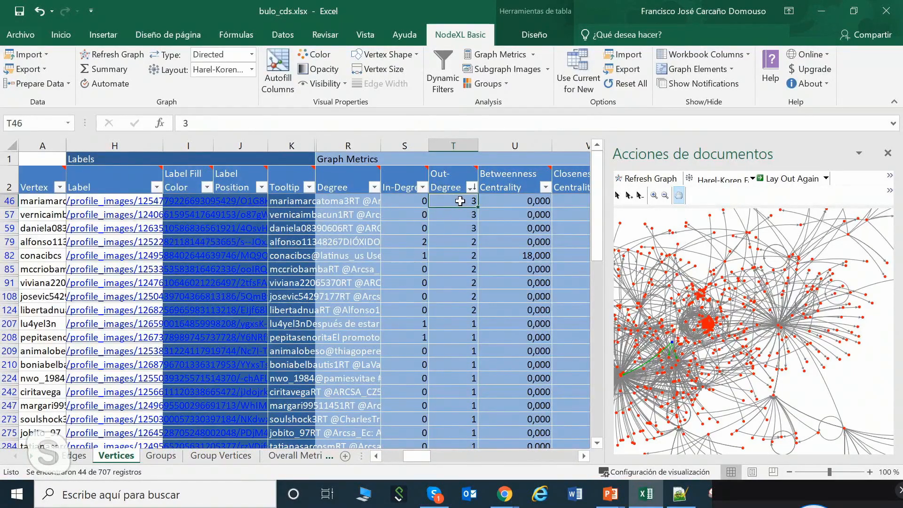
- Select the vertex in A46 and examine its highlighted connections in an enlarged view of the graph
click(47, 202)
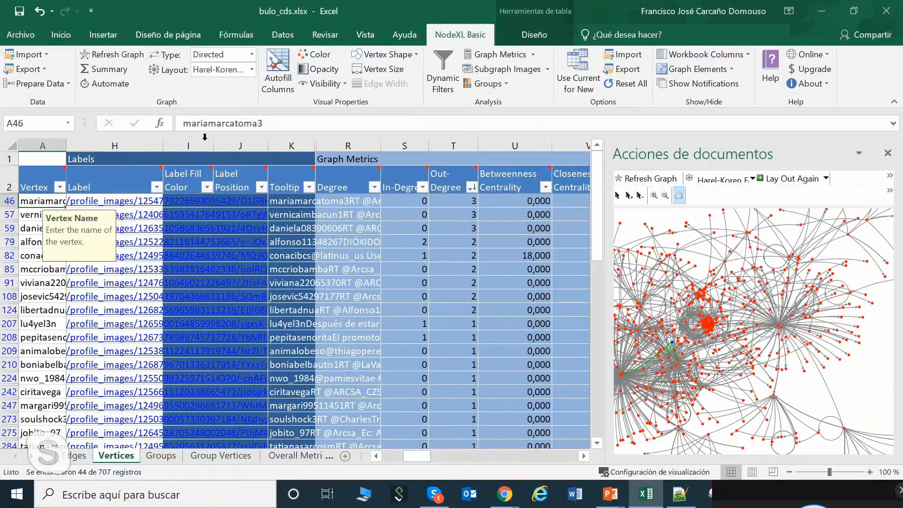
scroll(712, 392, up, 1)
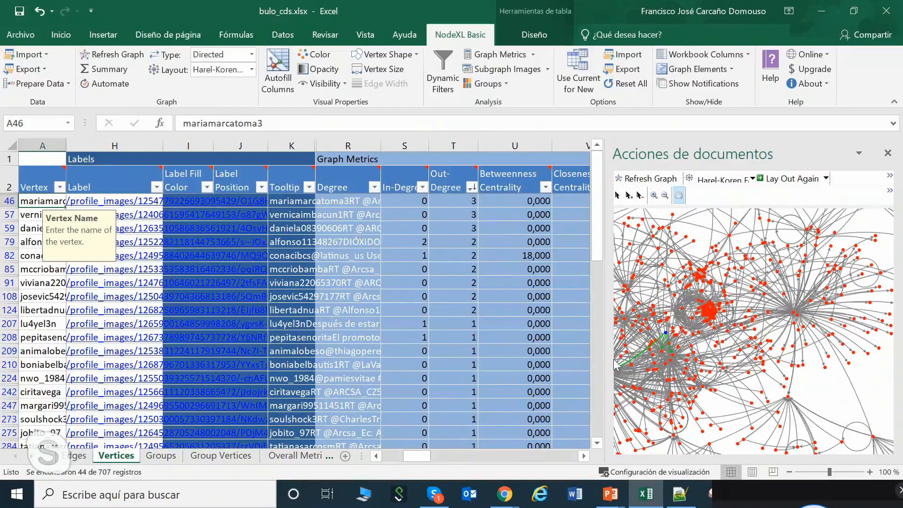
drag(608, 347, 476, 325)
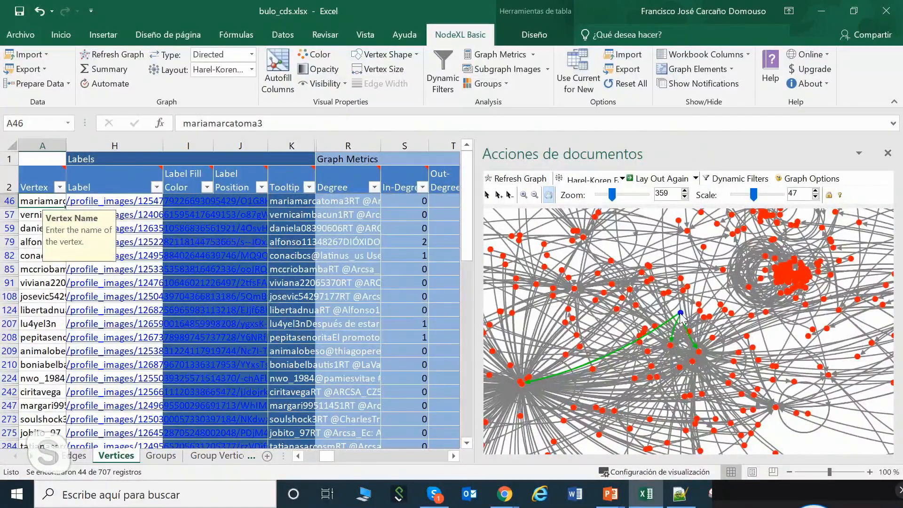
mouse_move(682, 316)
drag(476, 234, 669, 227)
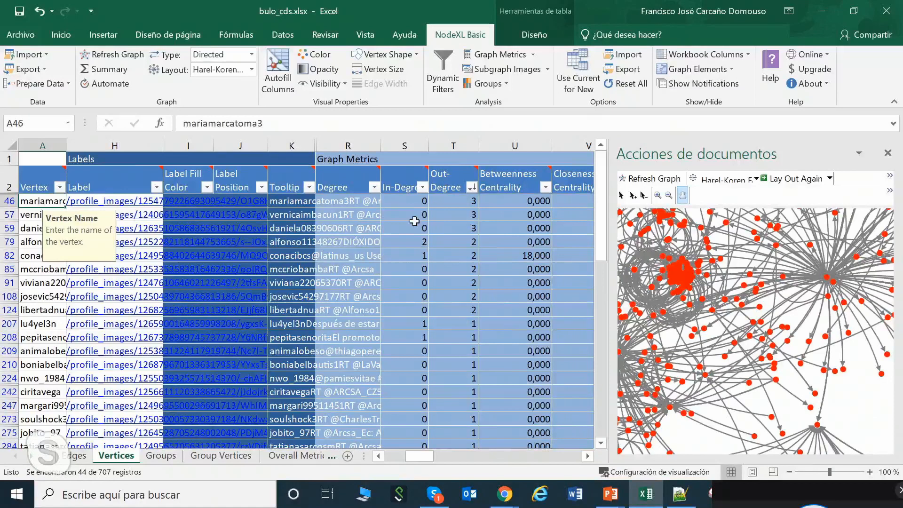
- Sort the filtered accounts by Tweets from largest to smallest and select the top value in AF46
click(588, 460)
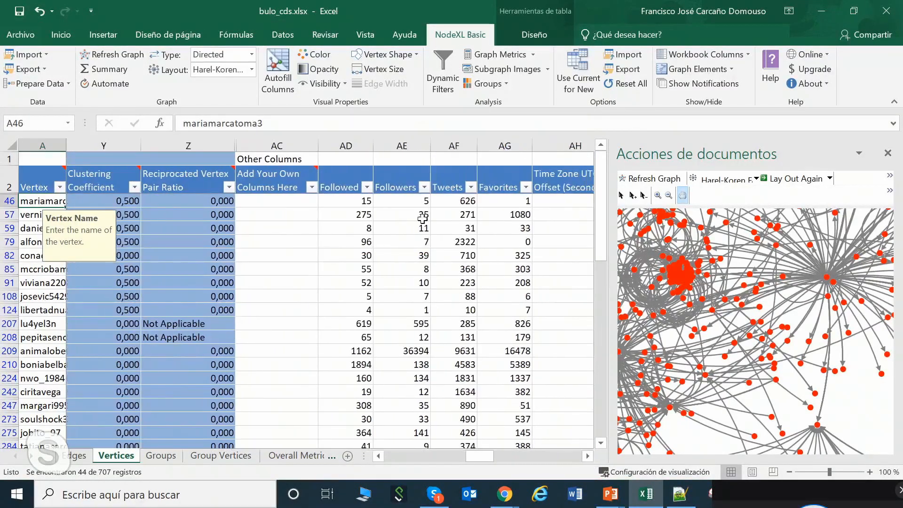
click(471, 187)
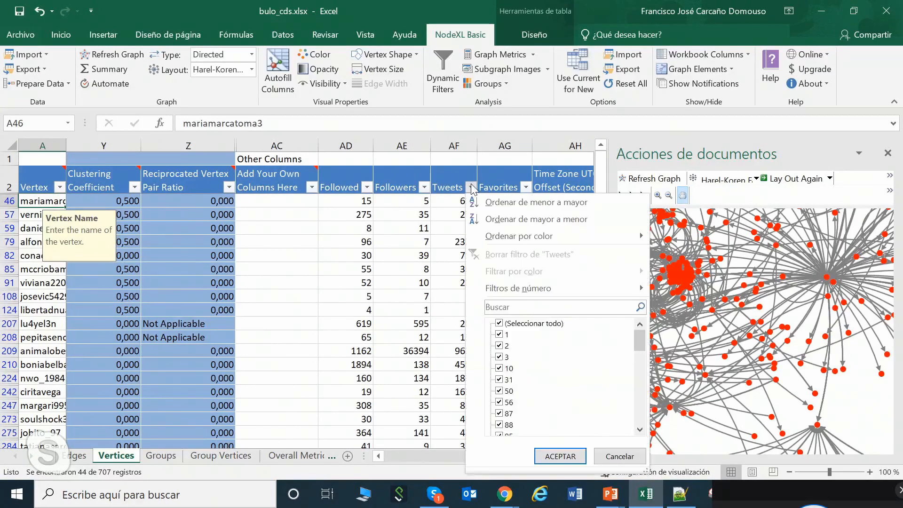
click(522, 220)
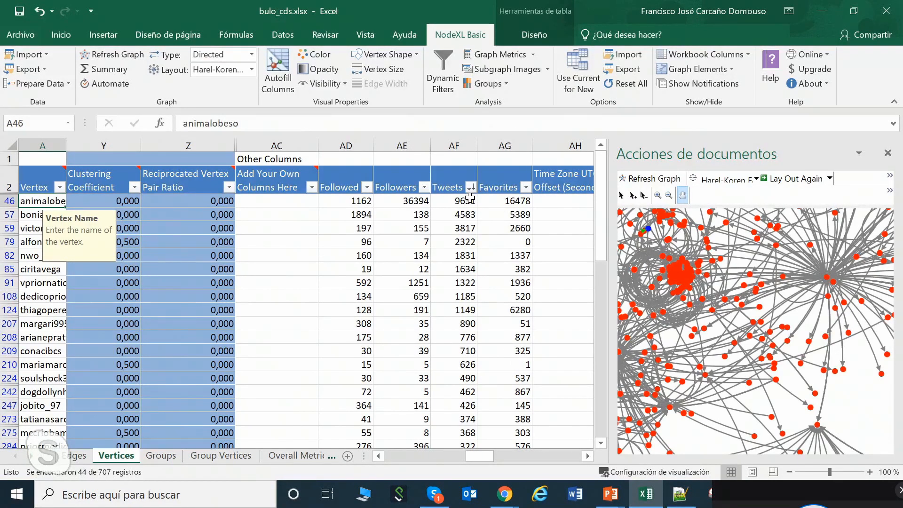
click(470, 198)
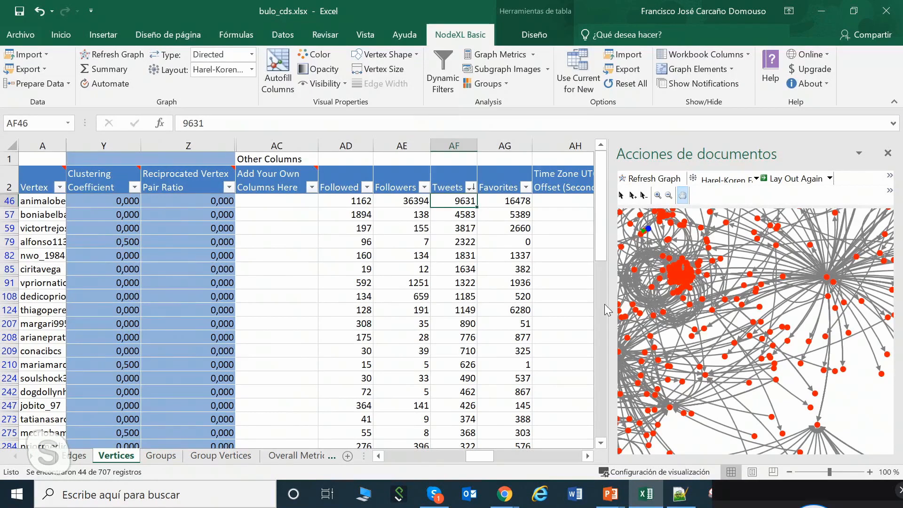
- Inspect the selected row 46 vertex's connections up close in the graph and check its account description
drag(612, 306, 546, 305)
scroll(692, 254, up, 3)
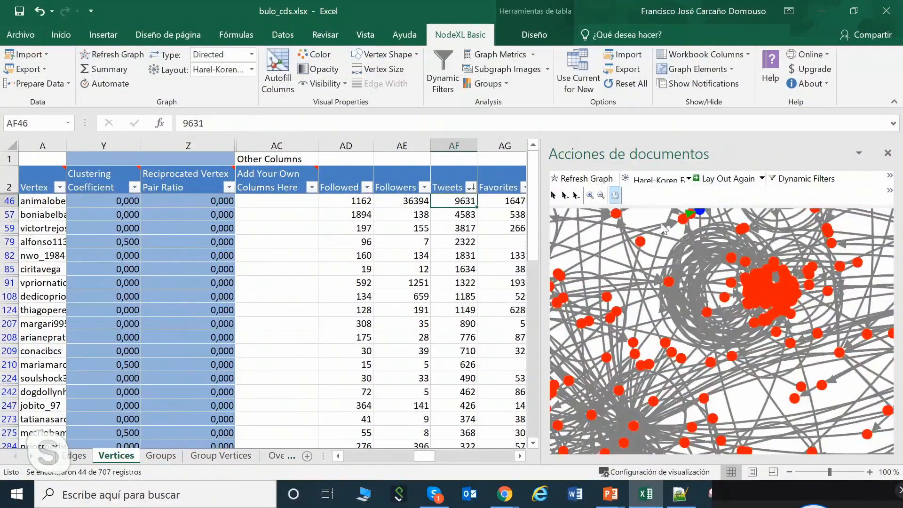
drag(681, 219, 674, 364)
scroll(676, 327, up, 2)
mouse_move(702, 373)
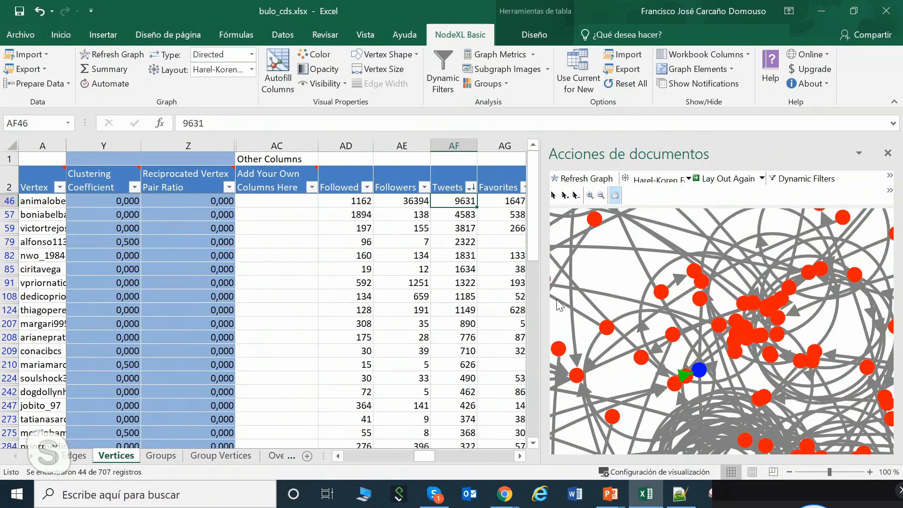
click(519, 456)
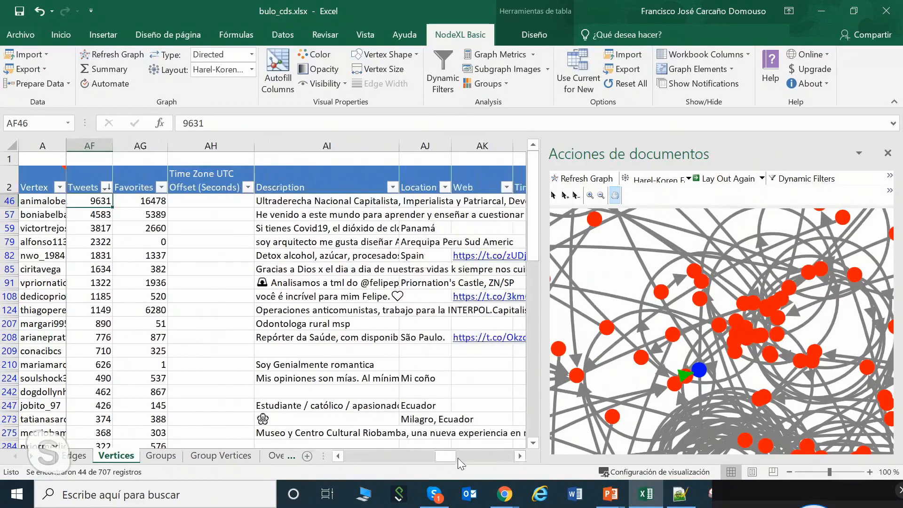
drag(436, 459, 355, 459)
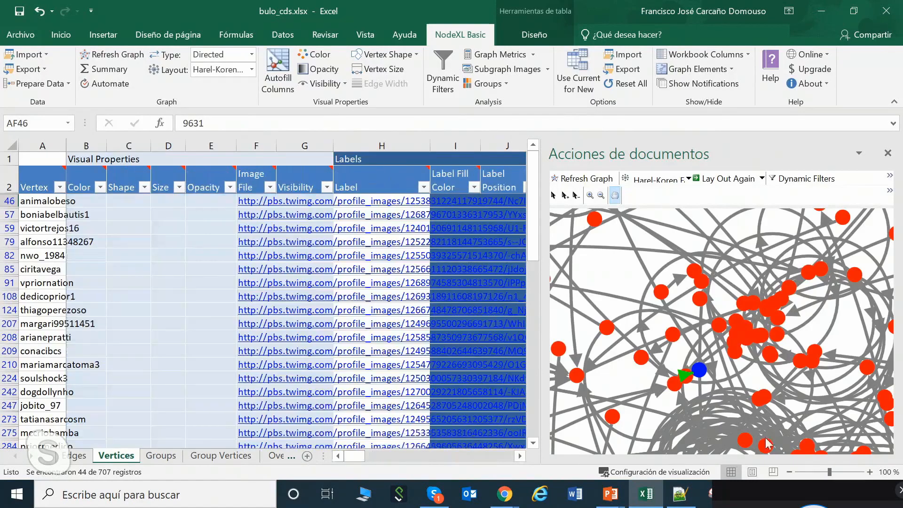
- Set the Vertices sheet's display zoom to 70%
click(790, 472)
click(791, 473)
click(791, 473)
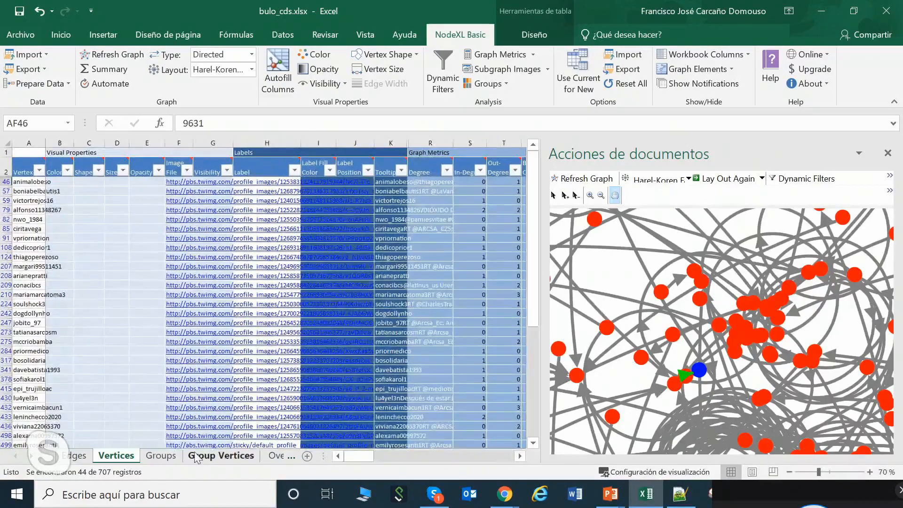
- Select cell A3 on the Edges sheet and widen the graph pane, with the graph zoomed out to 177
click(75, 456)
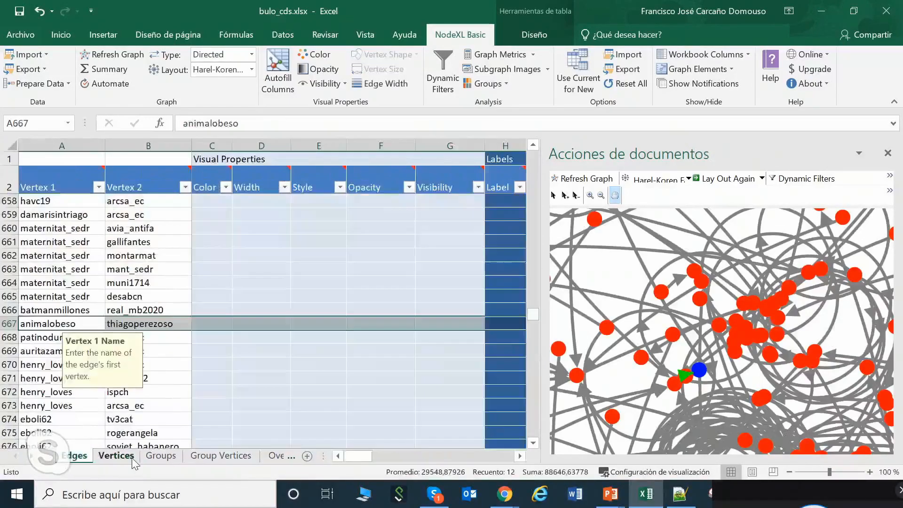
drag(533, 314, 533, 127)
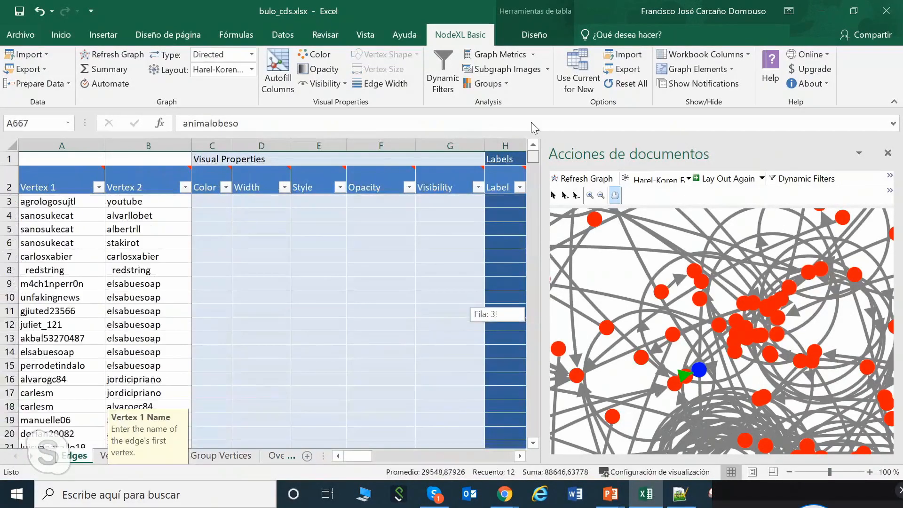
click(82, 202)
scroll(670, 272, down, 3)
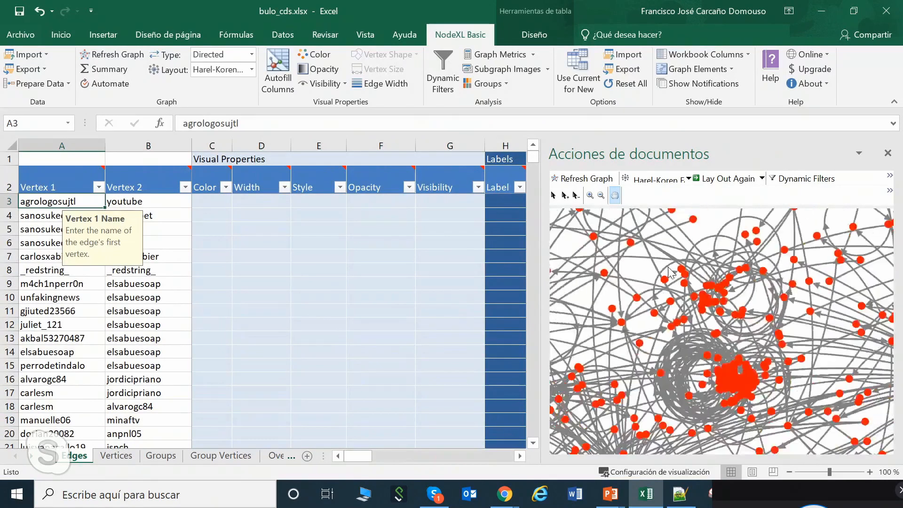
drag(545, 281, 467, 282)
scroll(726, 295, down, 3)
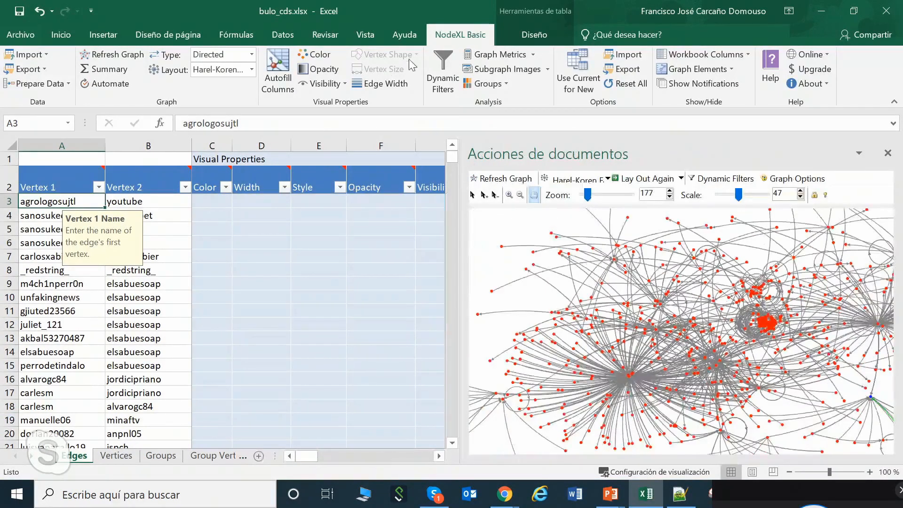
- Try grouping the vertices by the Location attribute as categories, and remove all the resulting groups
click(475, 87)
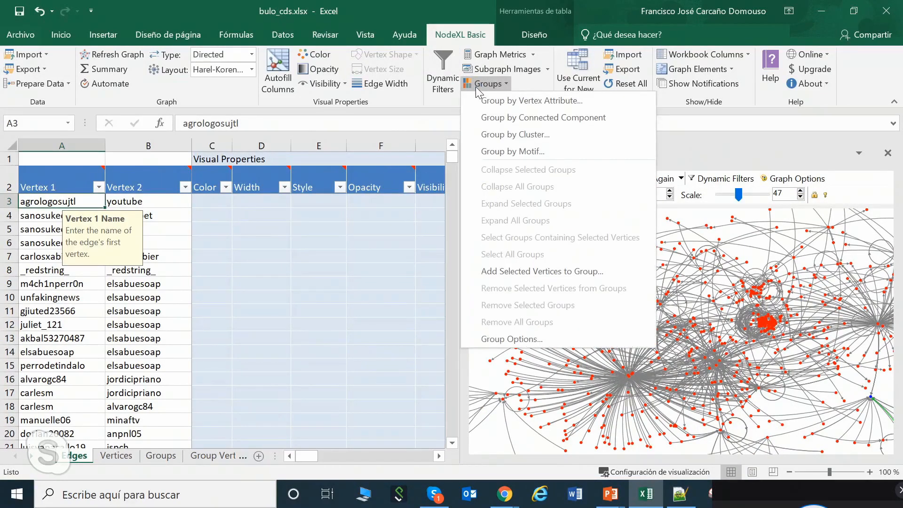
click(533, 100)
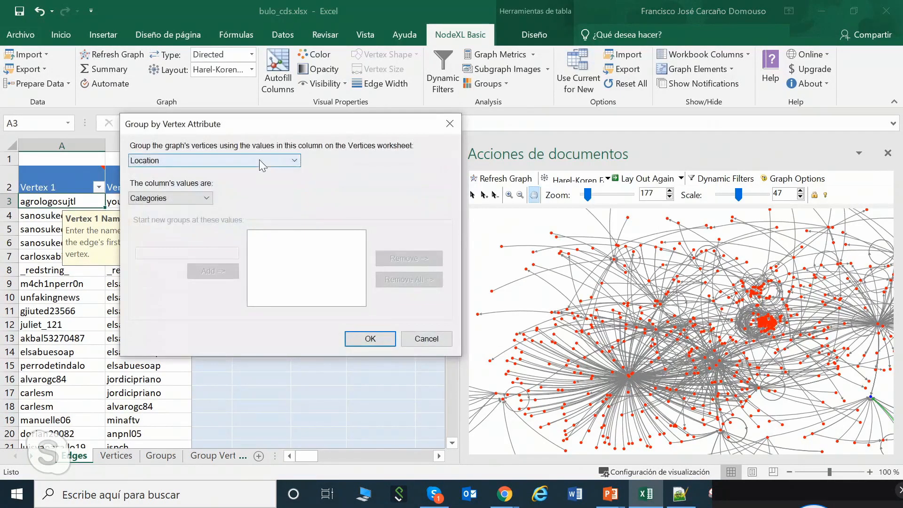
click(260, 161)
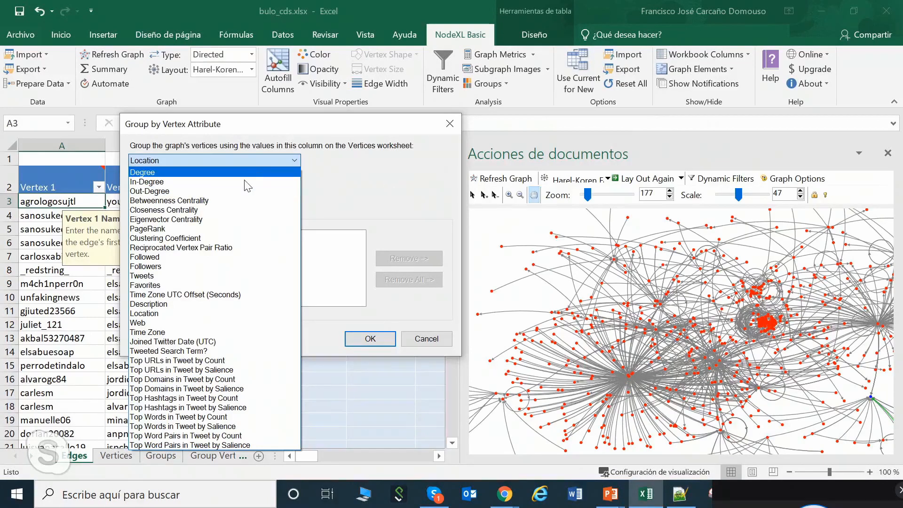
click(206, 314)
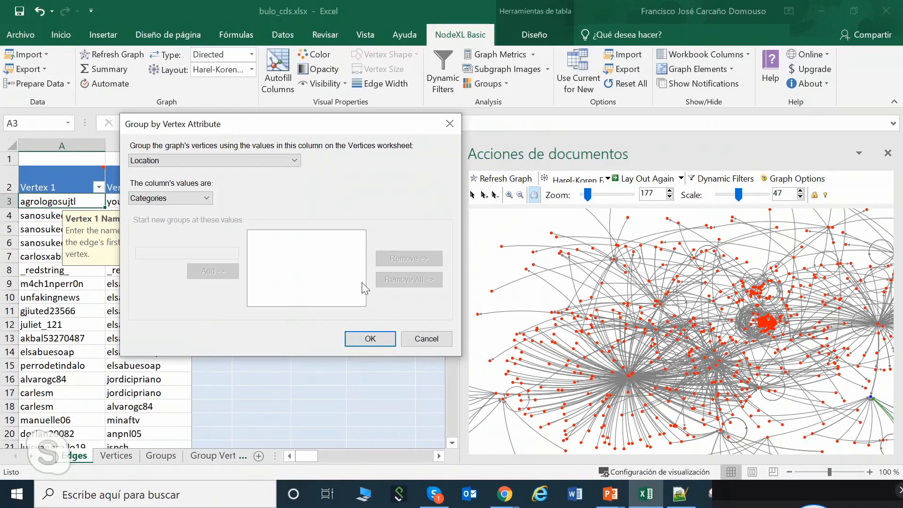
click(380, 346)
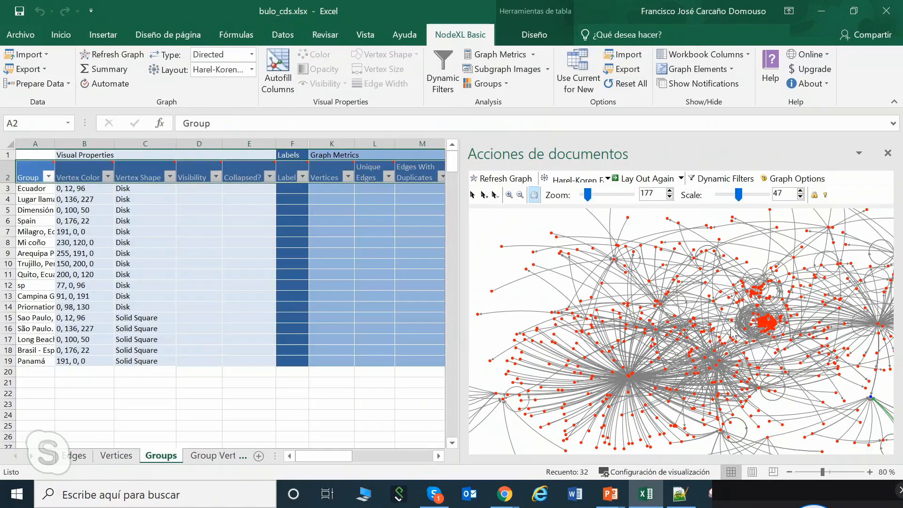
click(503, 178)
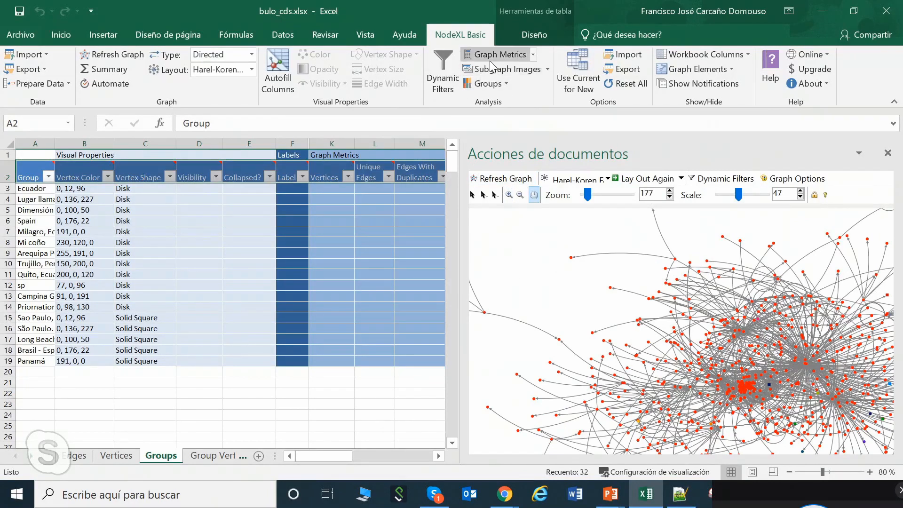
click(489, 84)
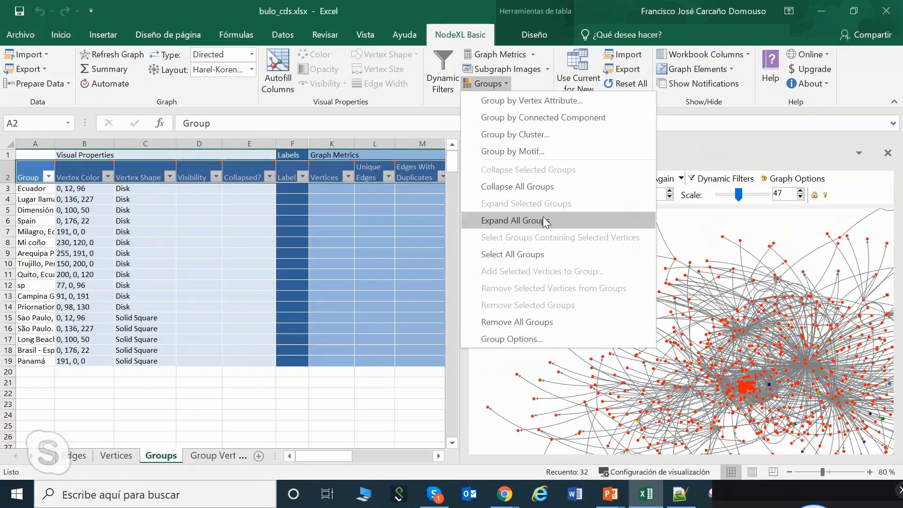
click(534, 322)
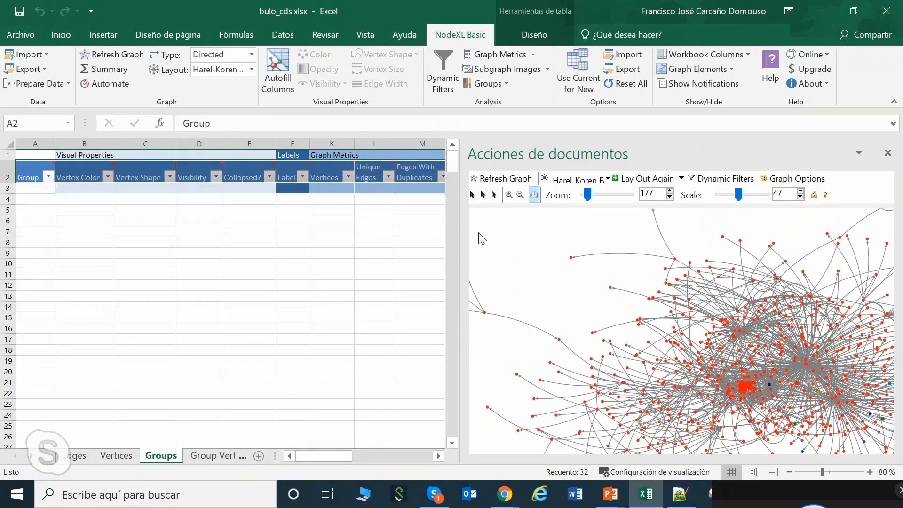
- Look through the Edges sheet's columns as far as In-Reply-To Tweet ID to check for active filters
click(75, 456)
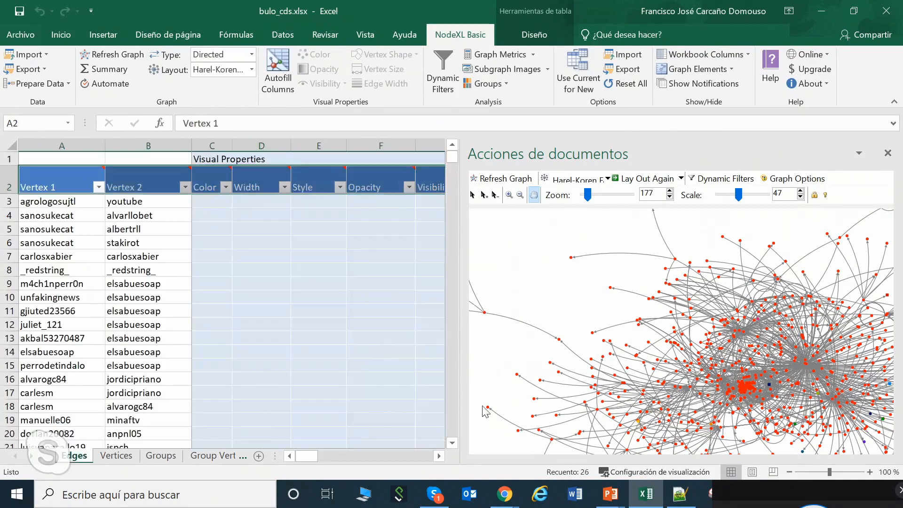
click(439, 456)
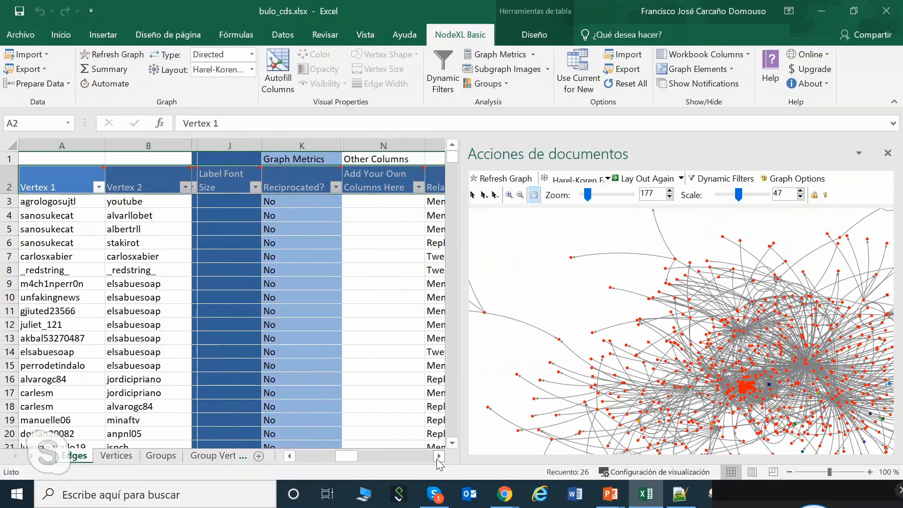
click(438, 456)
click(439, 455)
click(439, 456)
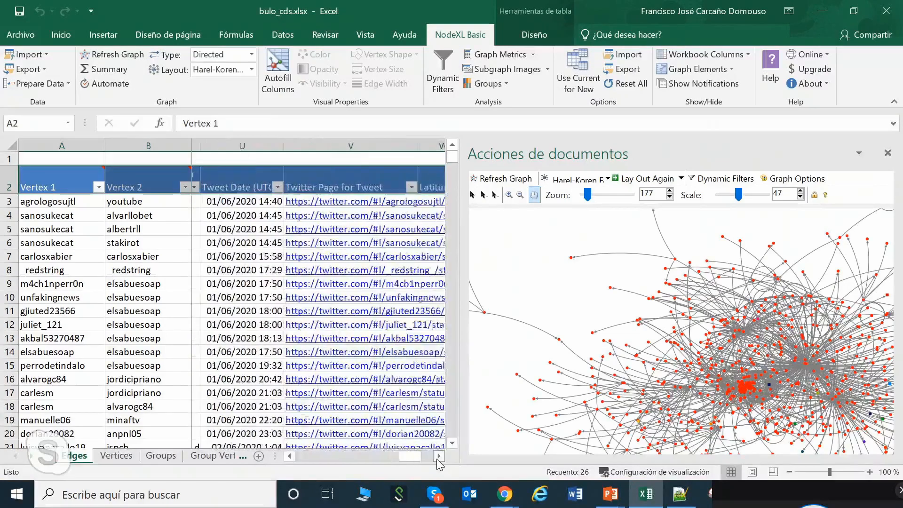
click(439, 456)
click(439, 456)
- Clear the Joined Twitter Date (UTC) filter on the Vertices sheet to show all accounts
key(ctrl+Page_Down)
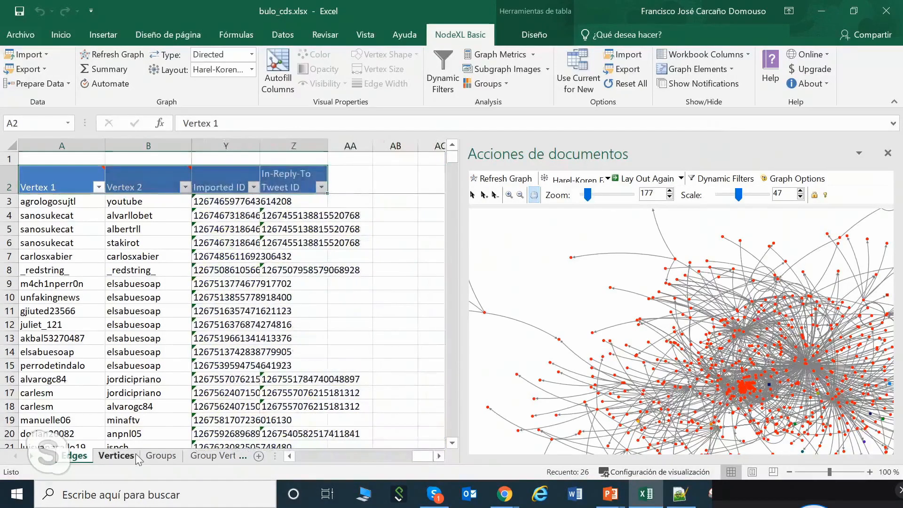
click(439, 456)
click(439, 456)
click(439, 456)
click(439, 456)
click(439, 456)
click(439, 456)
click(438, 456)
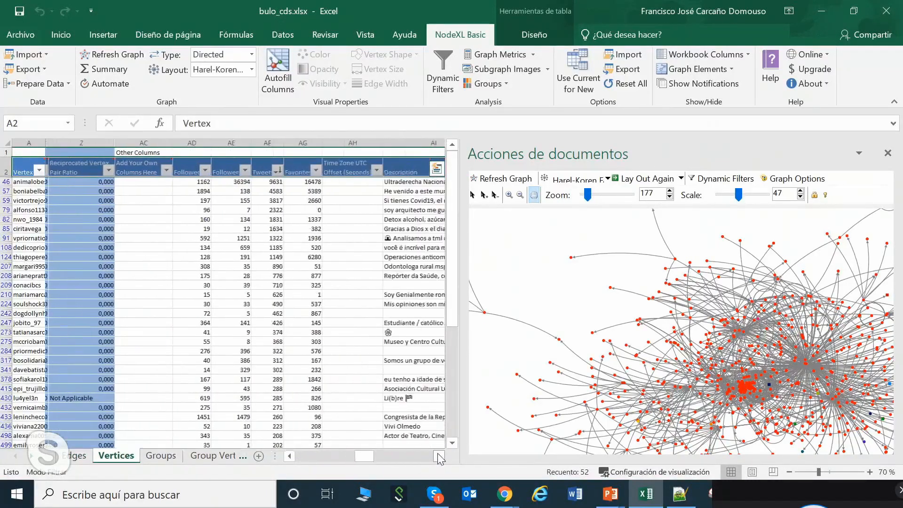
click(439, 456)
click(439, 456)
click(439, 455)
click(438, 456)
click(438, 456)
click(439, 456)
click(439, 456)
click(320, 169)
click(348, 306)
click(415, 440)
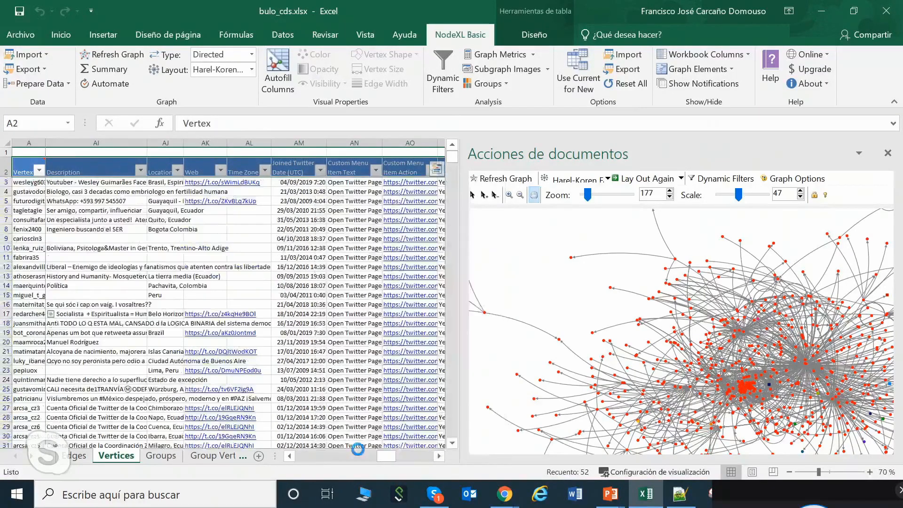
- Group the vertices by the Location column with its values as categories, and refresh the graph
click(161, 455)
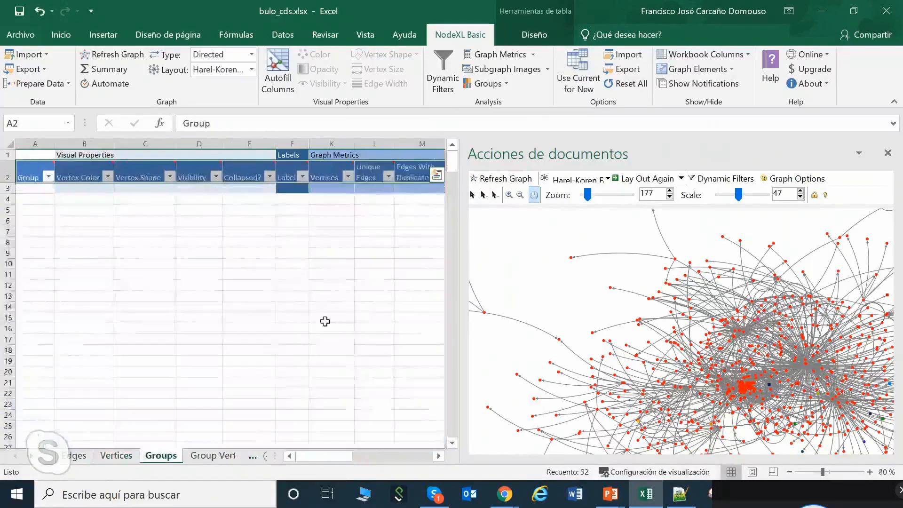
click(485, 84)
click(509, 106)
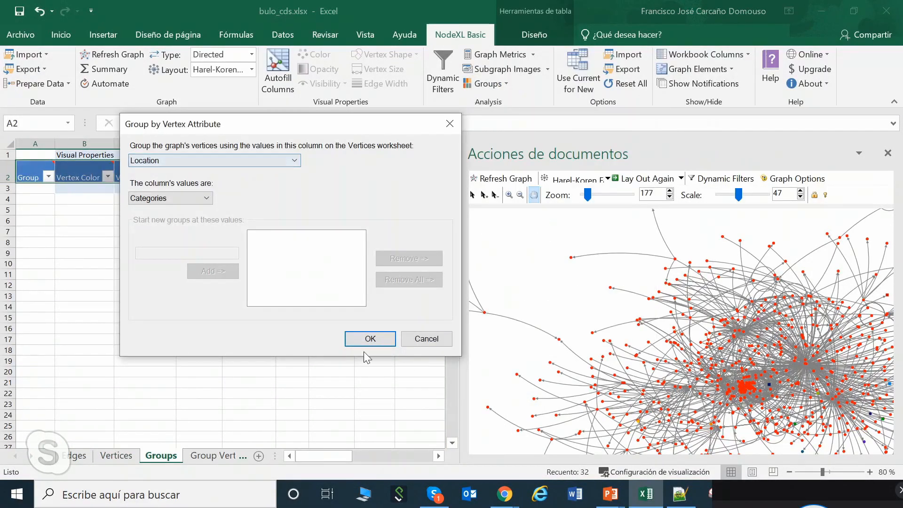
click(357, 334)
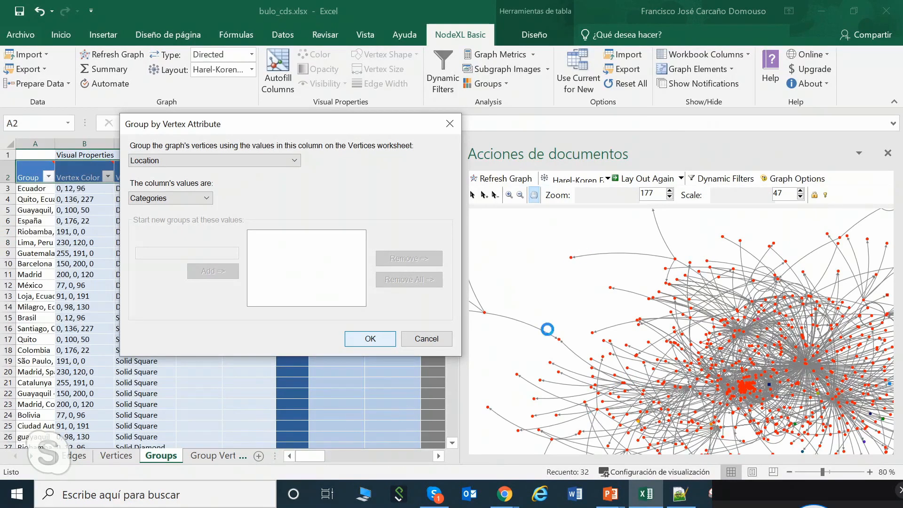
click(418, 339)
click(500, 178)
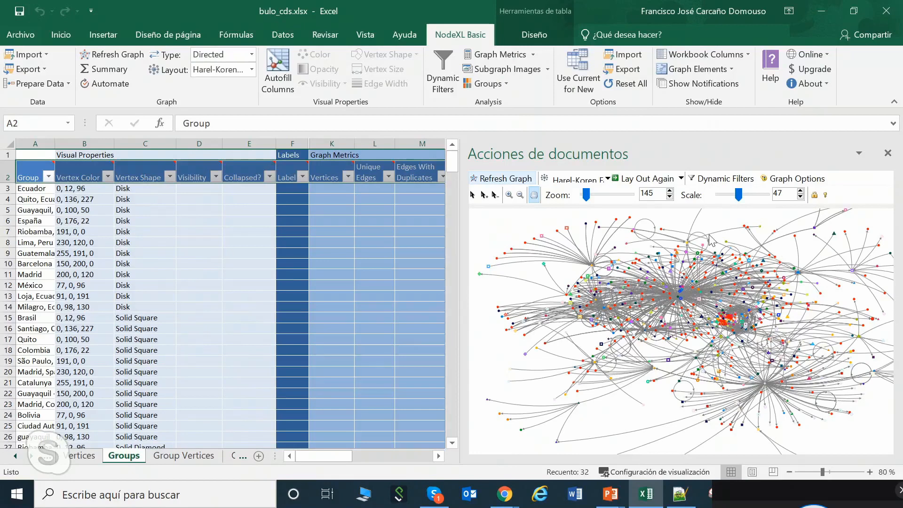
- Collapse all groups and select the prominent group nodes in the graph one by one to identify their locations, ending on España
click(501, 88)
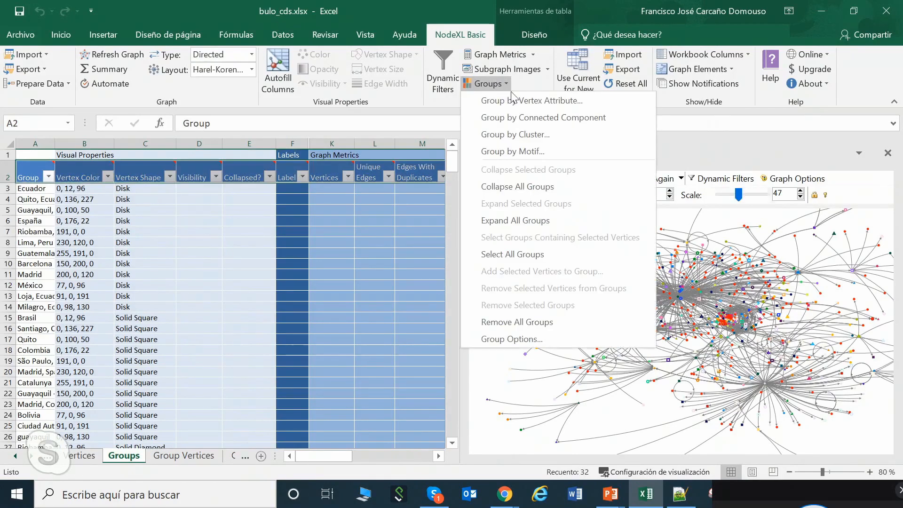
click(555, 186)
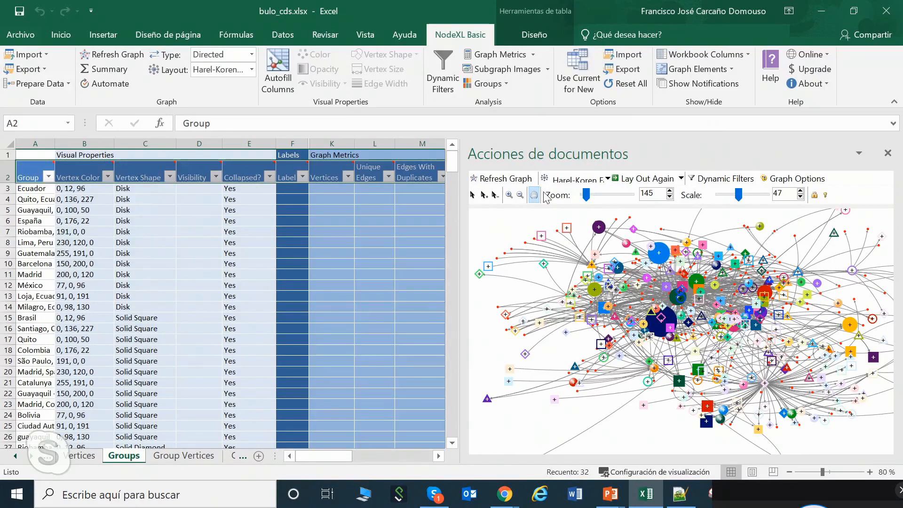
click(472, 194)
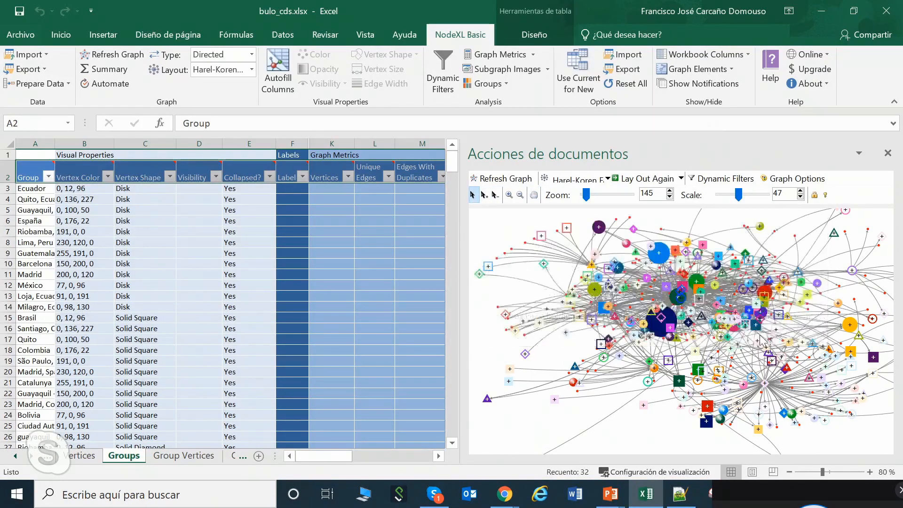
click(658, 332)
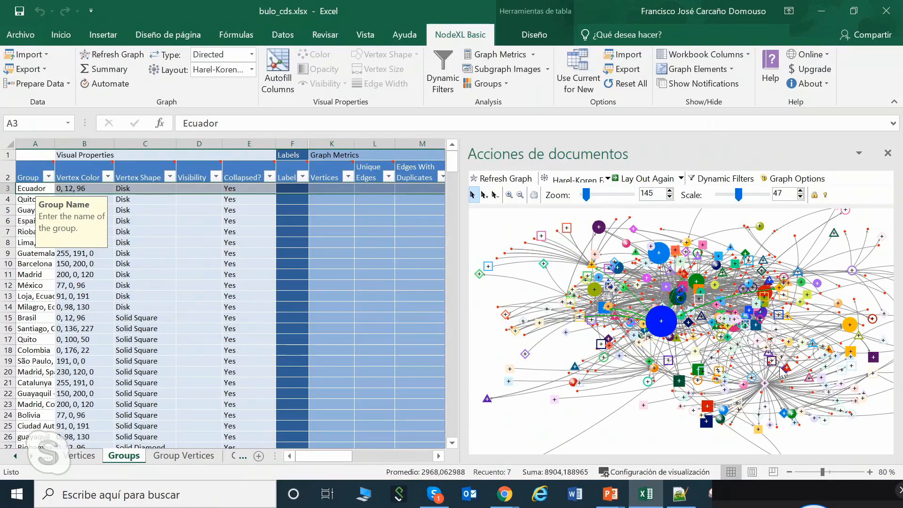
click(856, 323)
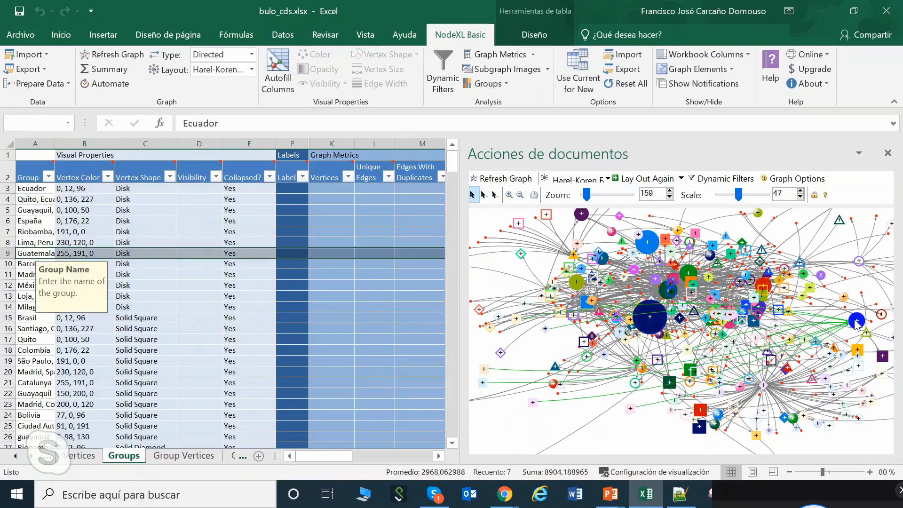
click(653, 244)
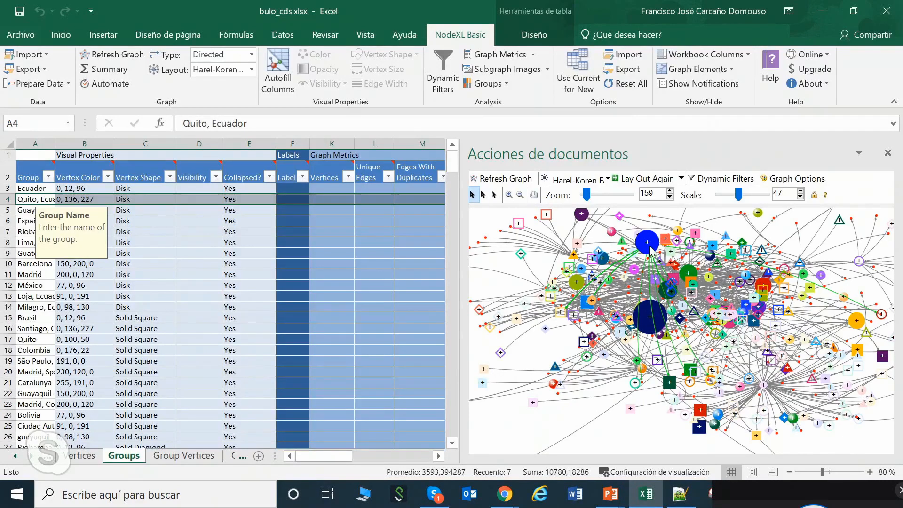
click(687, 274)
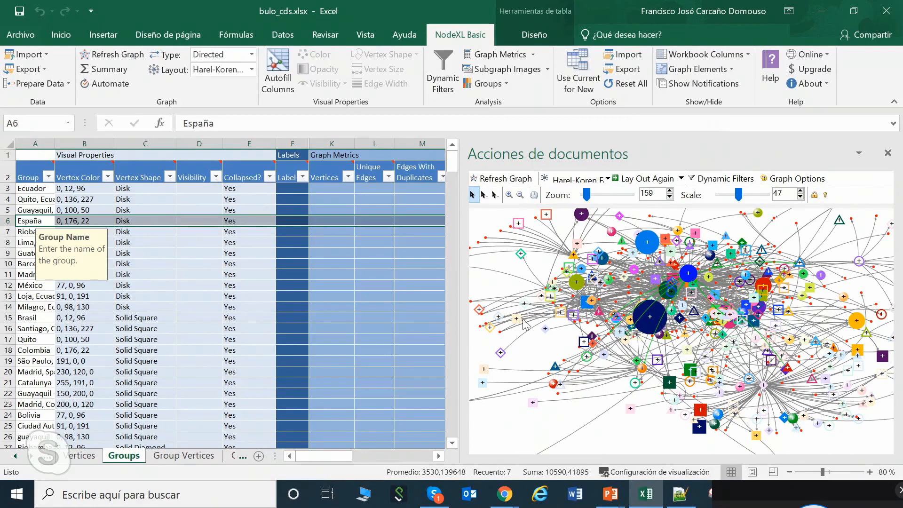
- Filter the Group column on the Group Vertices sheet to entries matching "españa", excluding "Brasil - España"
click(170, 455)
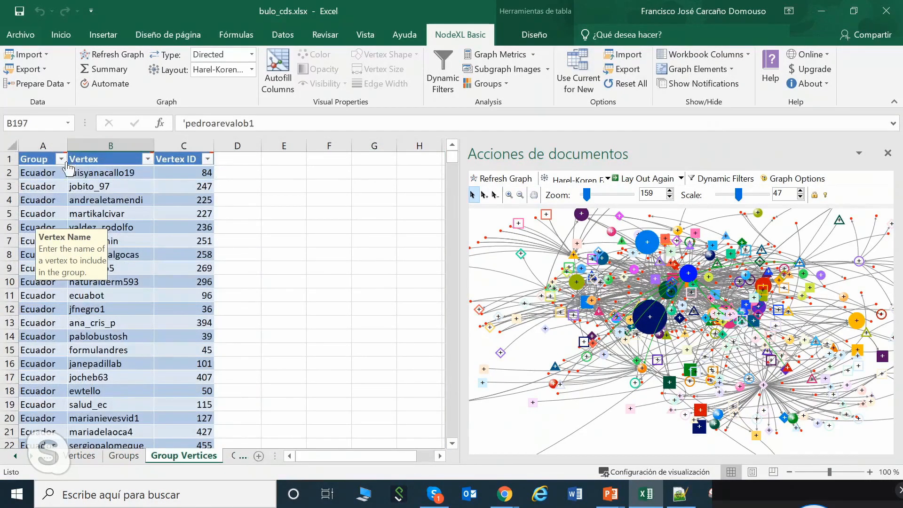
click(62, 160)
click(89, 295)
click(94, 278)
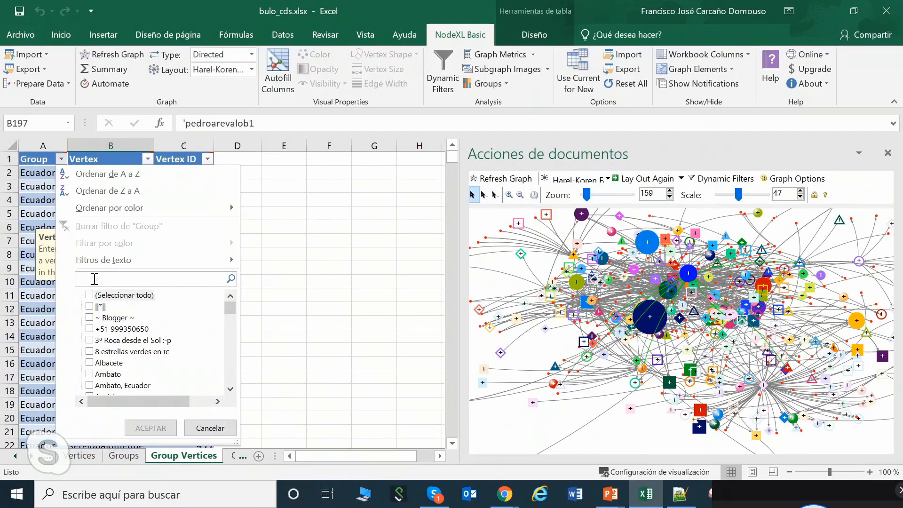
text(españa)
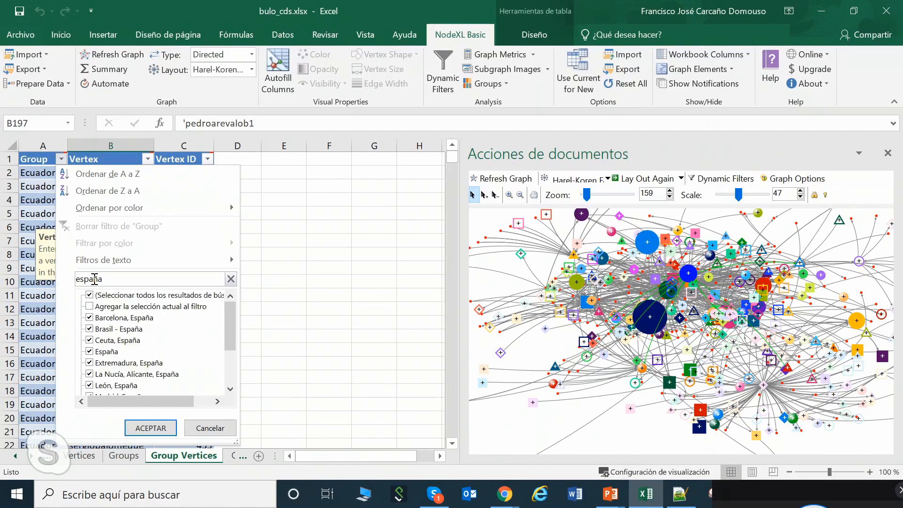
click(115, 329)
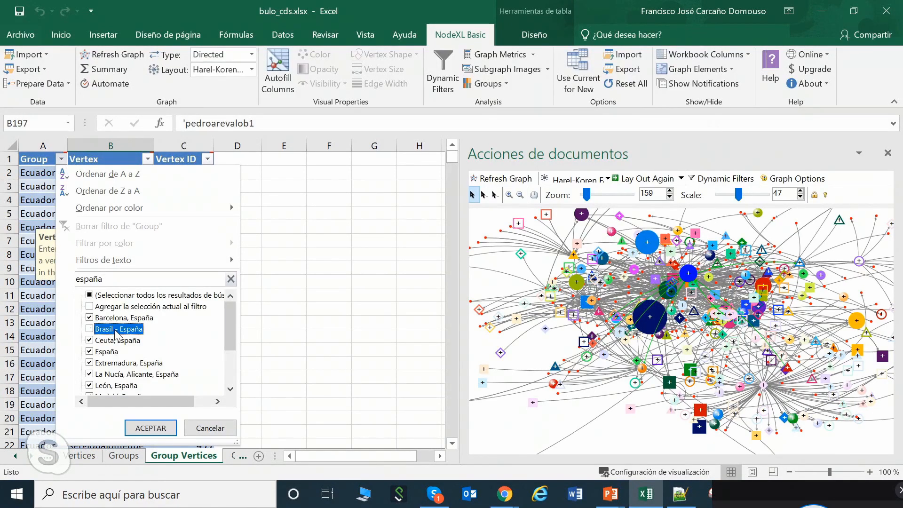
click(148, 427)
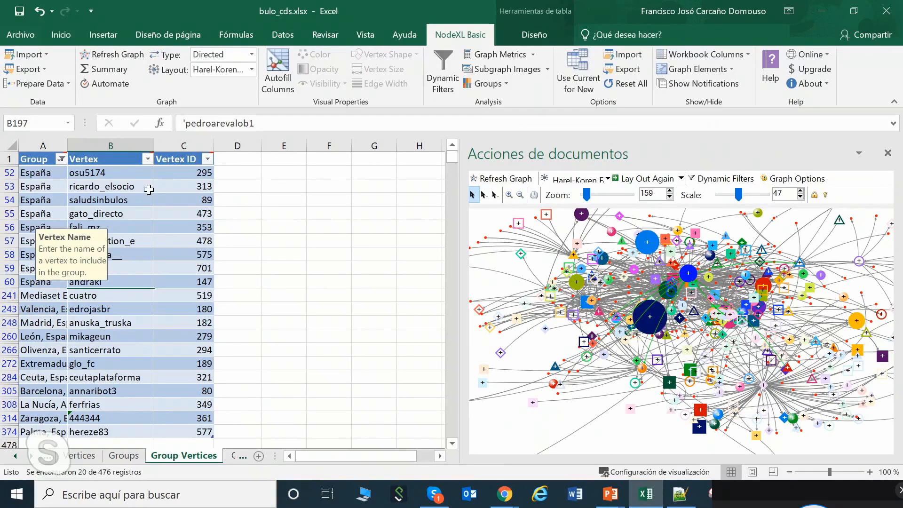
- Examine the accounts in the filtered Spanish location groups, selecting cuatro and abc_es on the Group Vertices sheet
drag(143, 172, 132, 294)
click(132, 294)
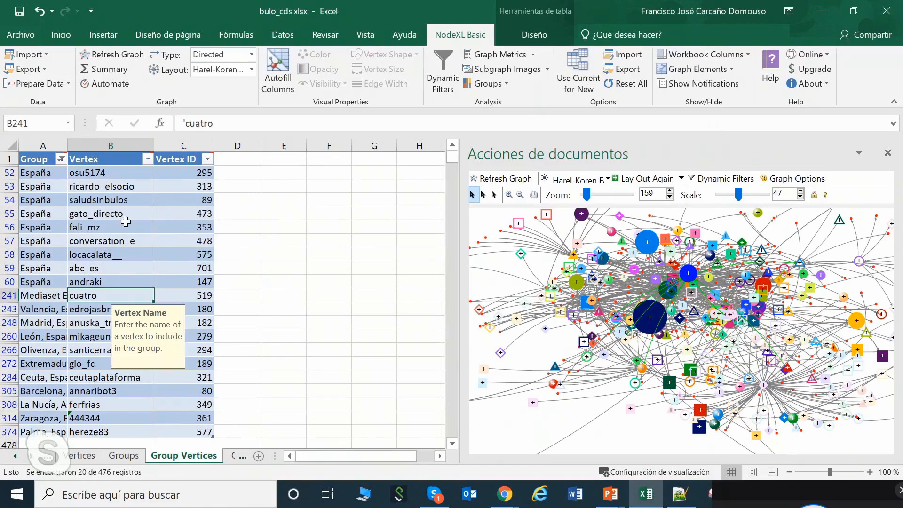
click(120, 268)
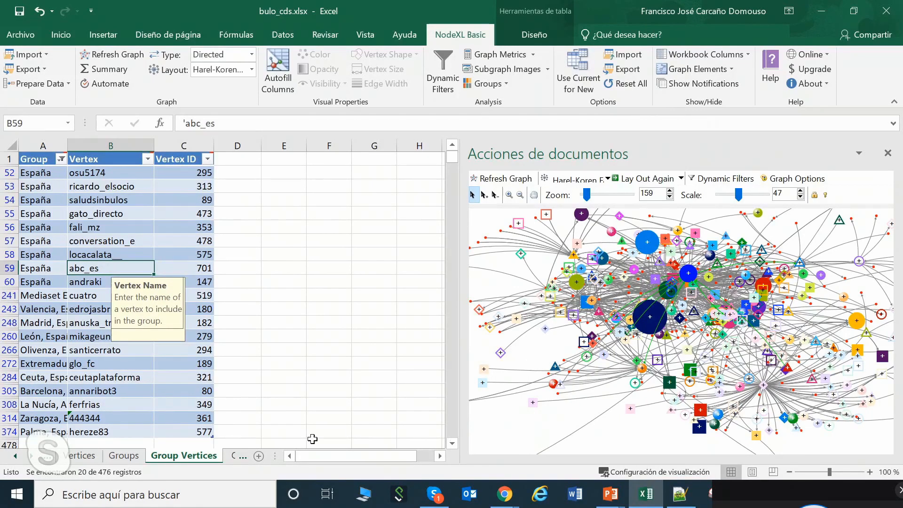
- Remove all the location groups from the graph and open the Groups sheet
click(500, 80)
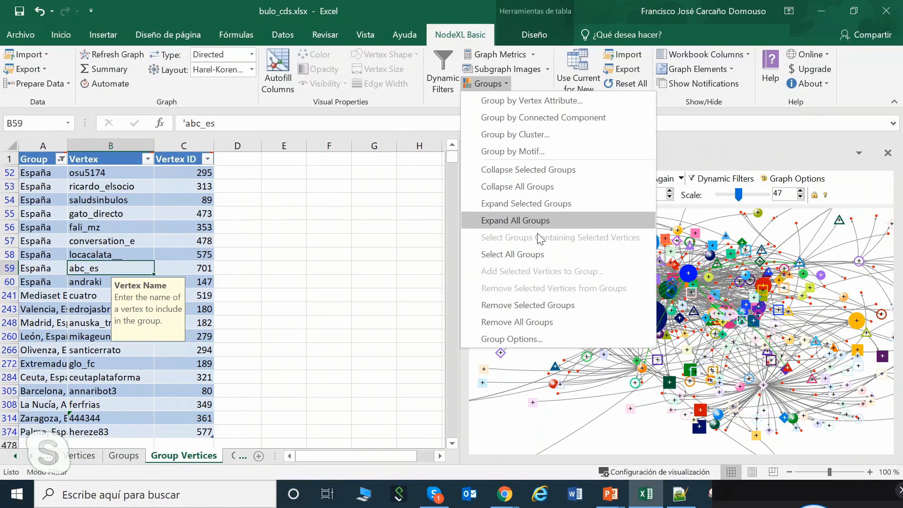
click(536, 322)
click(132, 455)
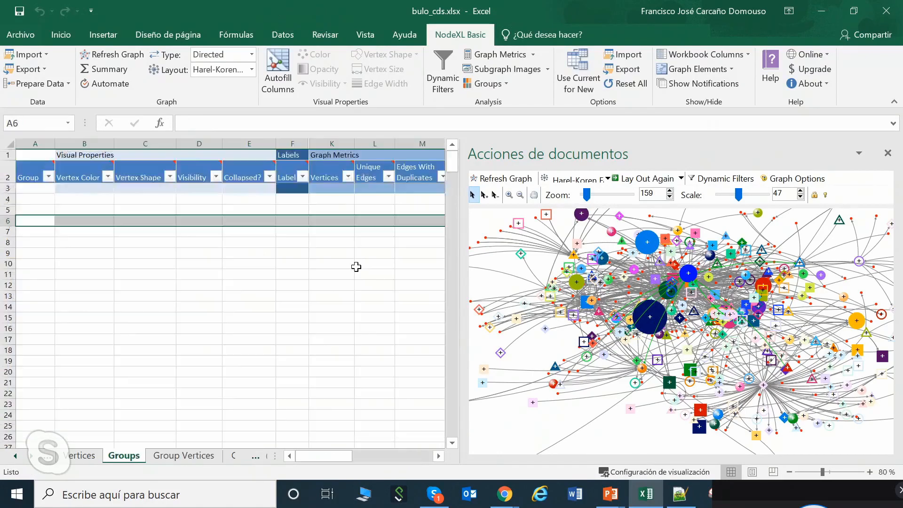
- Group the vertices by cluster with the Girvan-Newman algorithm and refresh the graph
click(506, 87)
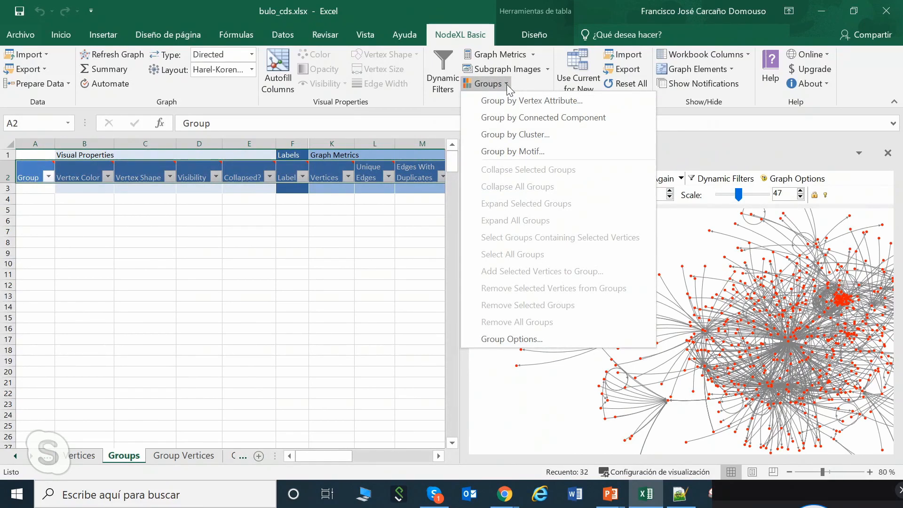
click(536, 135)
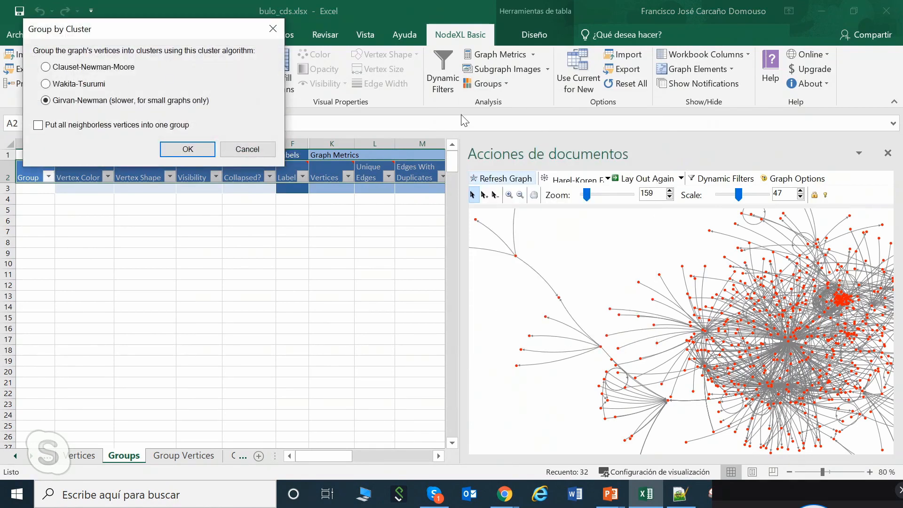
click(187, 153)
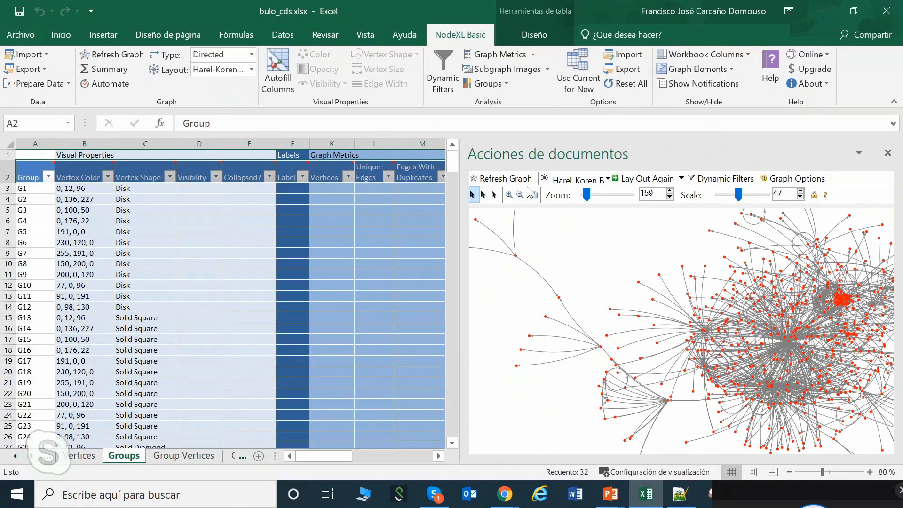
click(501, 178)
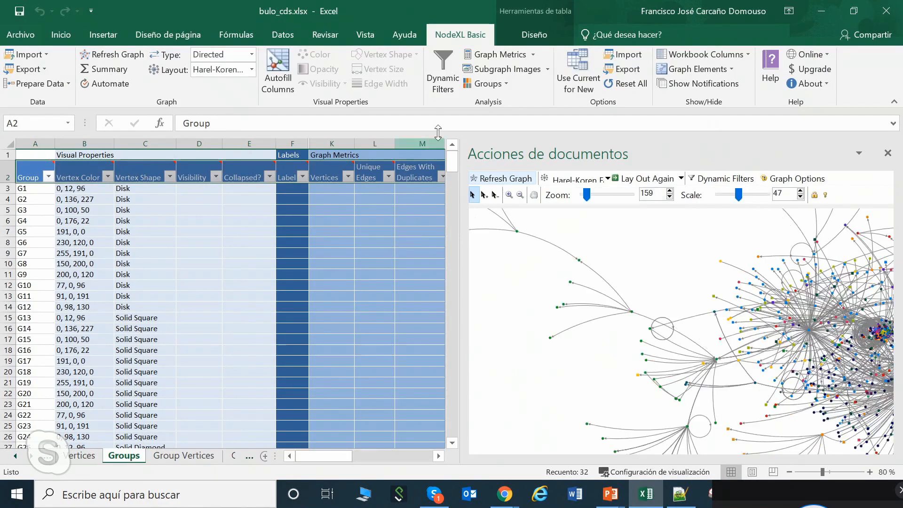
- Collapse all the cluster groups and refresh the graph repeatedly until the large group nodes are spread apart
click(485, 83)
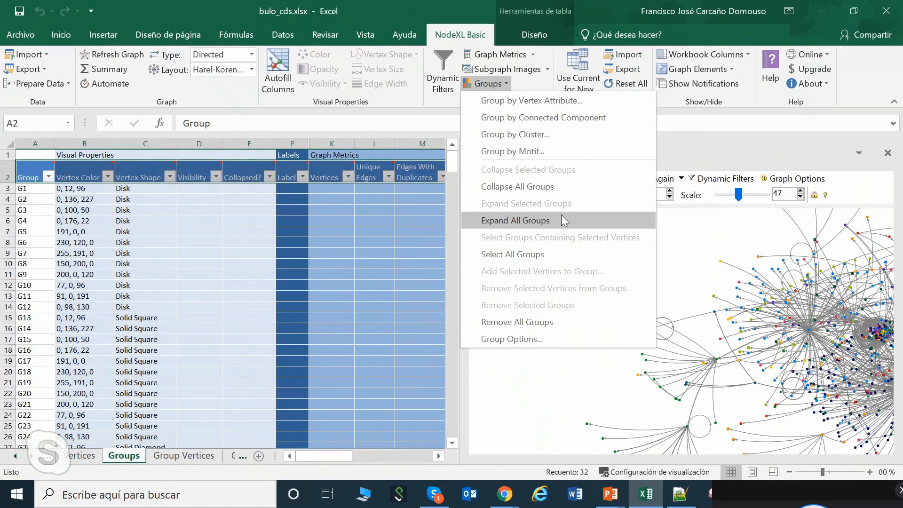
click(545, 187)
click(494, 181)
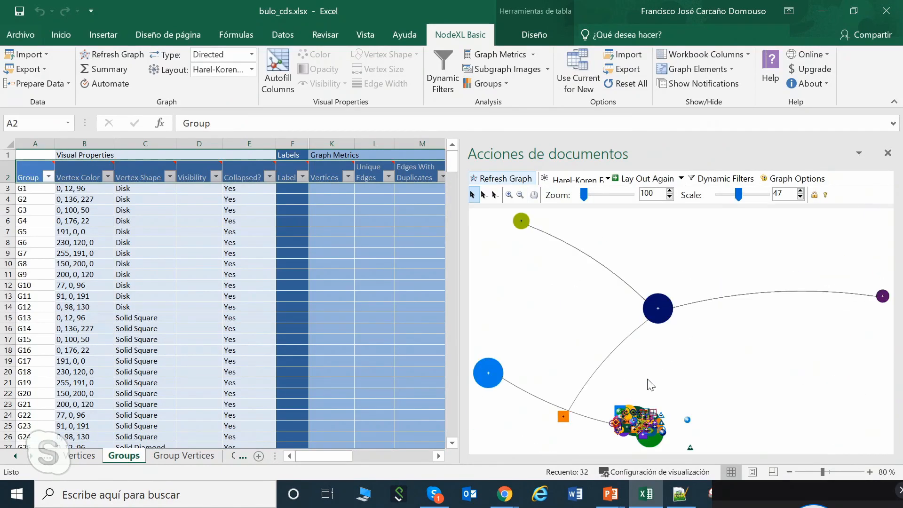
click(501, 184)
click(493, 178)
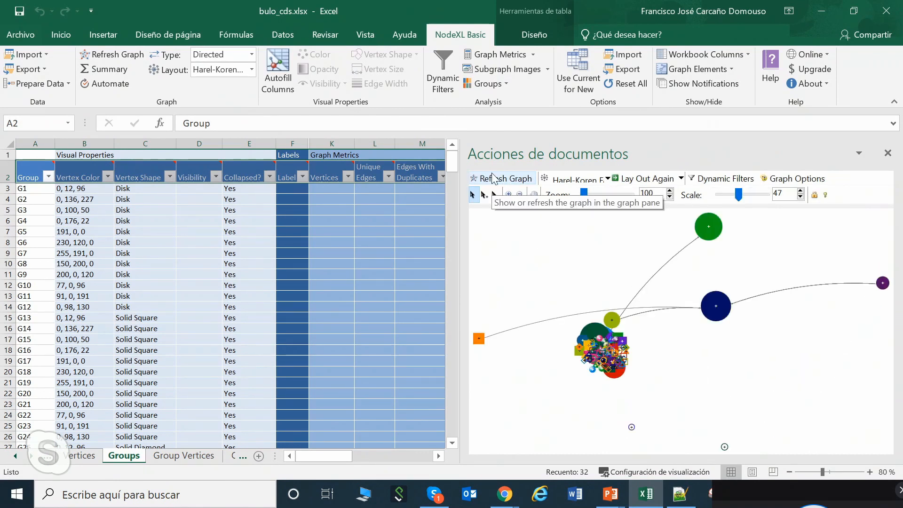
click(497, 178)
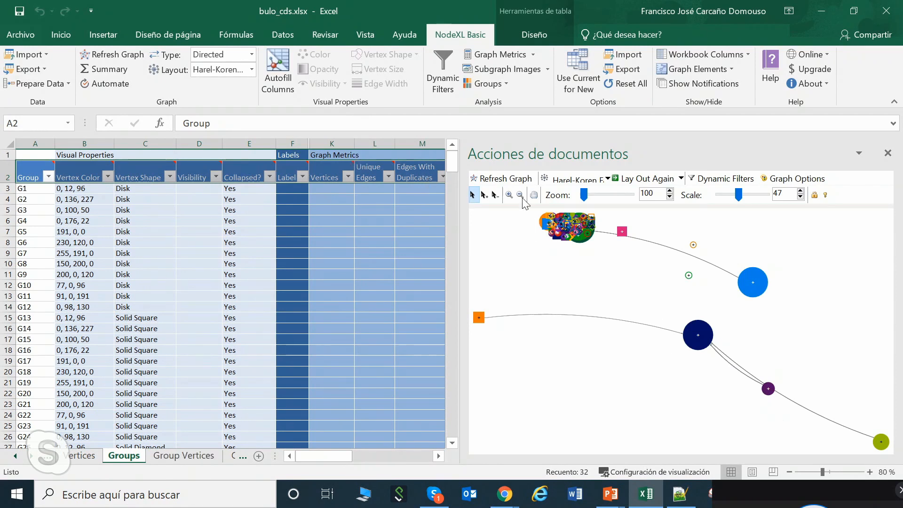
- Filter the Group Vertices sheet to G1, the group of the large dark blue node, and examine the ispch and arcsa_ec accounts
click(472, 195)
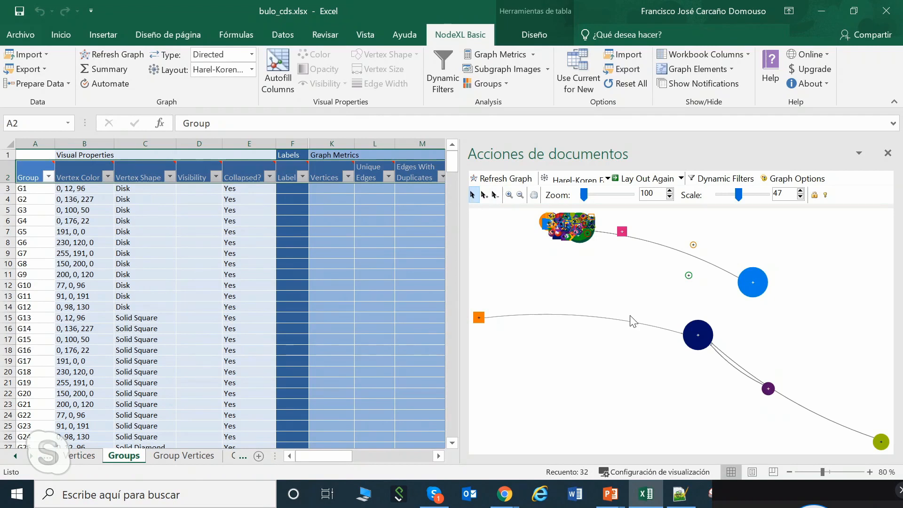
click(689, 335)
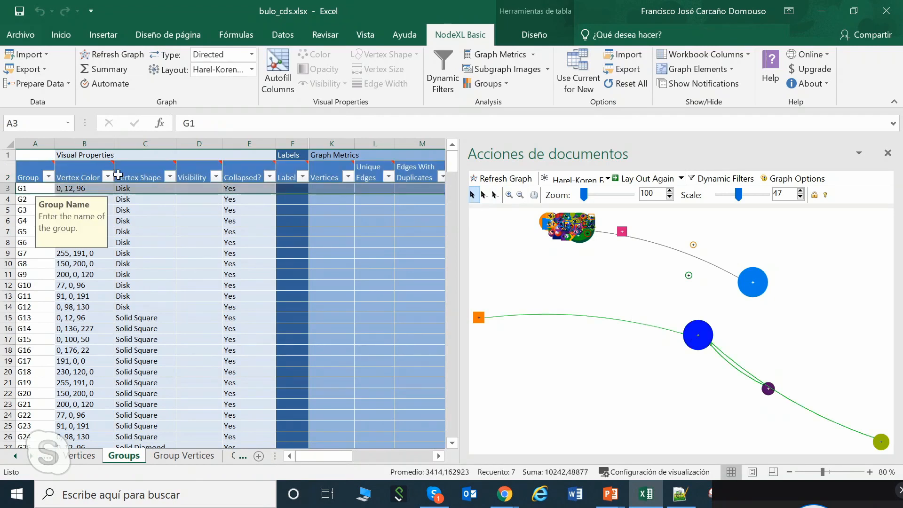
click(181, 455)
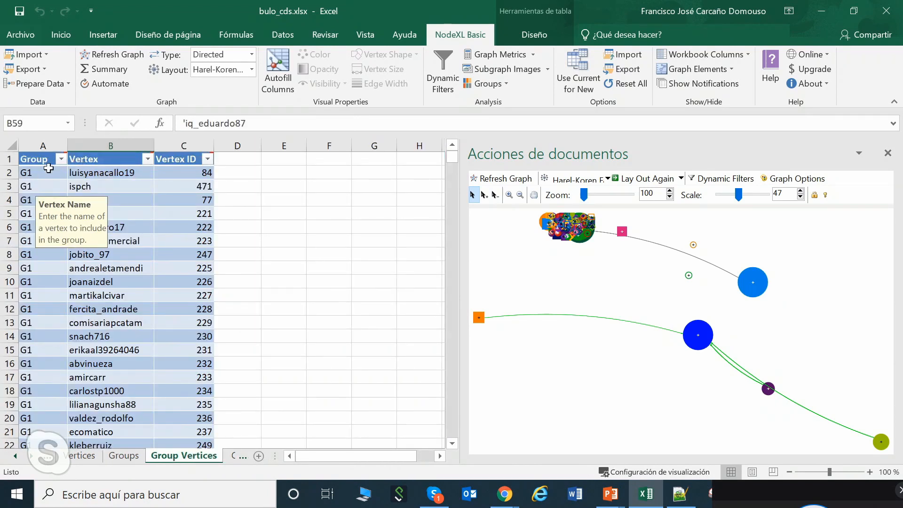
click(61, 159)
click(89, 296)
click(89, 306)
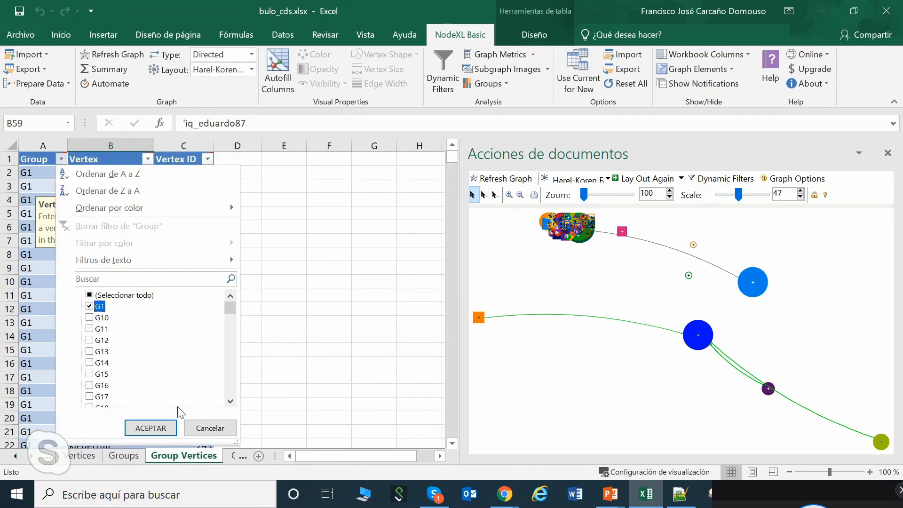
click(149, 428)
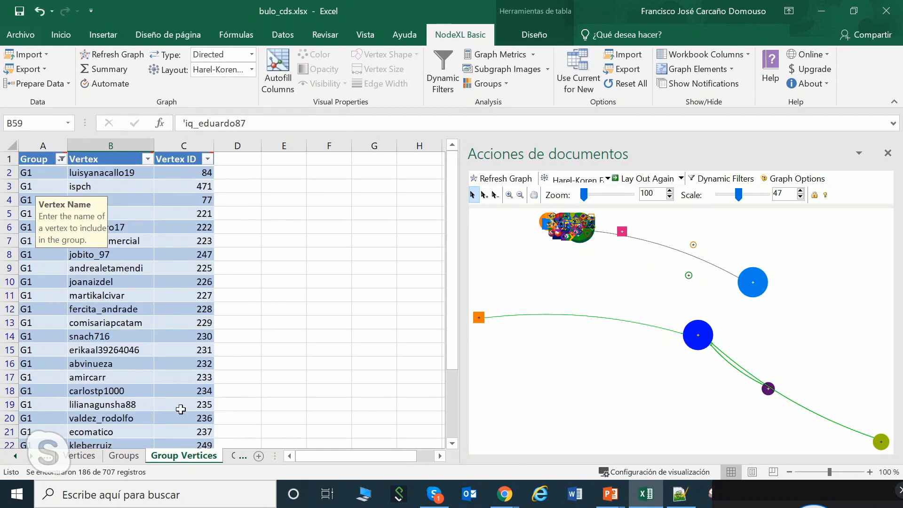
click(125, 186)
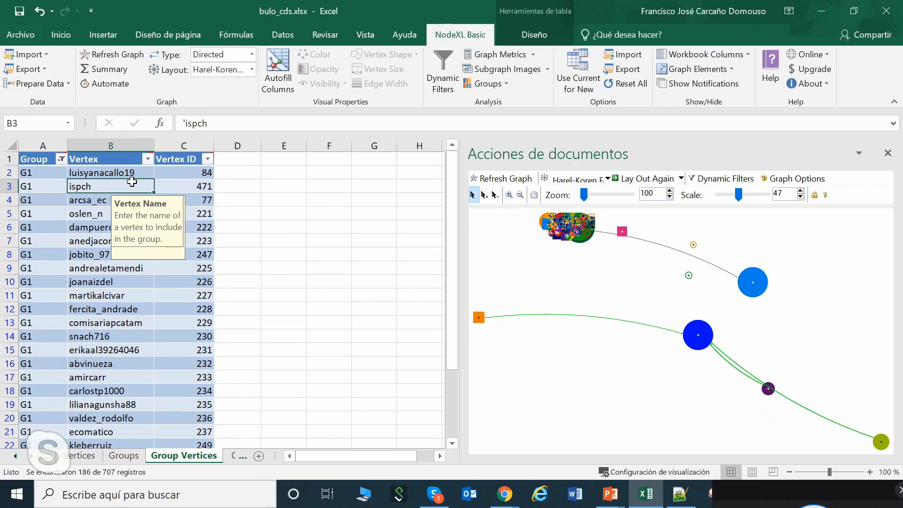
drag(118, 188, 120, 202)
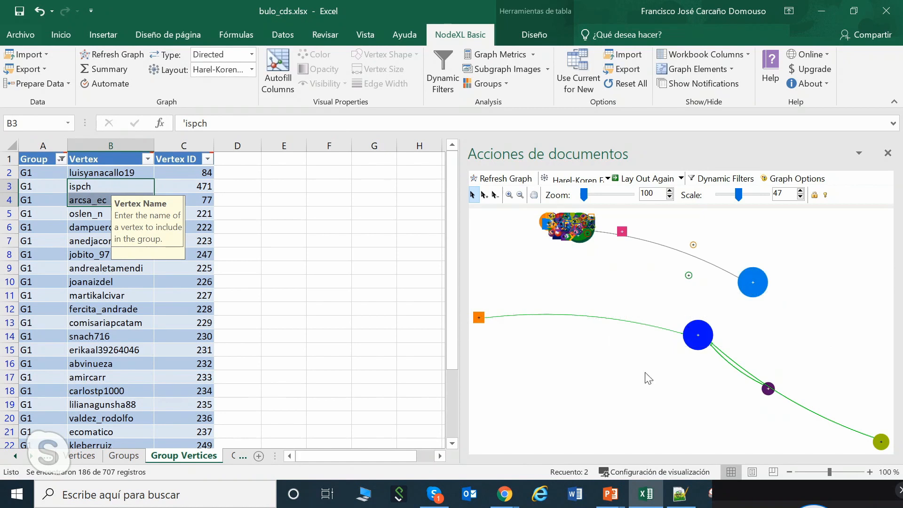
click(768, 390)
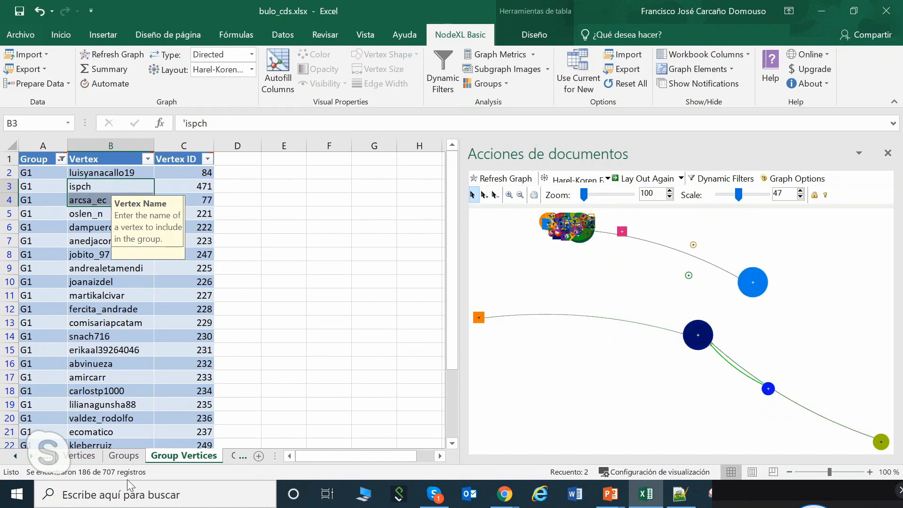
click(124, 456)
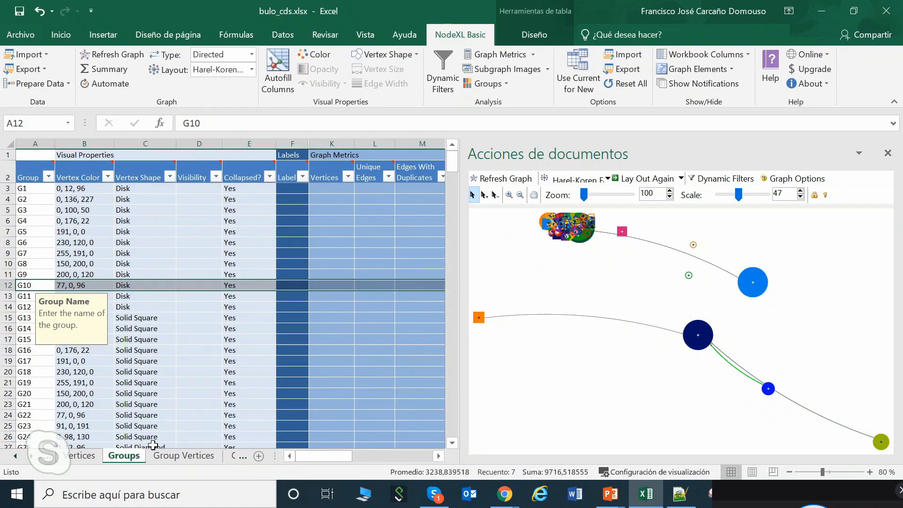
click(179, 455)
click(62, 159)
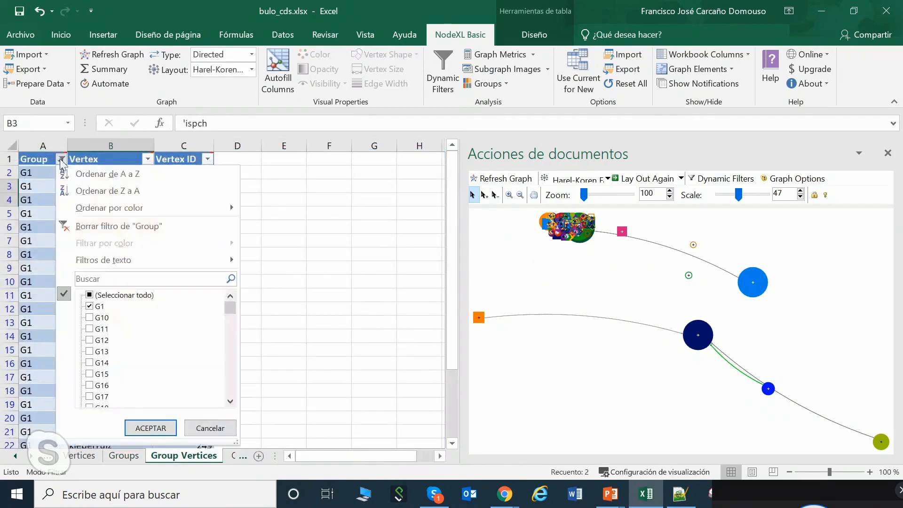
click(89, 295)
click(89, 295)
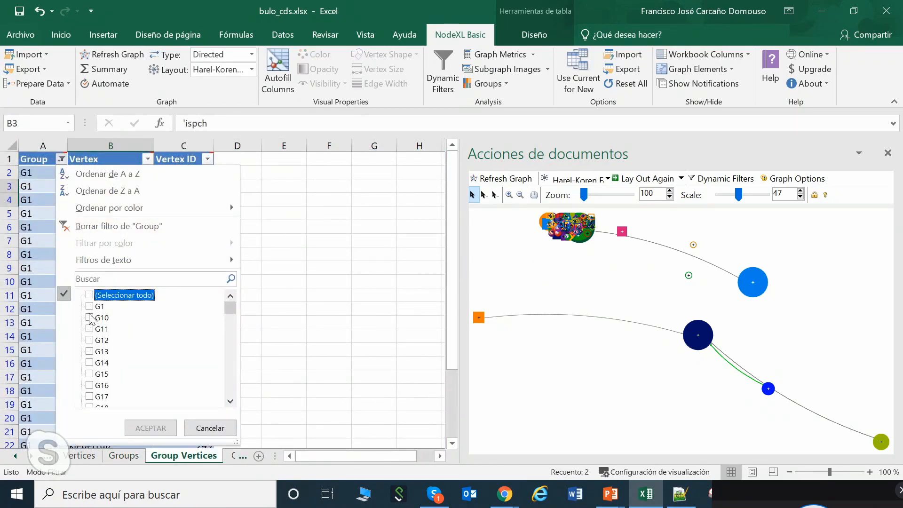
click(89, 318)
click(150, 428)
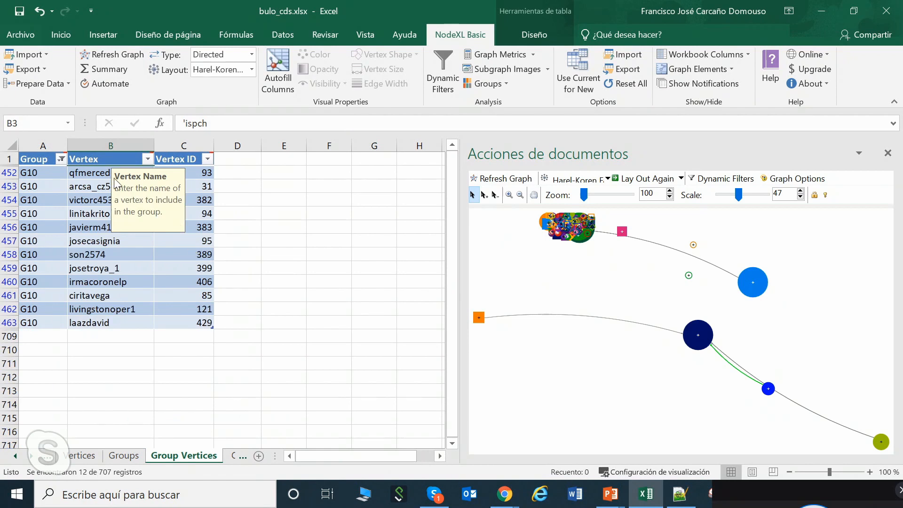
click(84, 186)
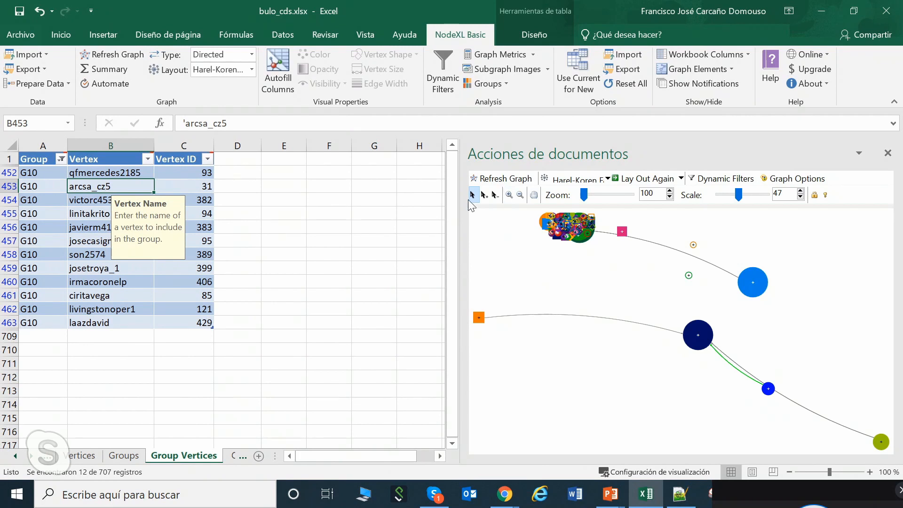
- Select the large light blue group node in the graph and identify its group on the Groups sheet
click(757, 291)
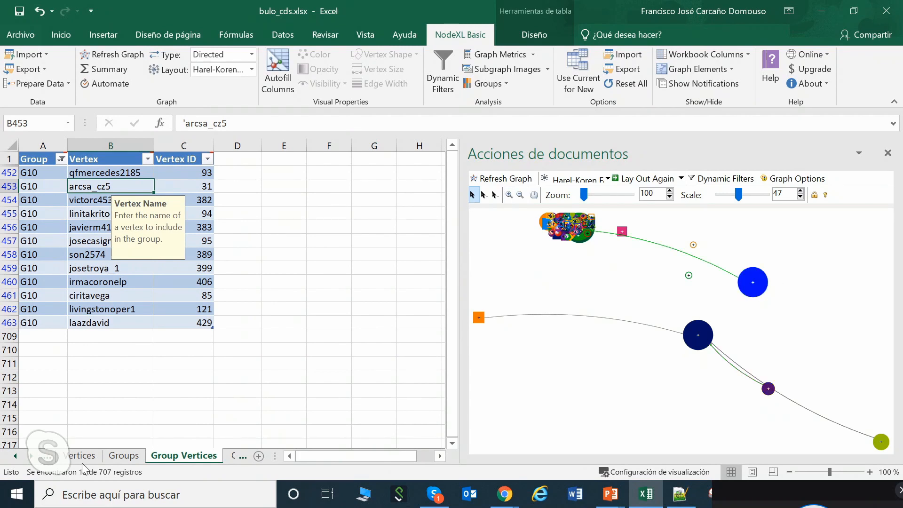
click(113, 457)
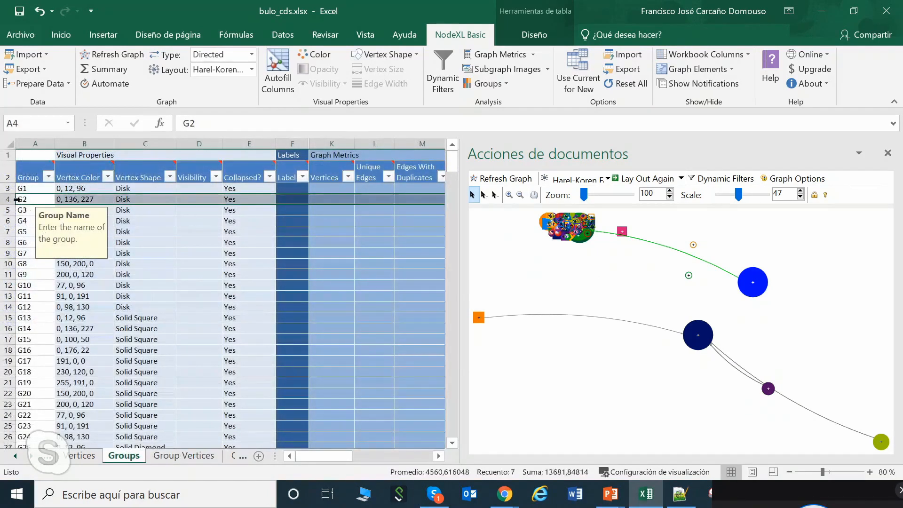
click(183, 456)
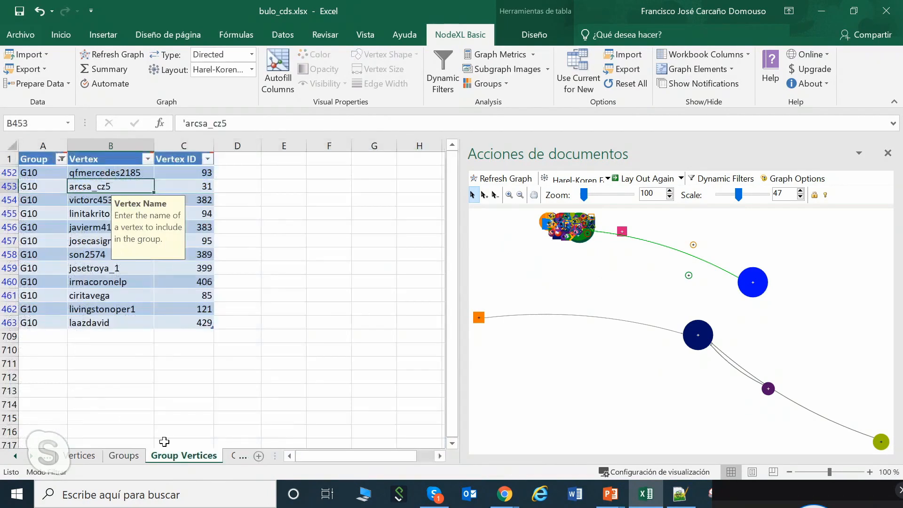
- Filter the Group column on the Group Vertices sheet to only G2 and select the account in row 197
click(62, 160)
click(82, 292)
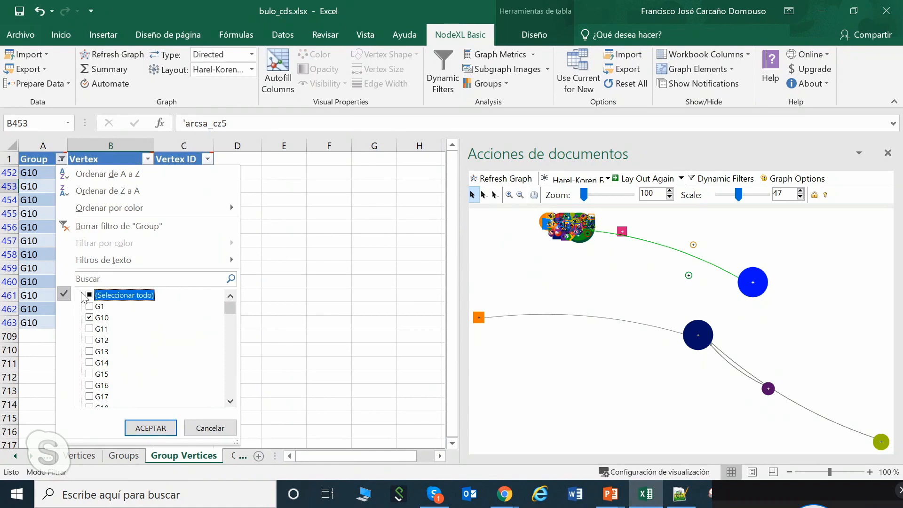
click(89, 295)
click(90, 295)
scroll(185, 339, down, 6)
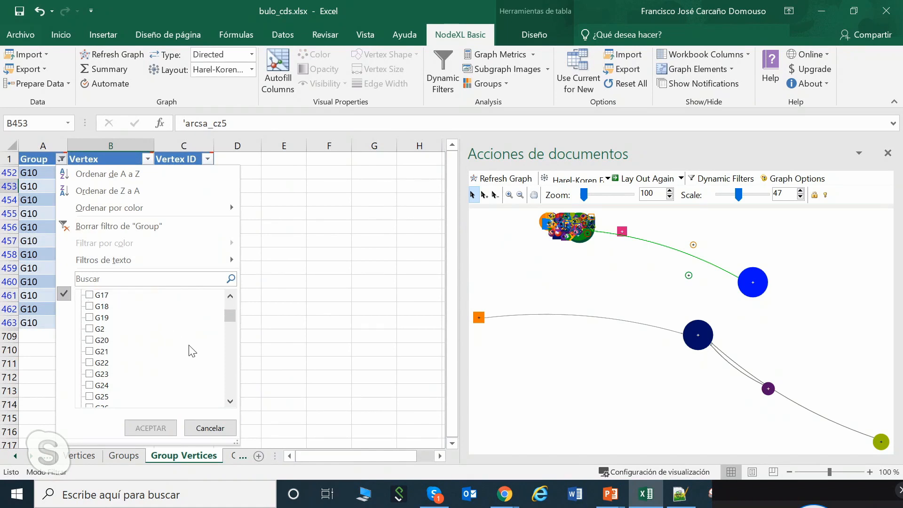
scroll(147, 328, down, 9)
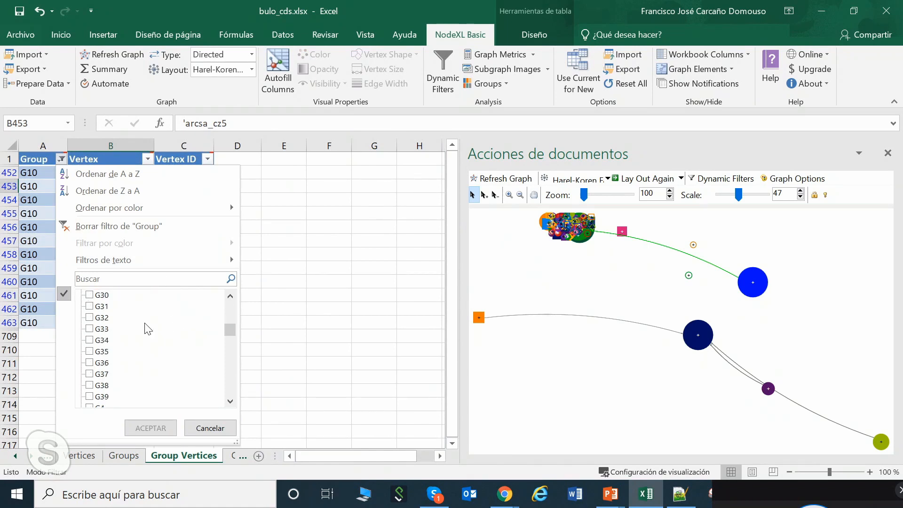
scroll(148, 329, down, 10)
click(120, 280)
text(2)
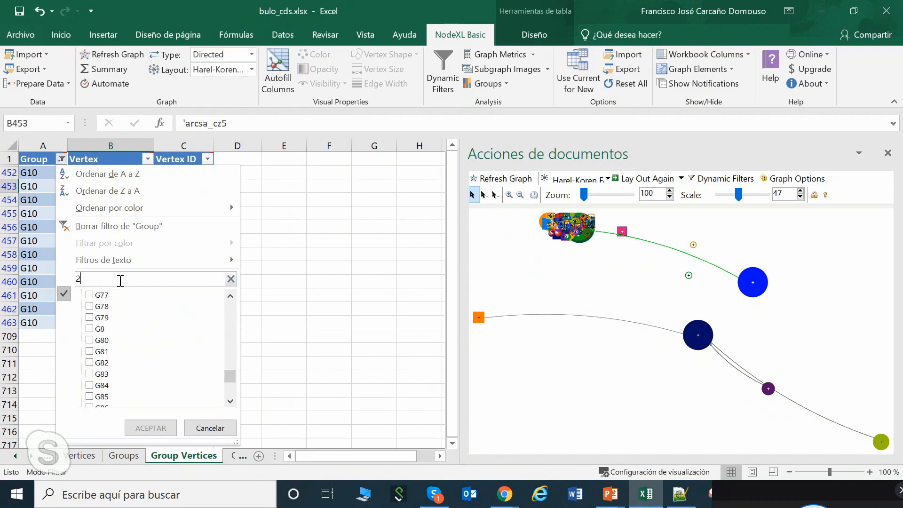
click(89, 295)
click(90, 329)
click(158, 426)
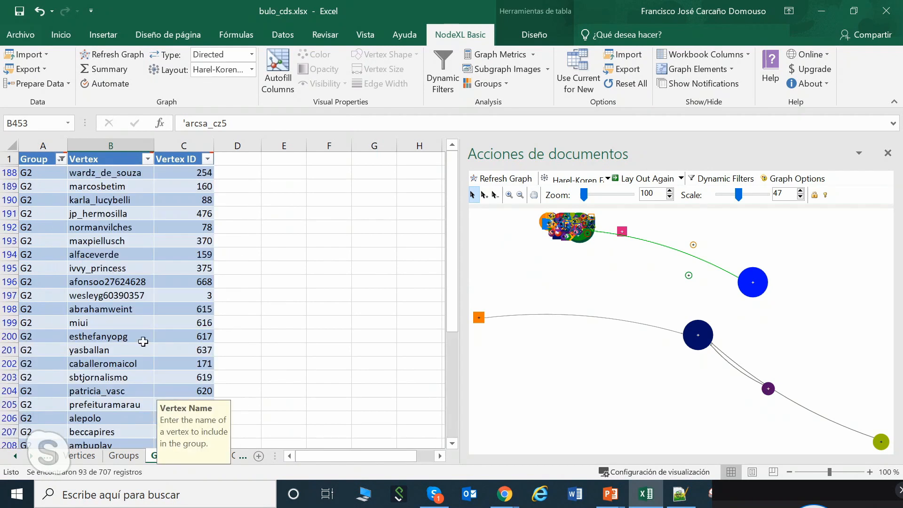
click(148, 298)
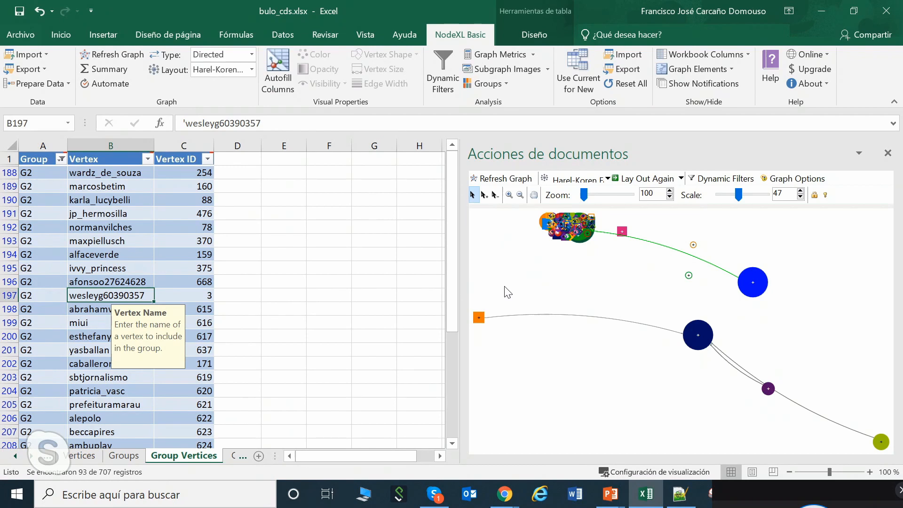
- Widen the graph pane slightly
drag(460, 289, 385, 269)
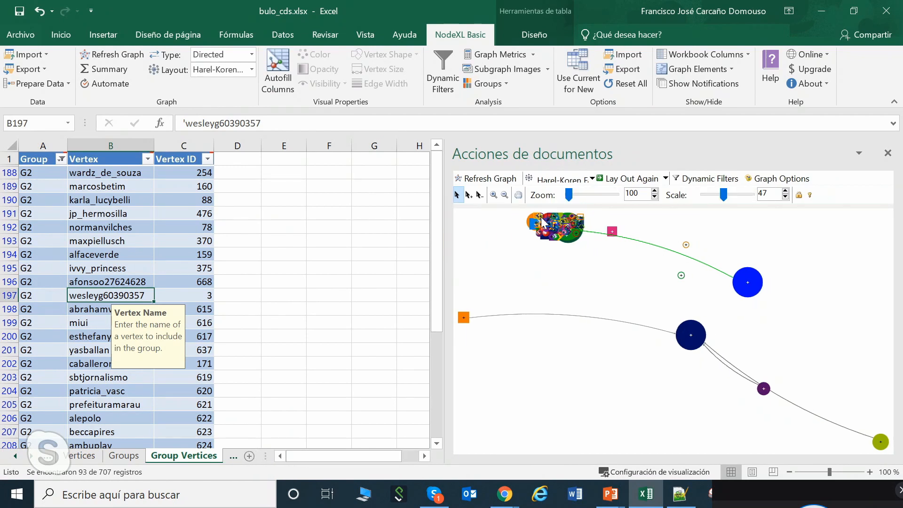
- Remove all groups from the network workbook
click(504, 81)
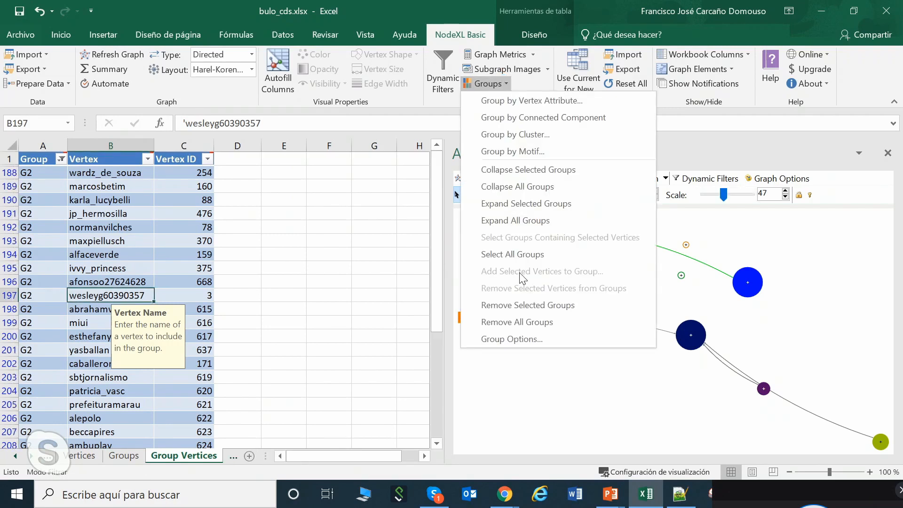
click(531, 325)
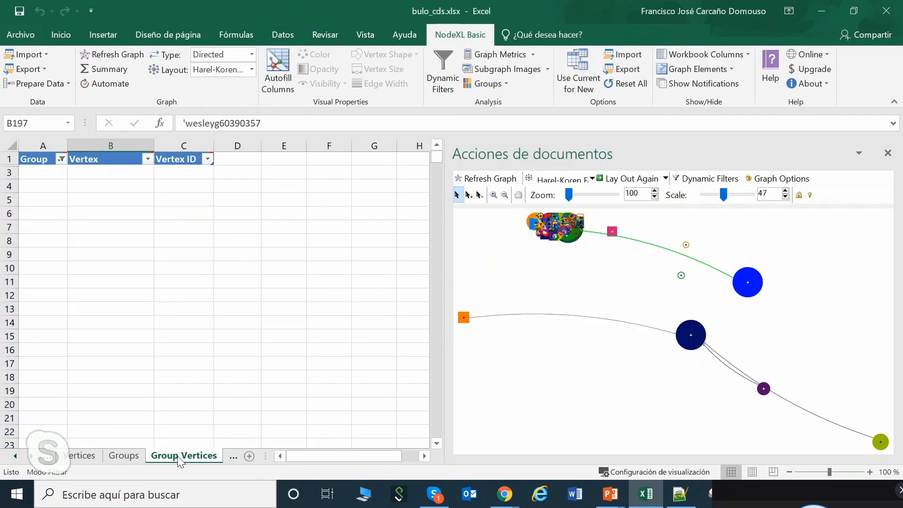
- Open the Edges sheet and close the graph pane
click(15, 455)
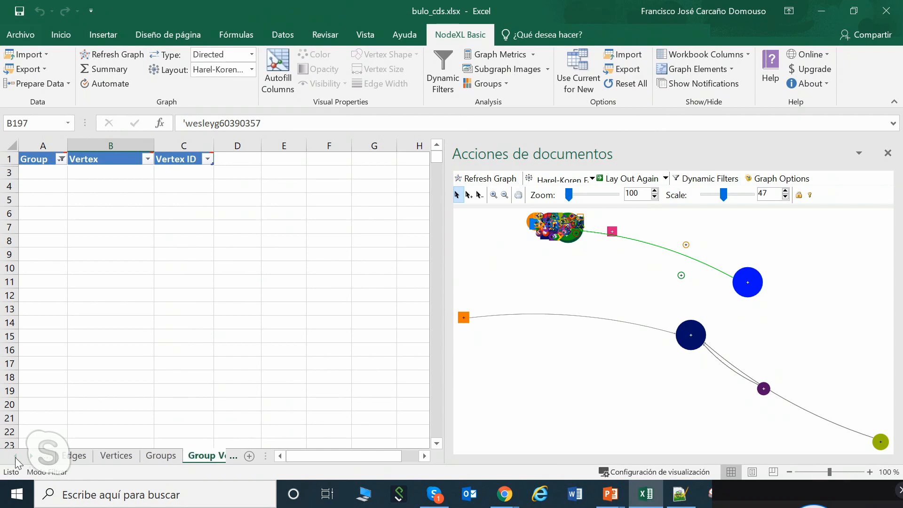
click(71, 455)
drag(445, 263, 830, 268)
click(887, 153)
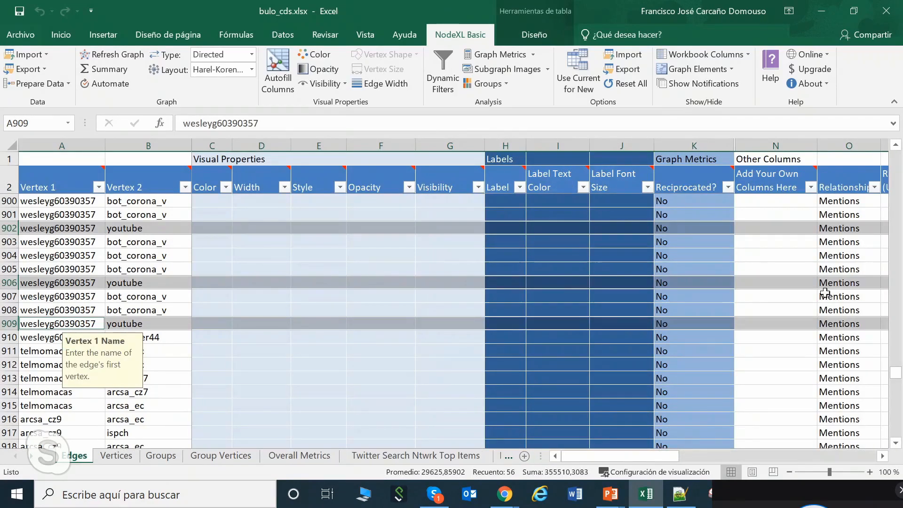
- Insert a pivot chart based on the Edges table, starting from its first data row, on a new worksheet
drag(895, 373, 879, 114)
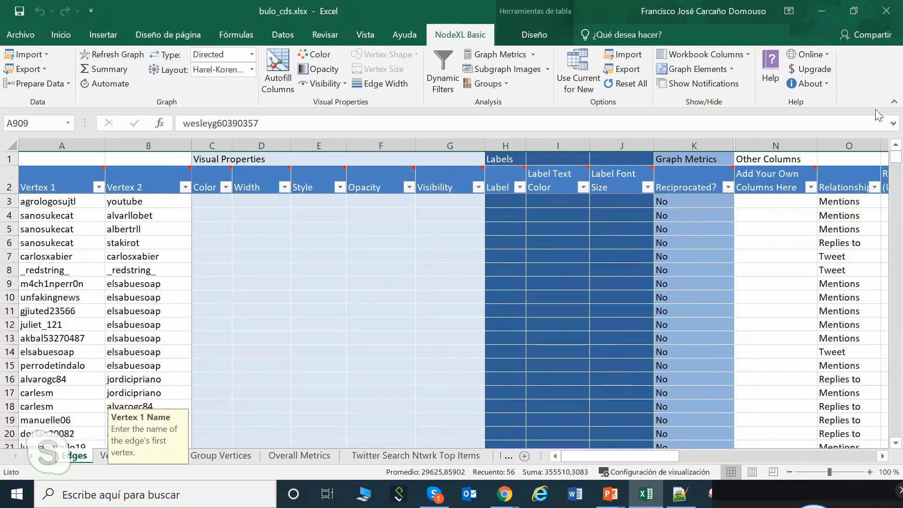
click(68, 203)
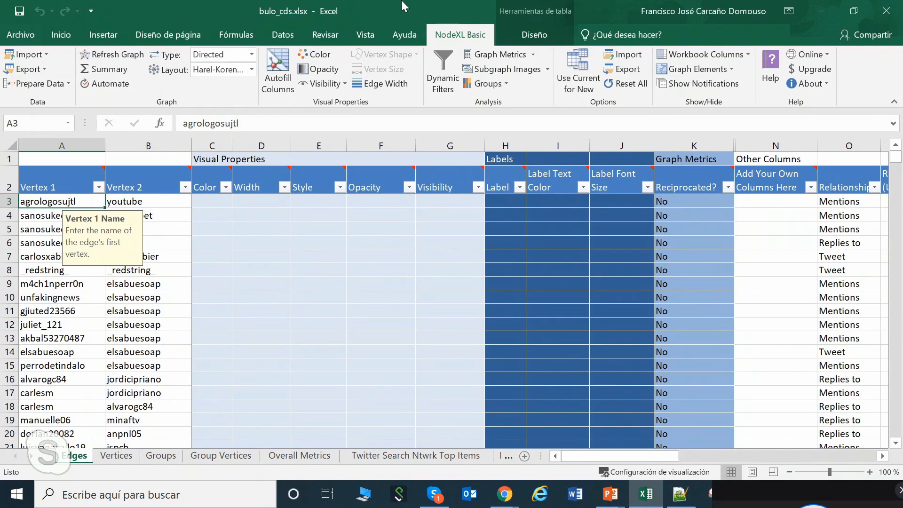
click(62, 35)
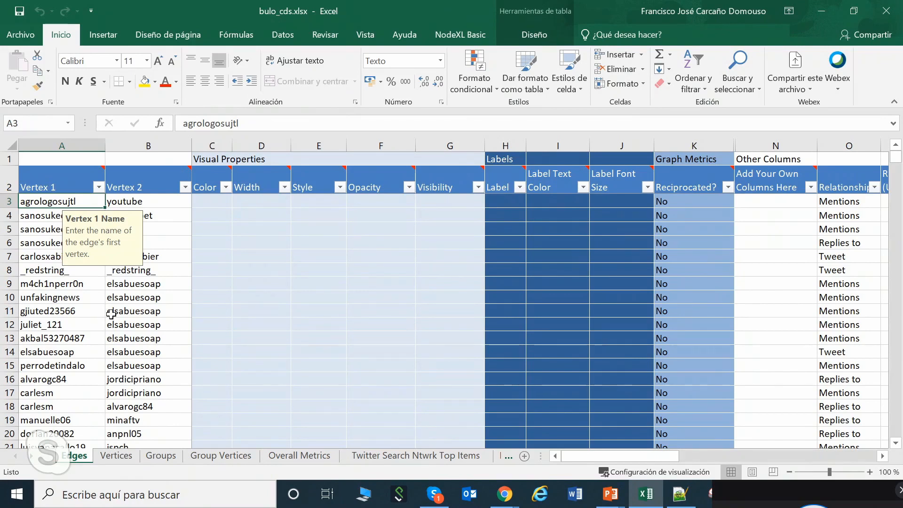
click(103, 35)
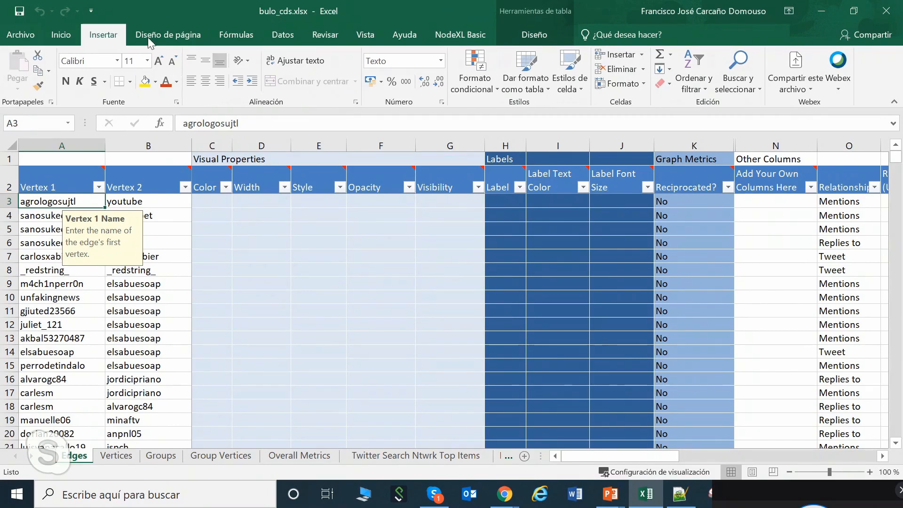
click(489, 89)
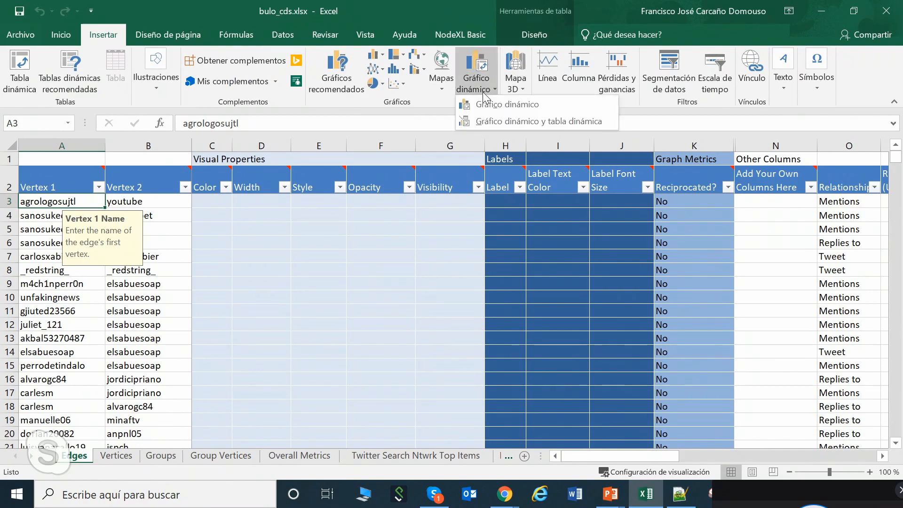
click(487, 104)
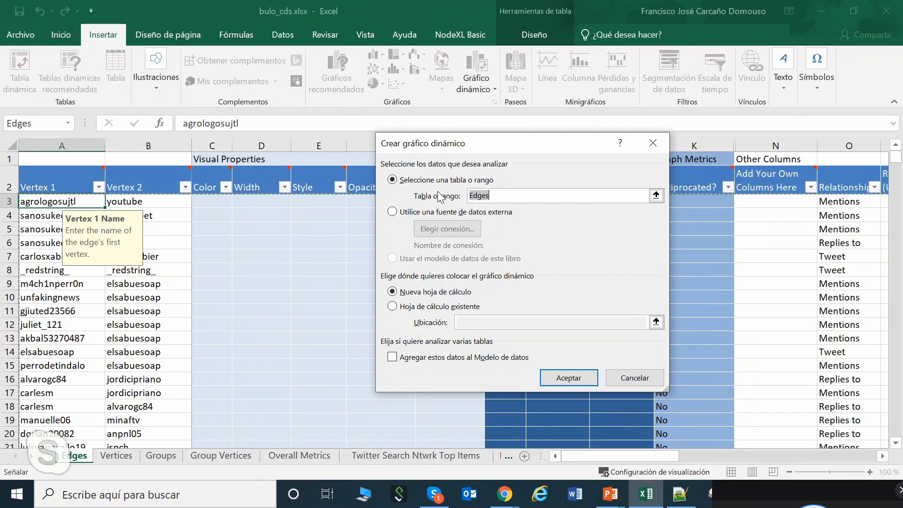
click(551, 380)
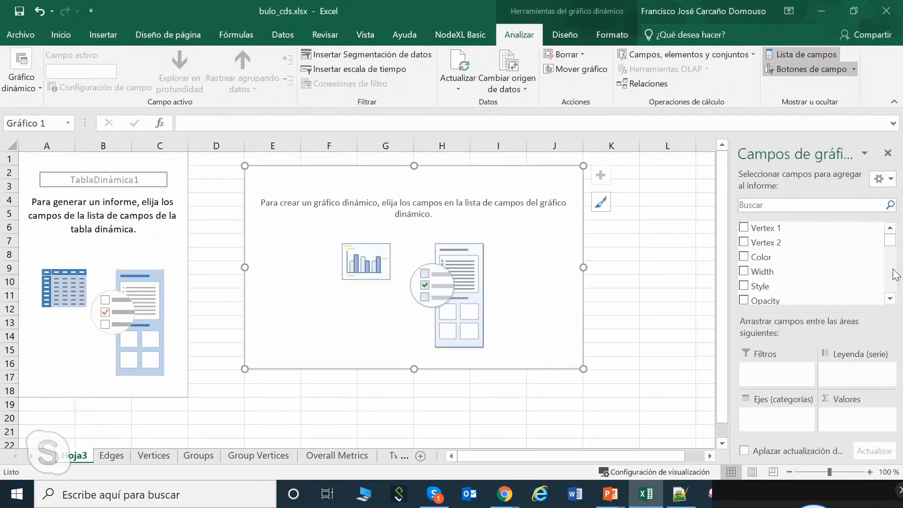
- Add the Tweet Date (UTC) field to both the axis categories and the values of the pivot chart
click(890, 299)
click(890, 300)
click(889, 299)
click(889, 299)
click(890, 299)
click(890, 299)
click(890, 299)
click(890, 299)
click(890, 299)
click(890, 299)
click(890, 299)
click(889, 299)
click(890, 299)
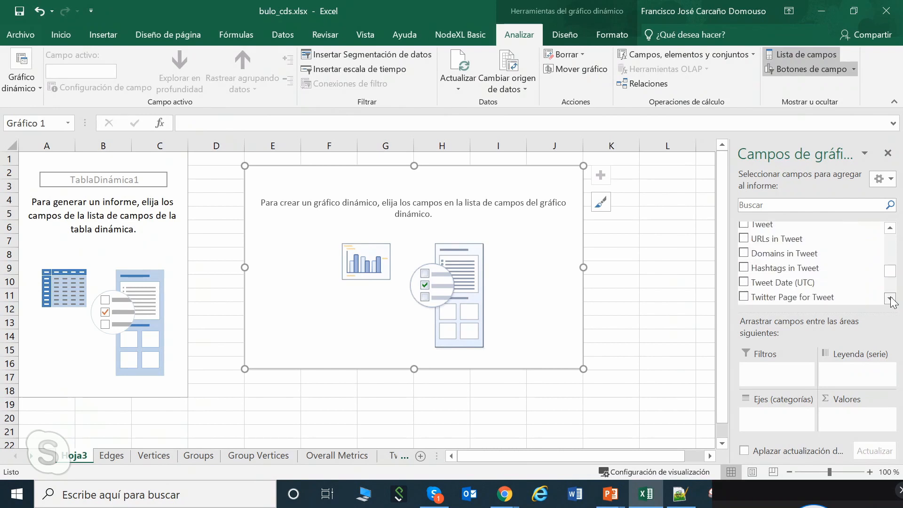
drag(769, 284, 771, 416)
drag(790, 282, 867, 415)
- Move the pivot chart toward the pivot table and enlarge it to fill most of the sheet area
drag(468, 178, 155, 178)
drag(398, 375, 684, 440)
drag(417, 177, 399, 171)
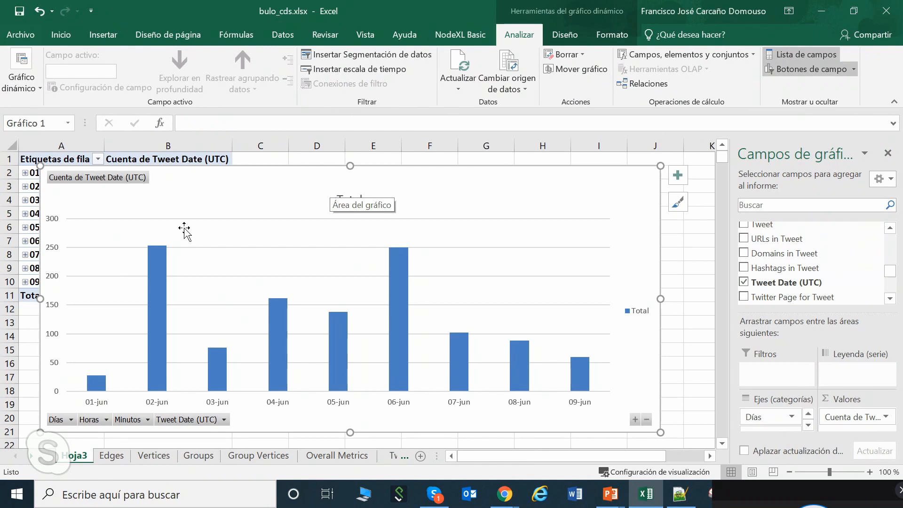
- Check the 02-jun and 06-jun bars and expand the pivot chart's date axis to hours and minutes
mouse_move(160, 263)
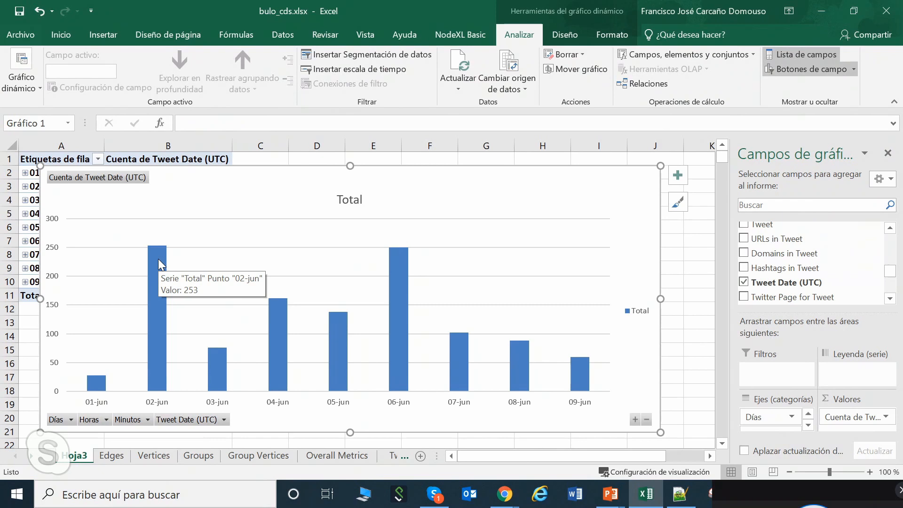
mouse_move(406, 279)
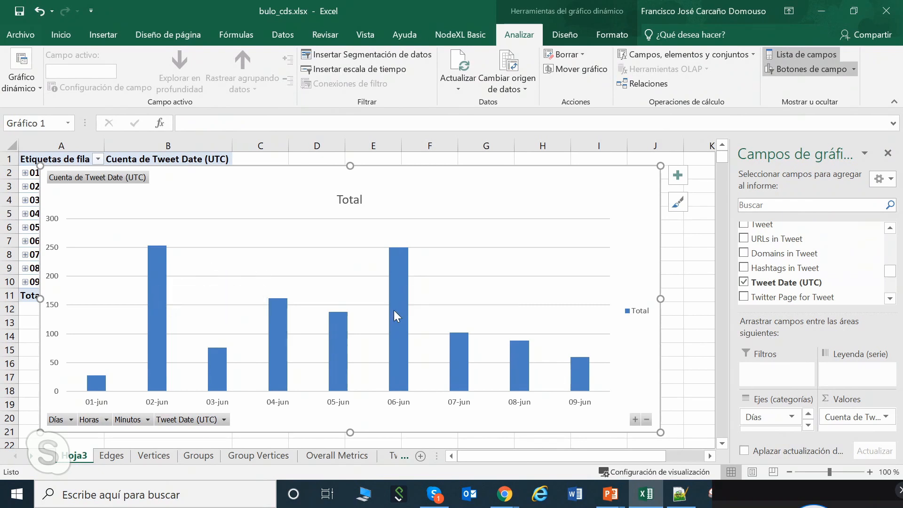
mouse_move(394, 311)
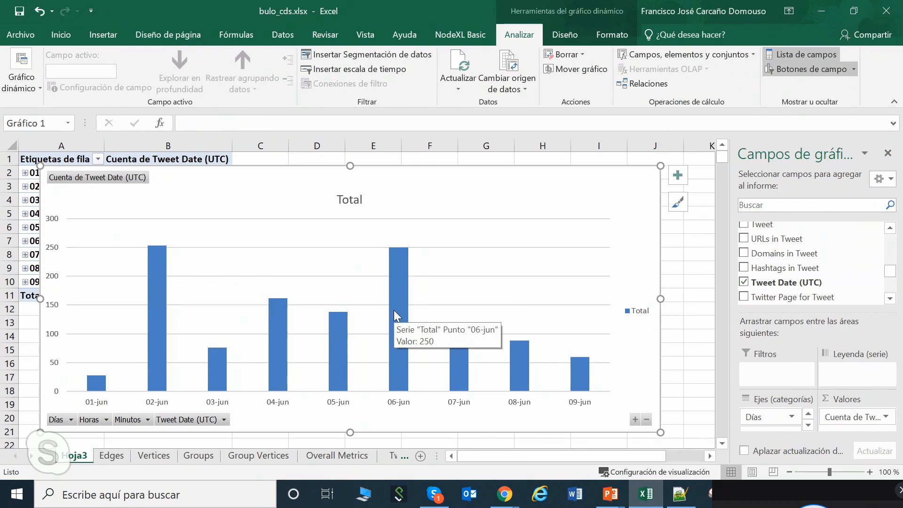
click(635, 420)
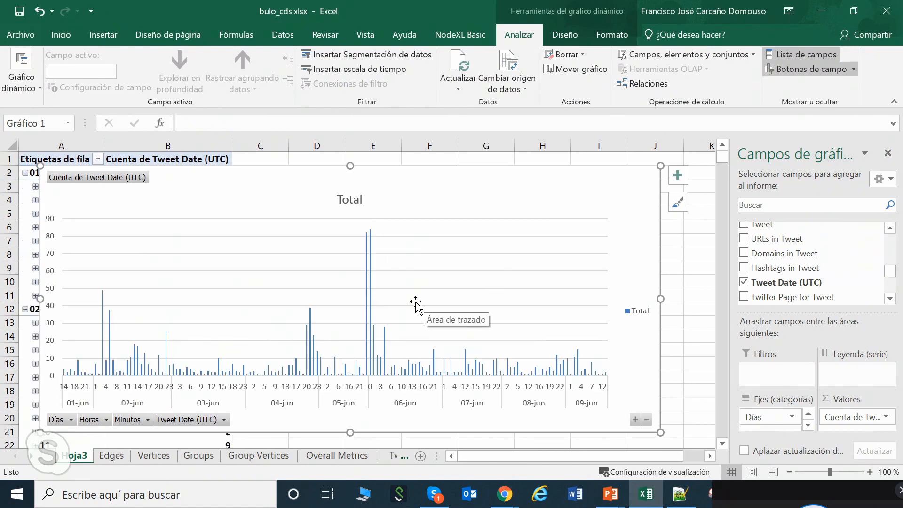
mouse_move(364, 301)
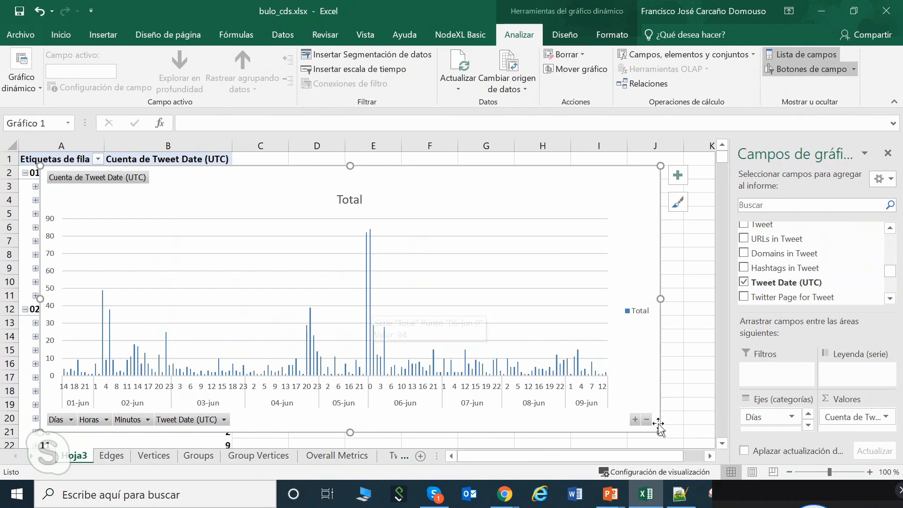
click(634, 419)
click(634, 419)
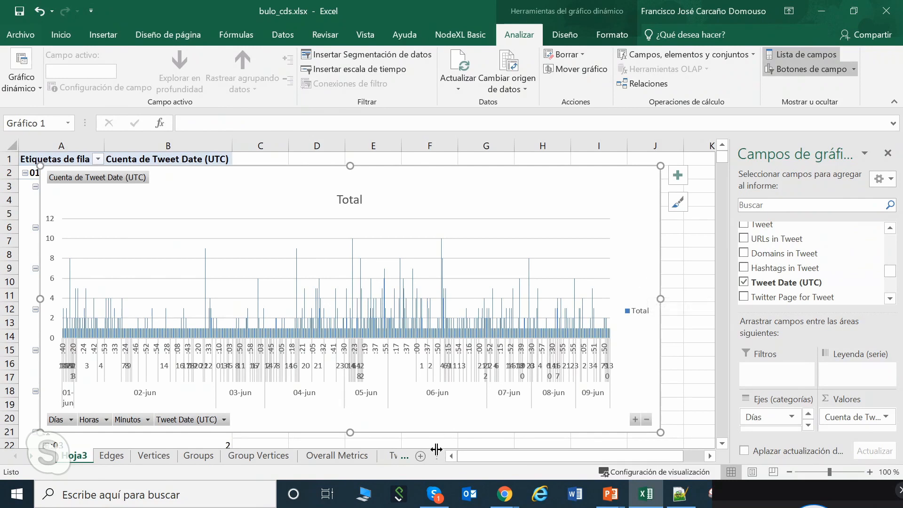
- Look through the Twitter Search Ntwrk Top Items and Hoja1 sheets, open Hoja2 and reposition its single-account pivot chart
click(396, 457)
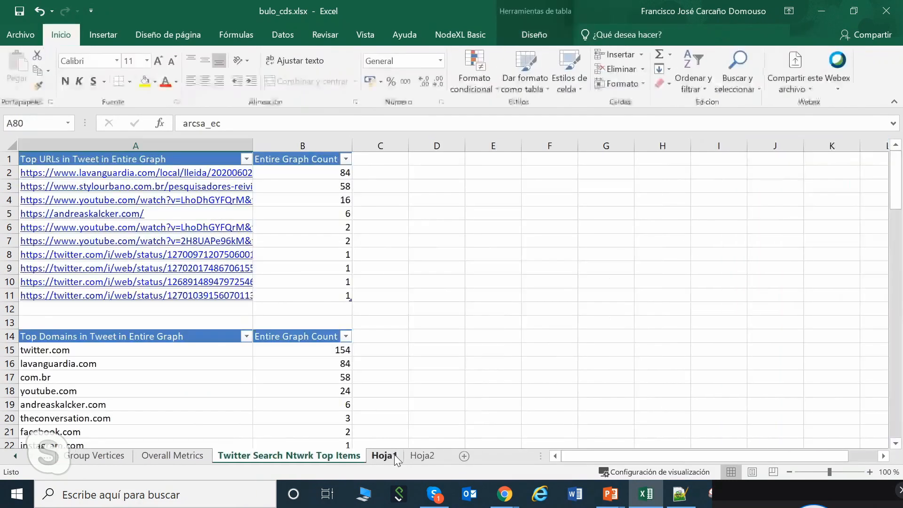
click(394, 455)
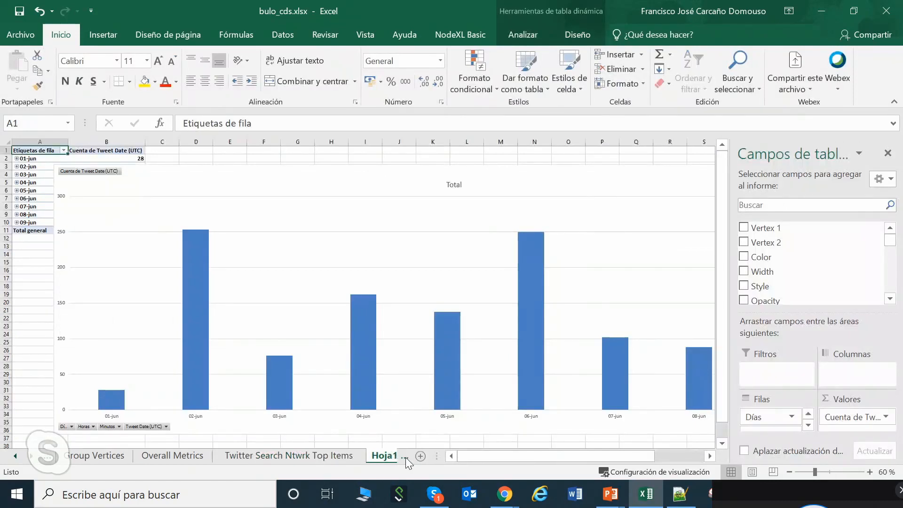
click(420, 456)
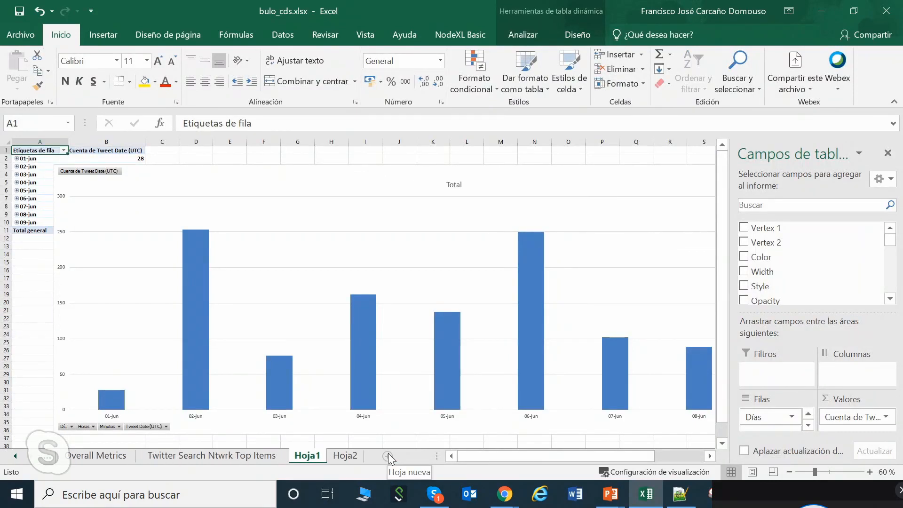
click(346, 455)
drag(209, 192, 244, 196)
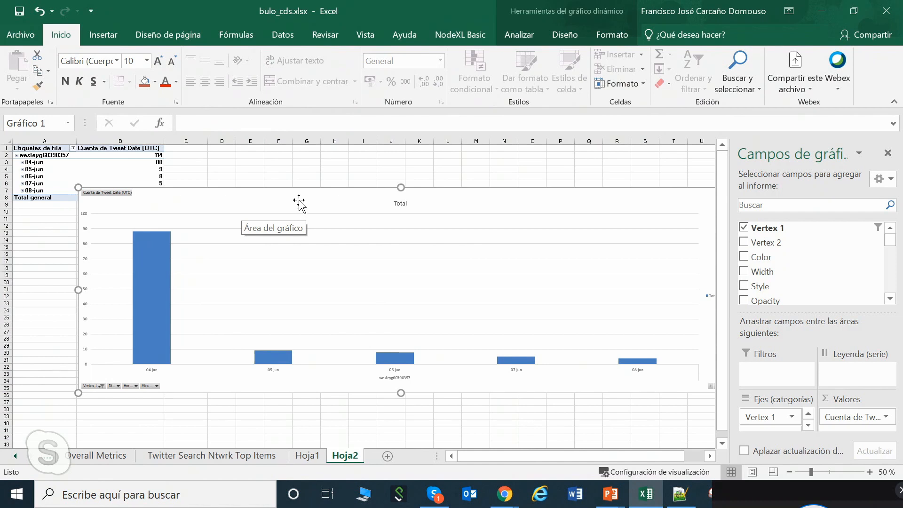
drag(299, 201, 281, 200)
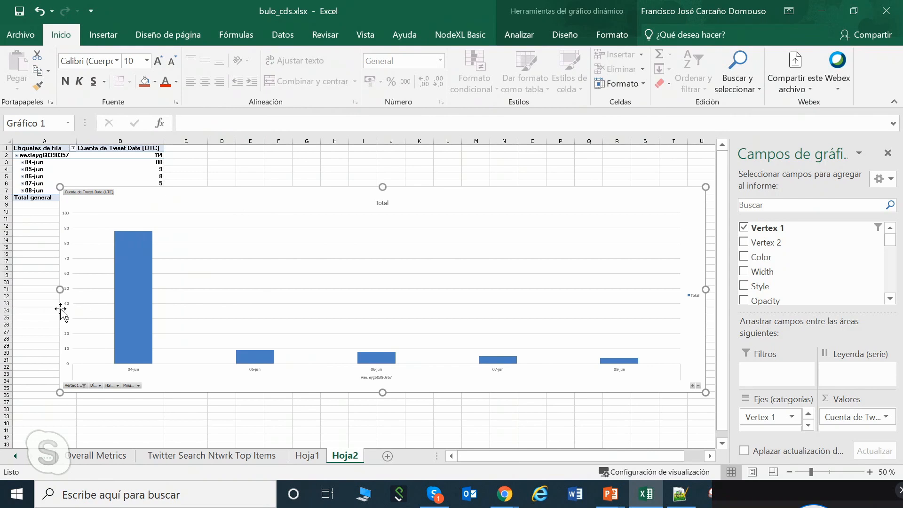
- Expand the Hoja2 chart's date axis to hours and minutes and examine the account's tweet counts
mouse_move(123, 267)
click(693, 386)
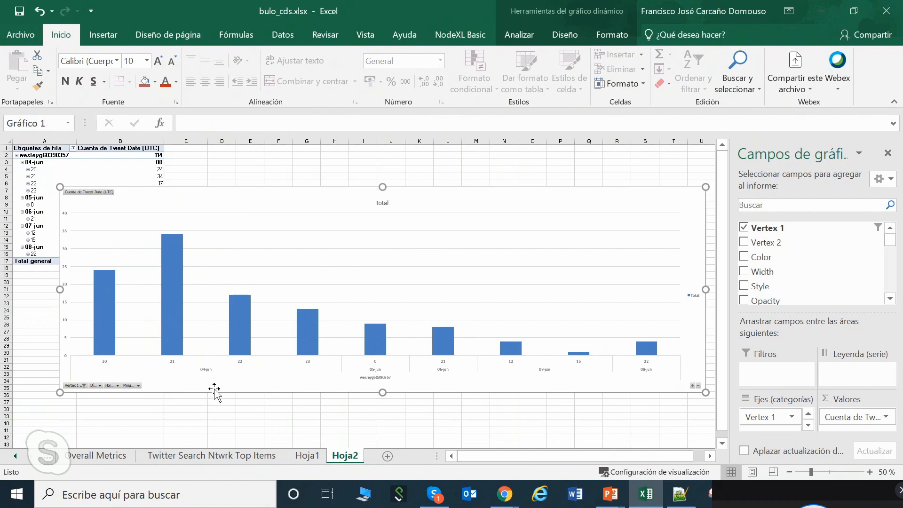
click(693, 386)
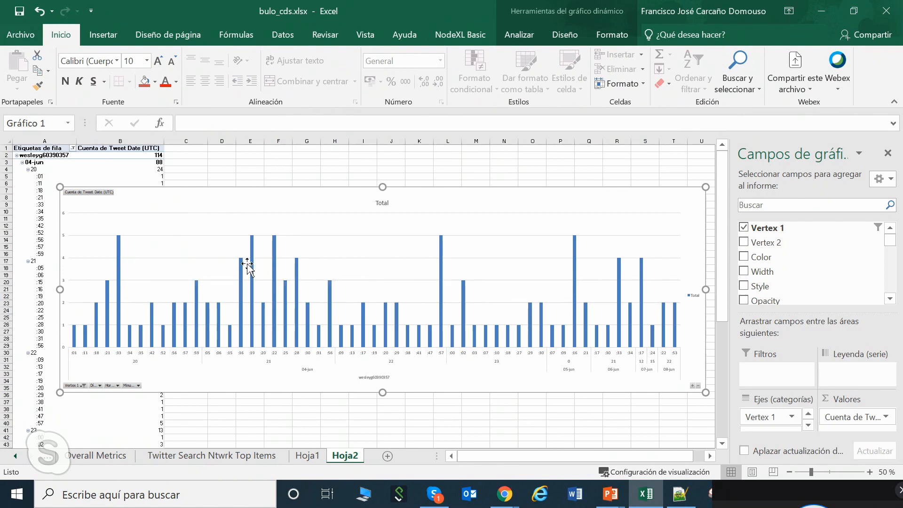
mouse_move(250, 264)
mouse_move(441, 248)
- Minimize the workbook, switch to the Skype call and change the shared screen to the second monitor showing the presentation
click(818, 14)
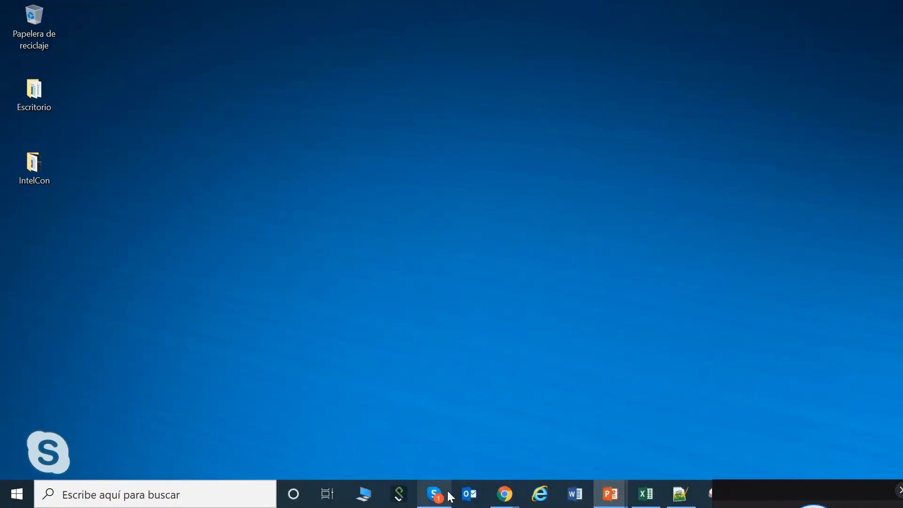
click(448, 490)
click(749, 472)
click(781, 468)
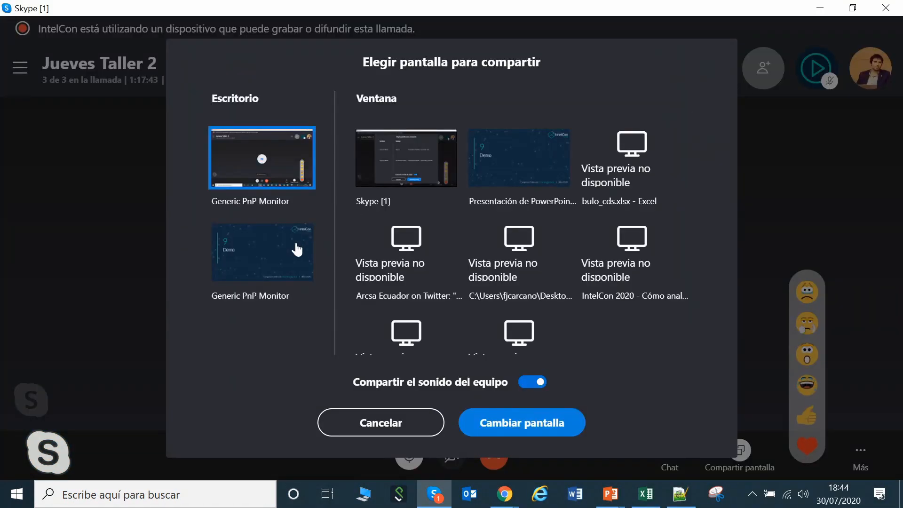
click(297, 249)
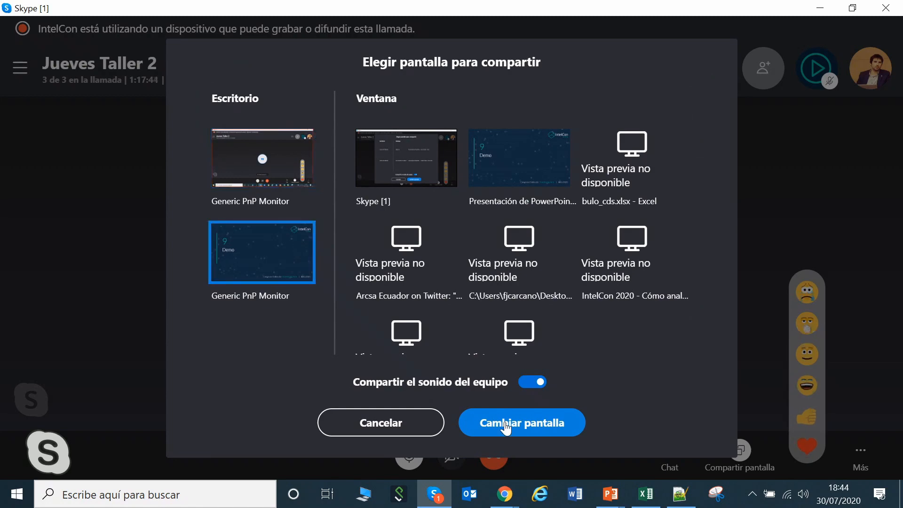
click(506, 426)
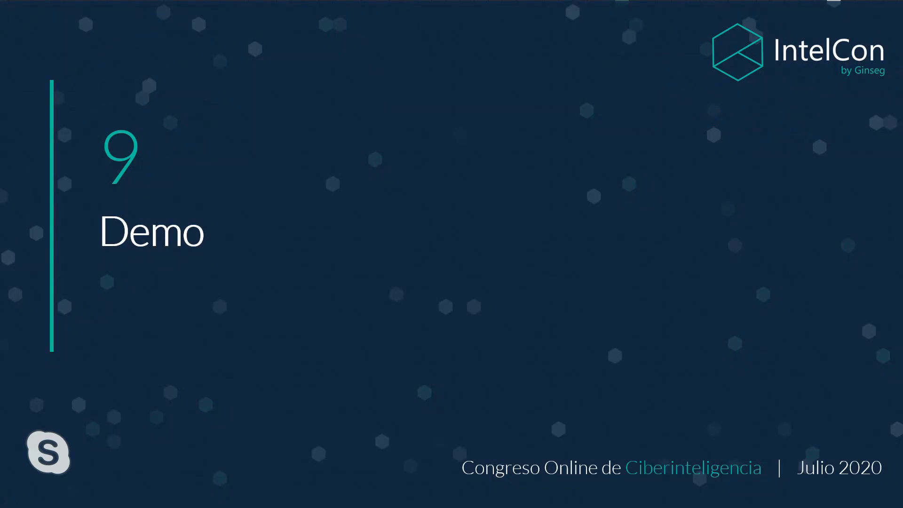
key(Right)
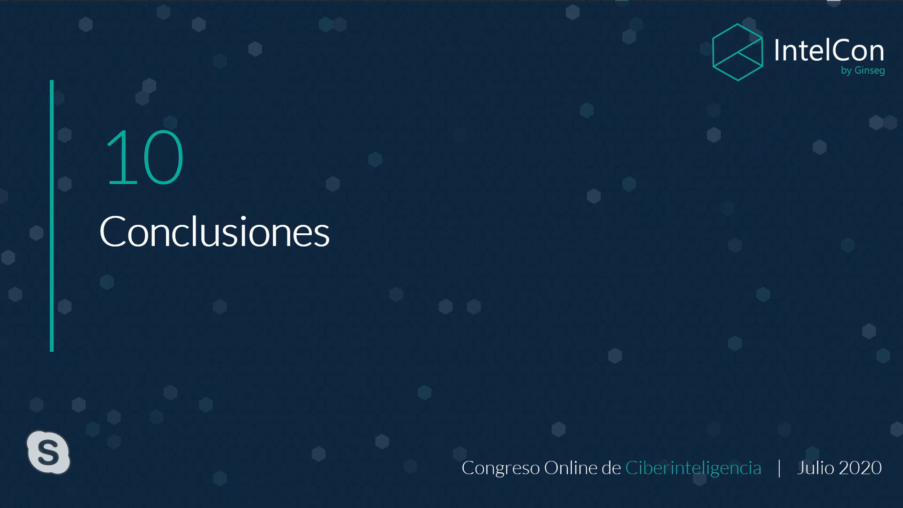
key(Right)
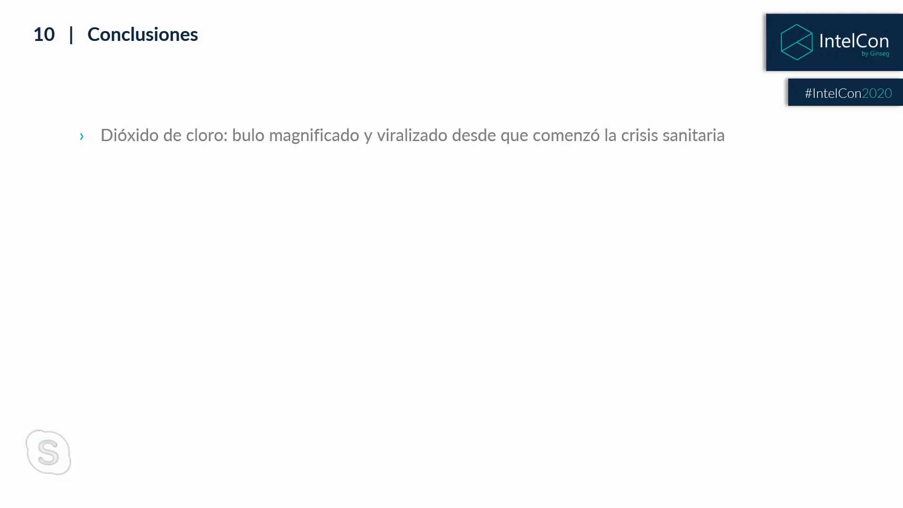